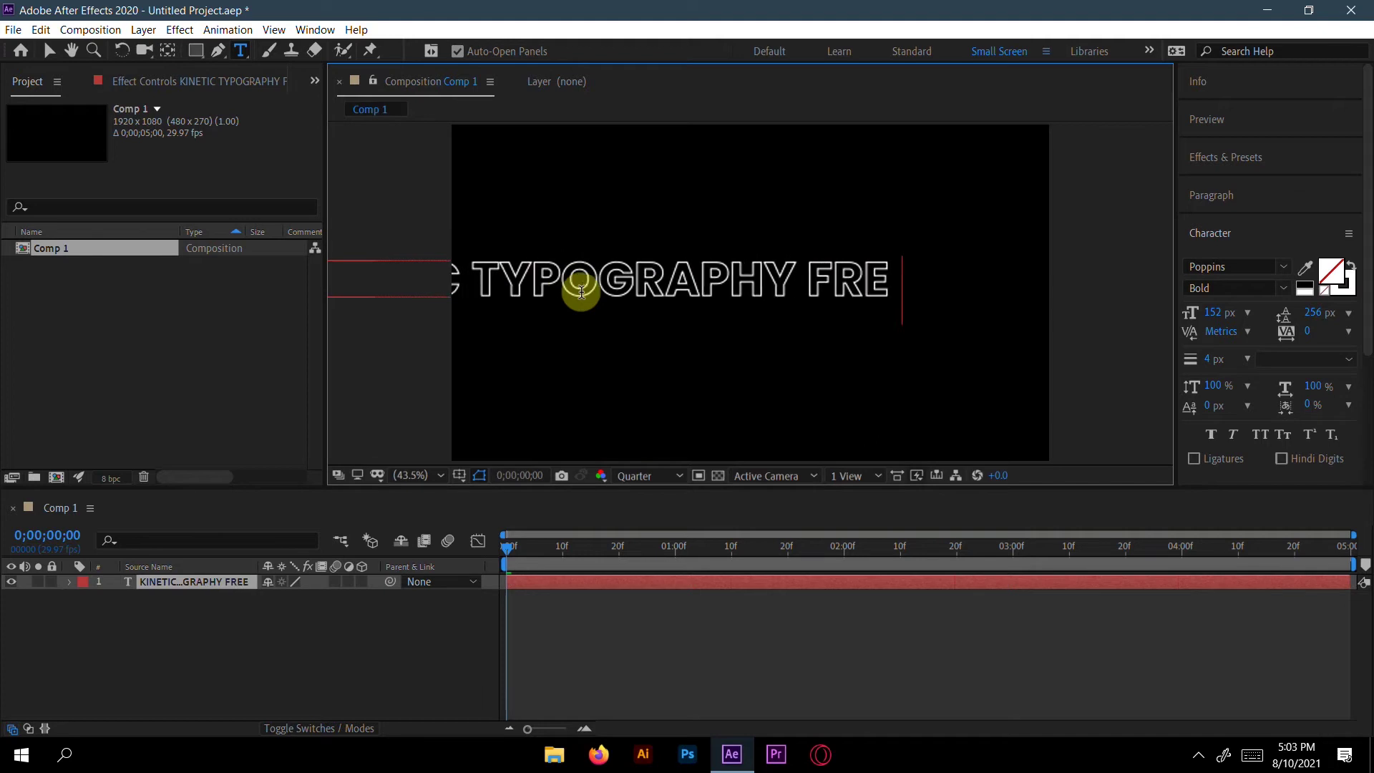
# Step: Complete the title text with the word PRESET and swap its white outline for a solid white fill
pyautogui.write('PRESET')
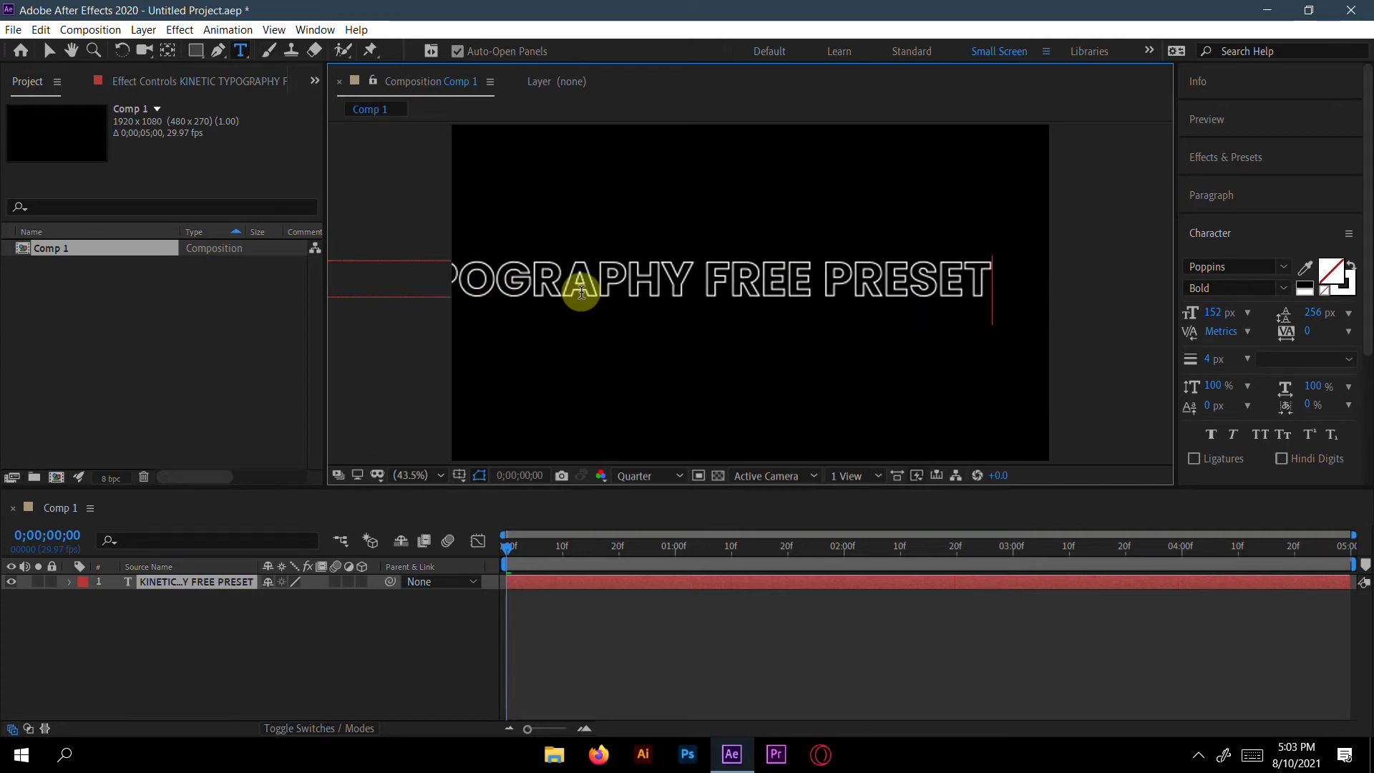
pyautogui.click(50, 52)
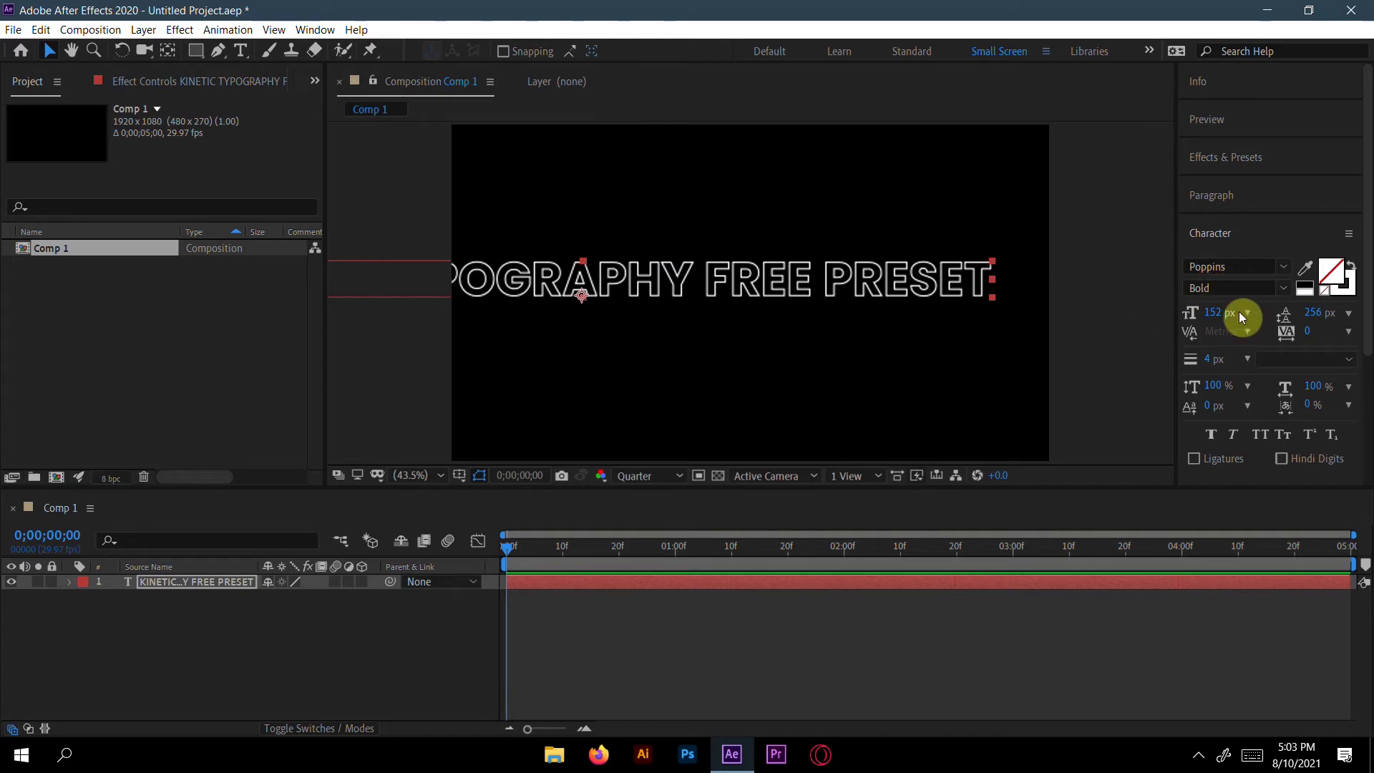
pyautogui.click(1352, 264)
pyautogui.press('capslock')
pyautogui.press('capslock')
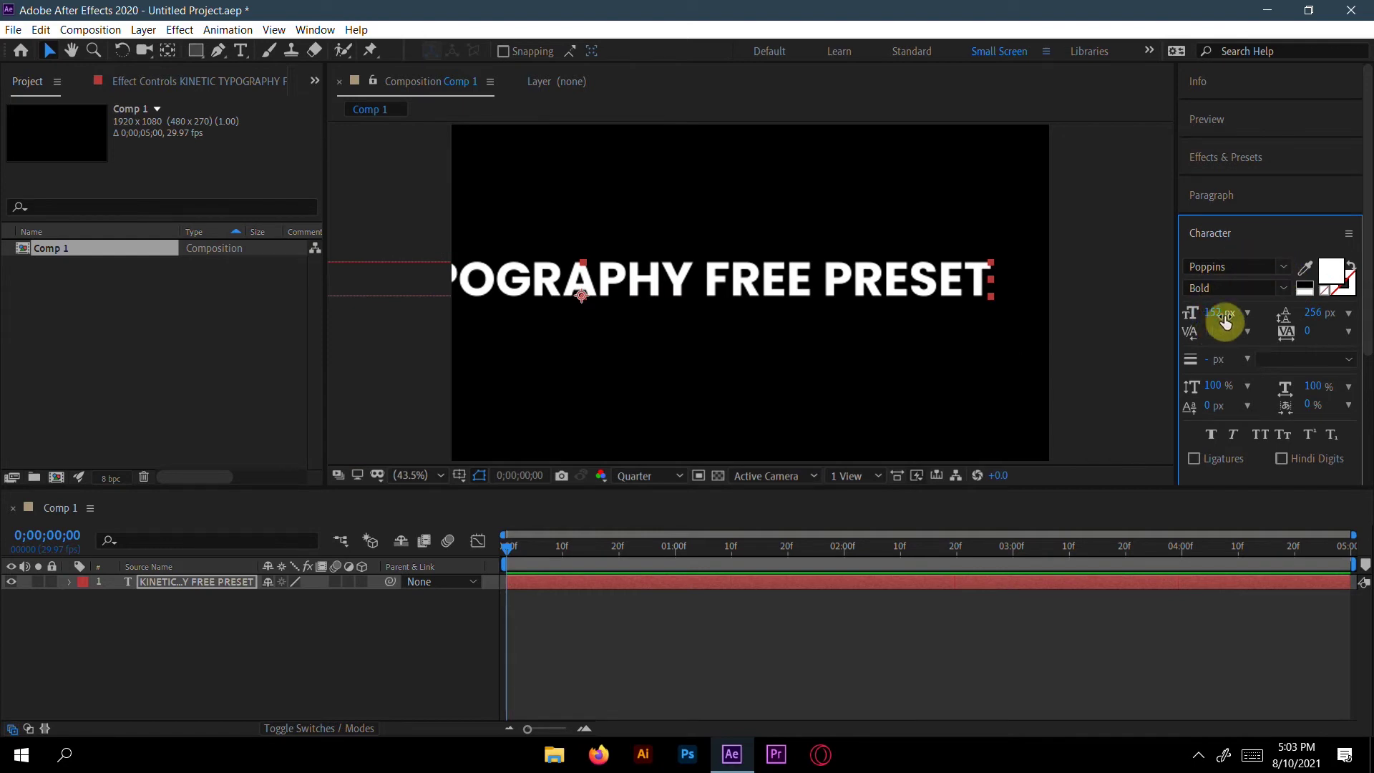
# Step: Centre the title text horizontally and vertically in the composition
pyautogui.click(1243, 249)
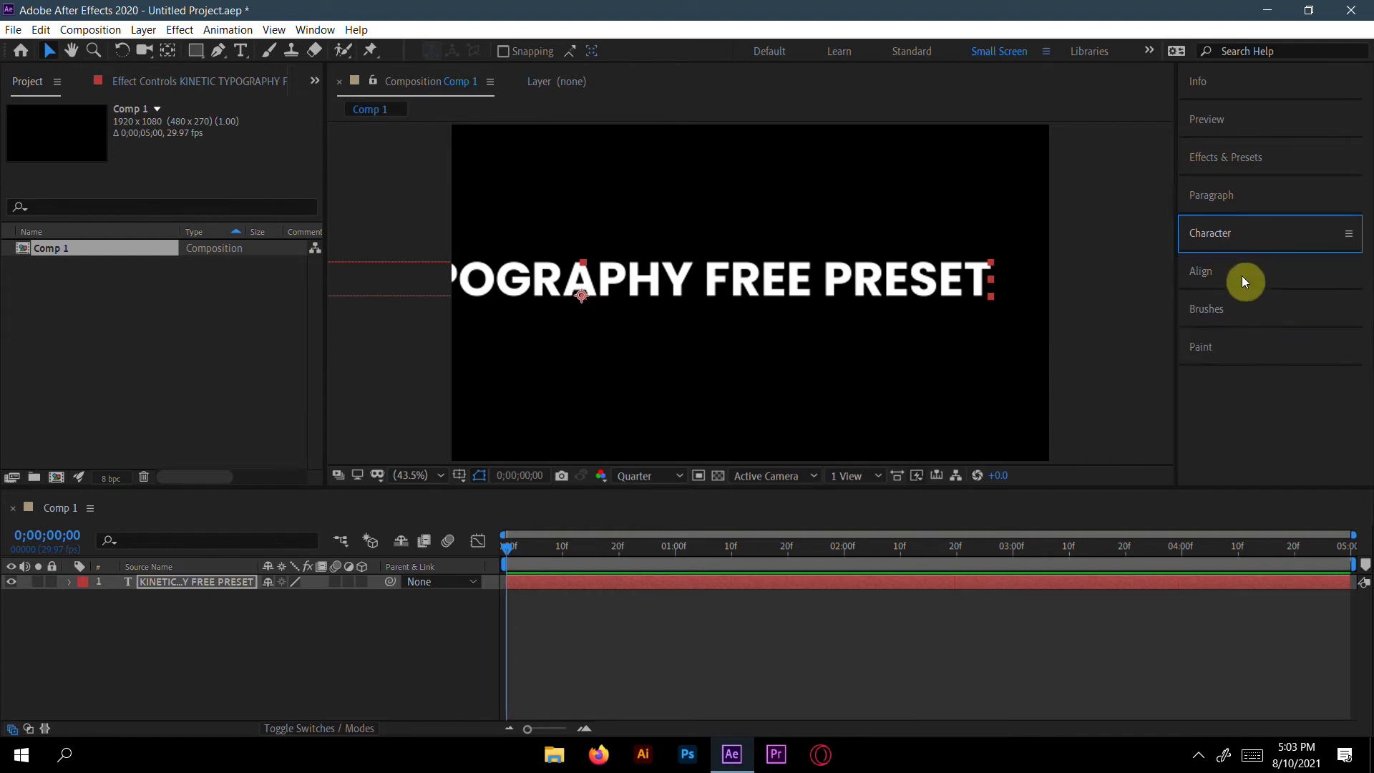
pyautogui.click(1244, 279)
pyautogui.click(1231, 319)
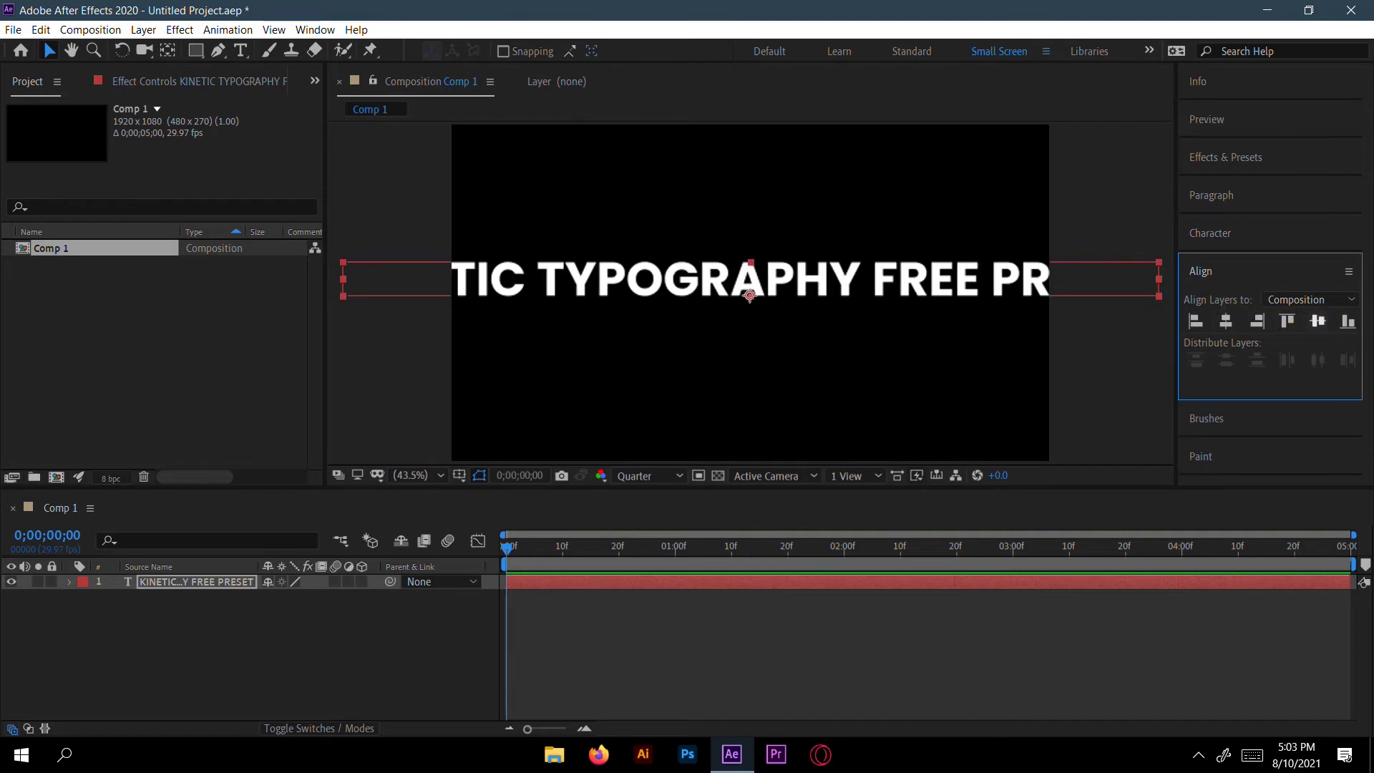
pyautogui.click(1320, 321)
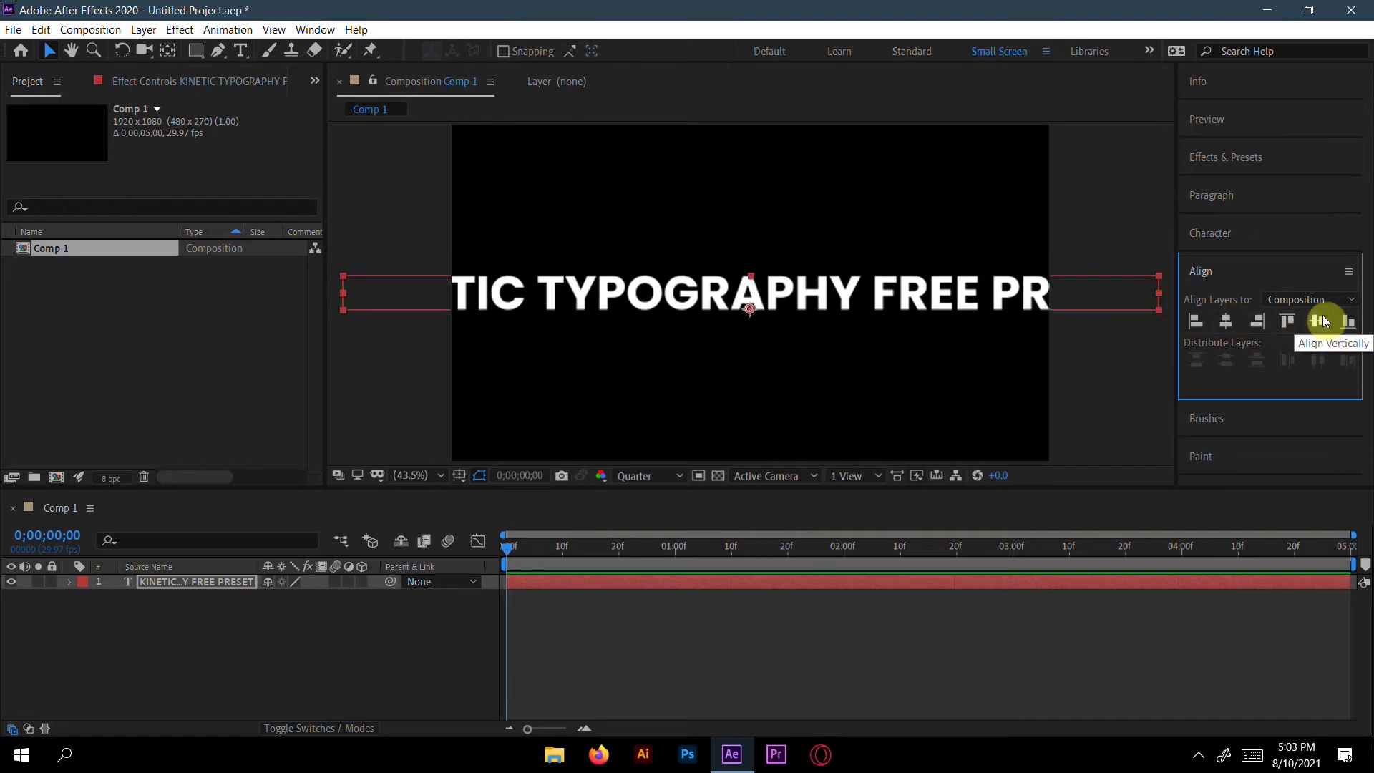
pyautogui.click(1220, 269)
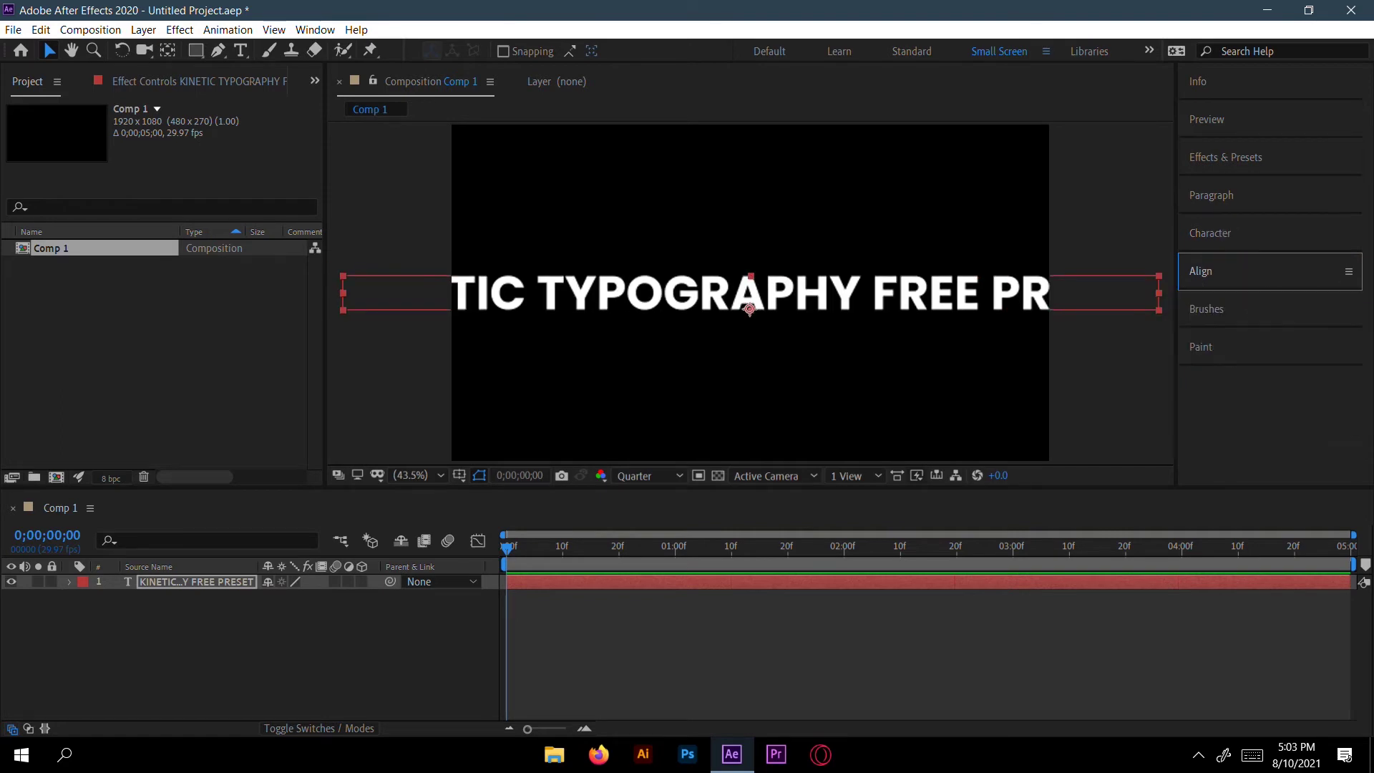
# Step: Draw a circular mask with the Ellipse tool over the middle of the title text layer
pyautogui.click(197, 55)
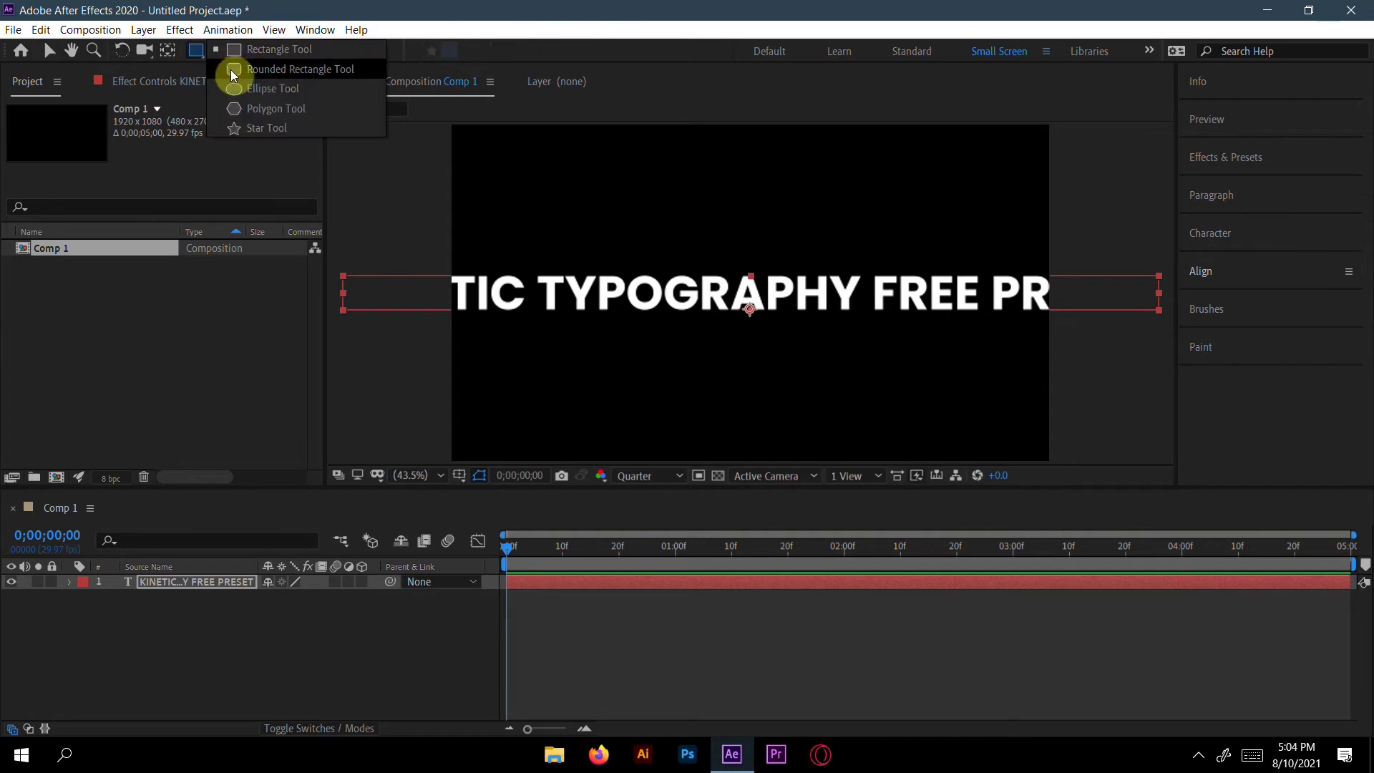
pyautogui.click(266, 92)
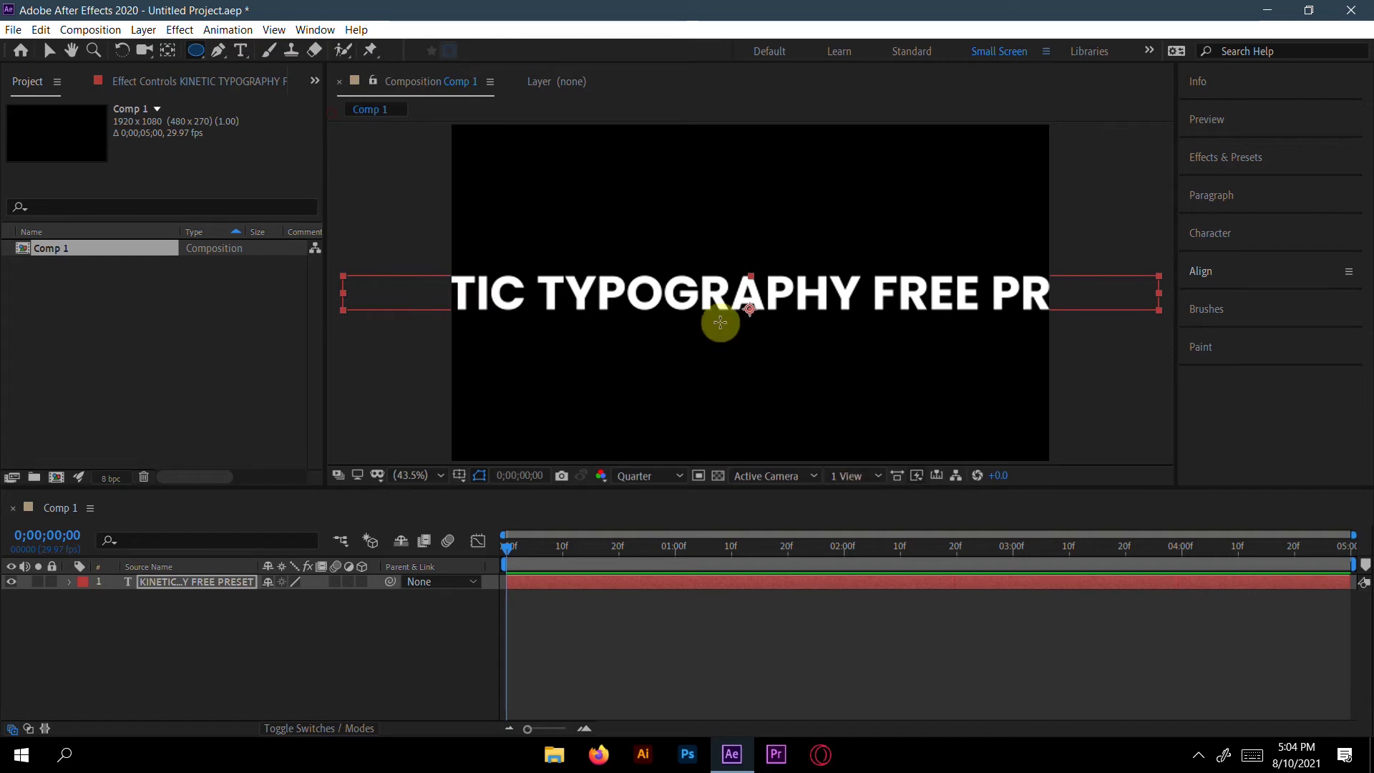
pyautogui.moveTo(637, 182); pyautogui.dragTo(891, 430)
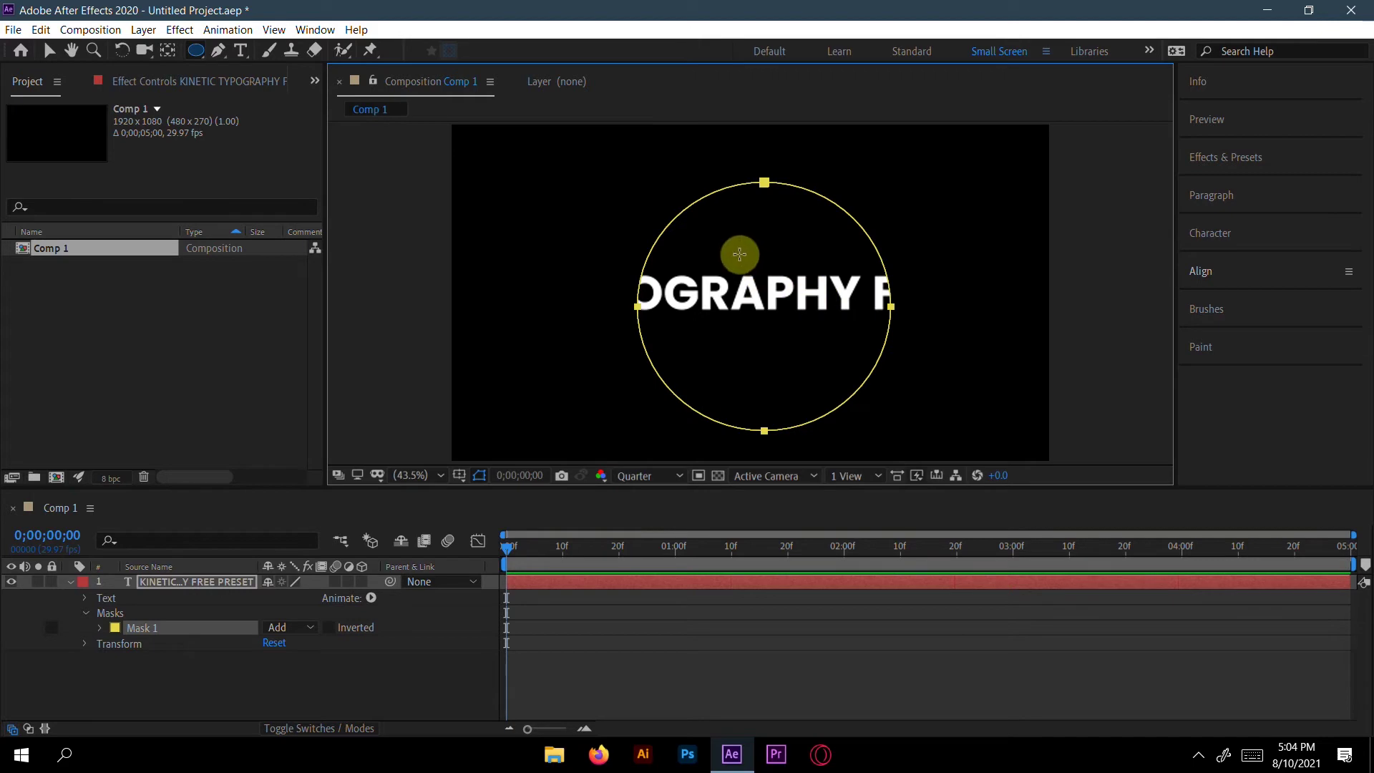
# Step: Move the circular mask slightly up and to the right, and try to centre it vertically in the composition
pyautogui.click(63, 50)
pyautogui.click(765, 181)
pyautogui.moveTo(766, 184); pyautogui.dragTo(796, 160)
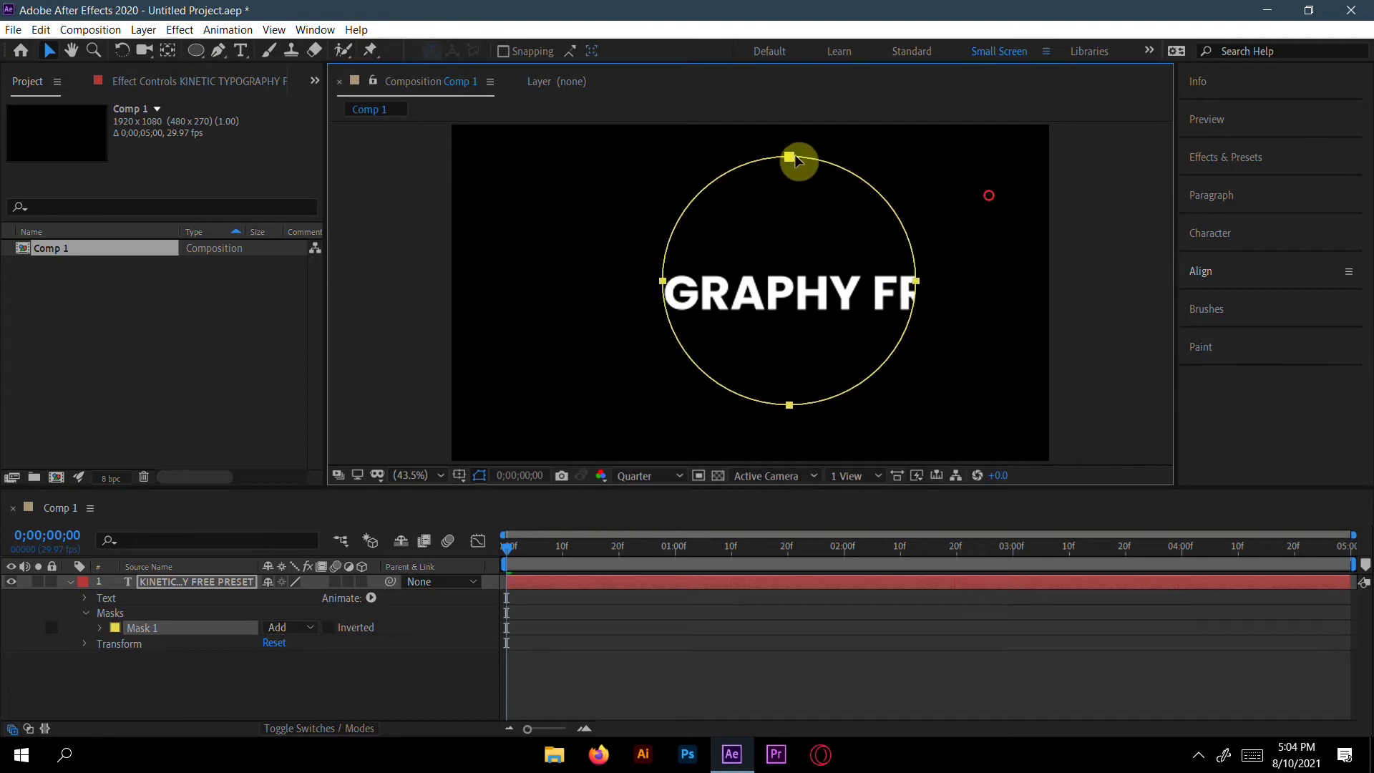
pyautogui.click(1249, 270)
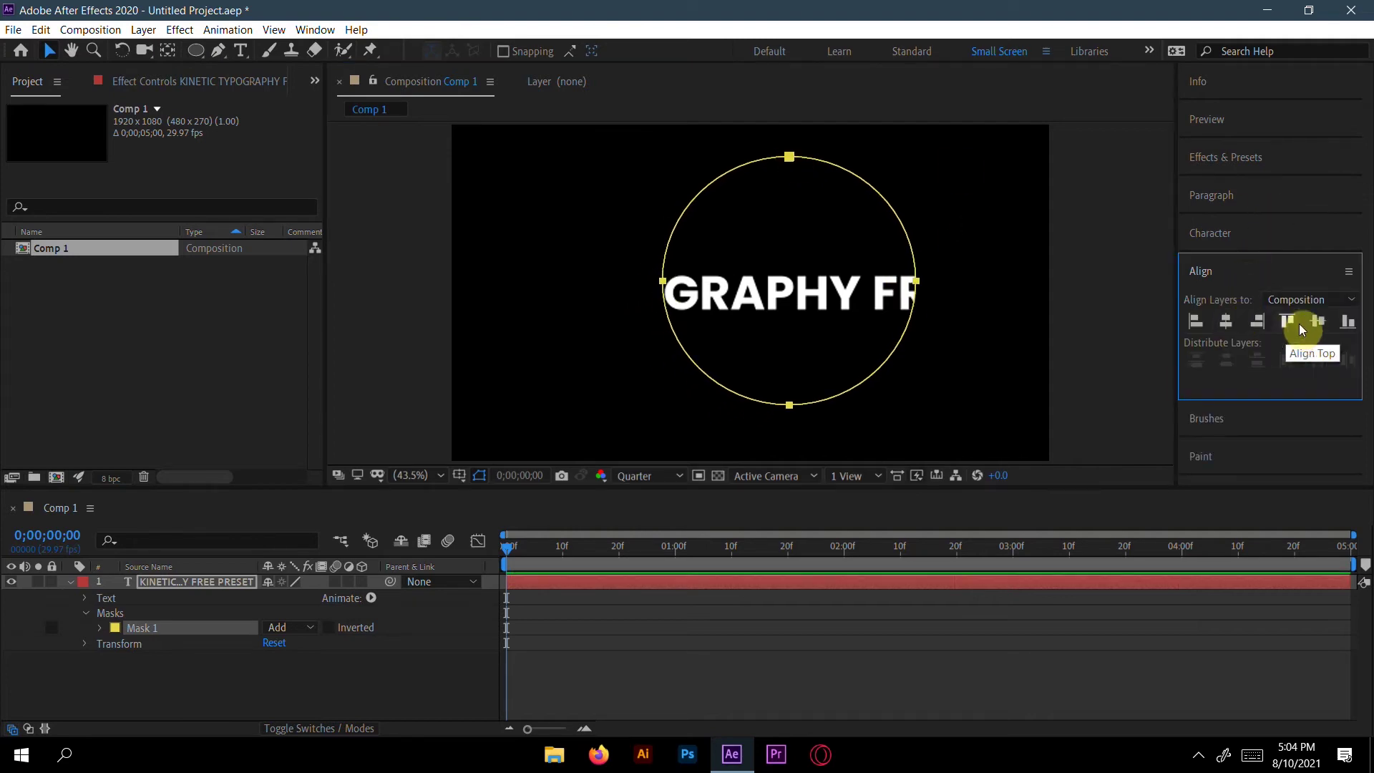
pyautogui.click(1318, 321)
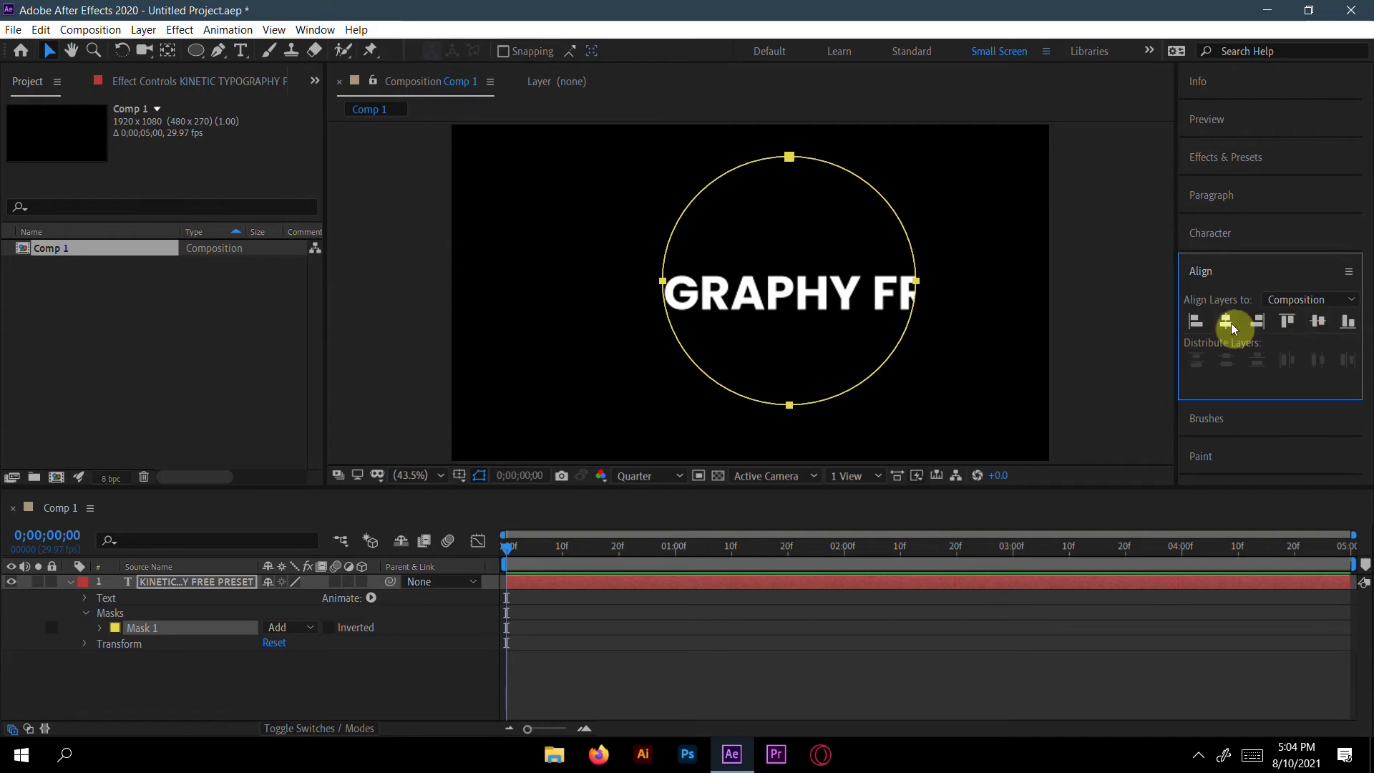
# Step: Set the text's path to Mask 1 and turn on Reverse Path so the lettering runs outside the circle
pyautogui.click(85, 612)
pyautogui.click(85, 598)
pyautogui.click(100, 629)
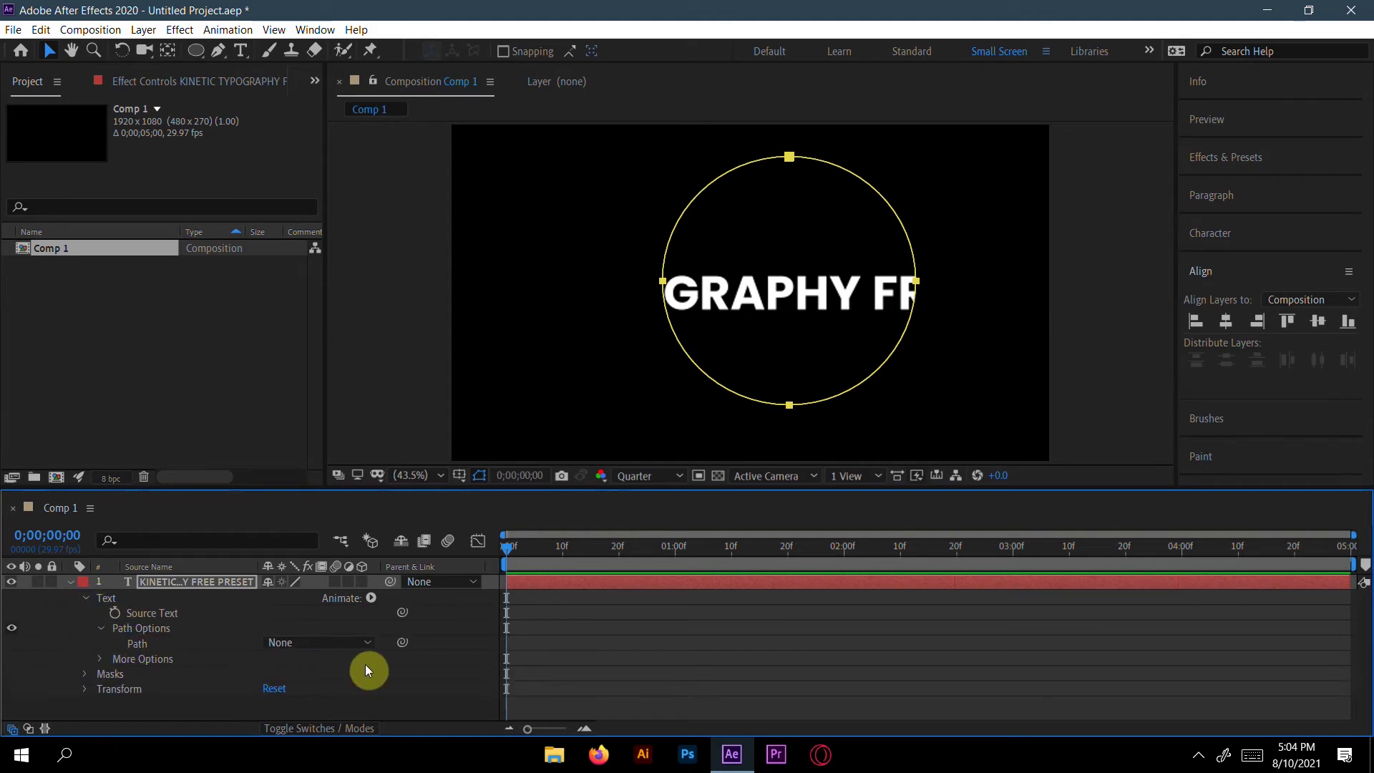
pyautogui.click(331, 647)
pyautogui.click(333, 684)
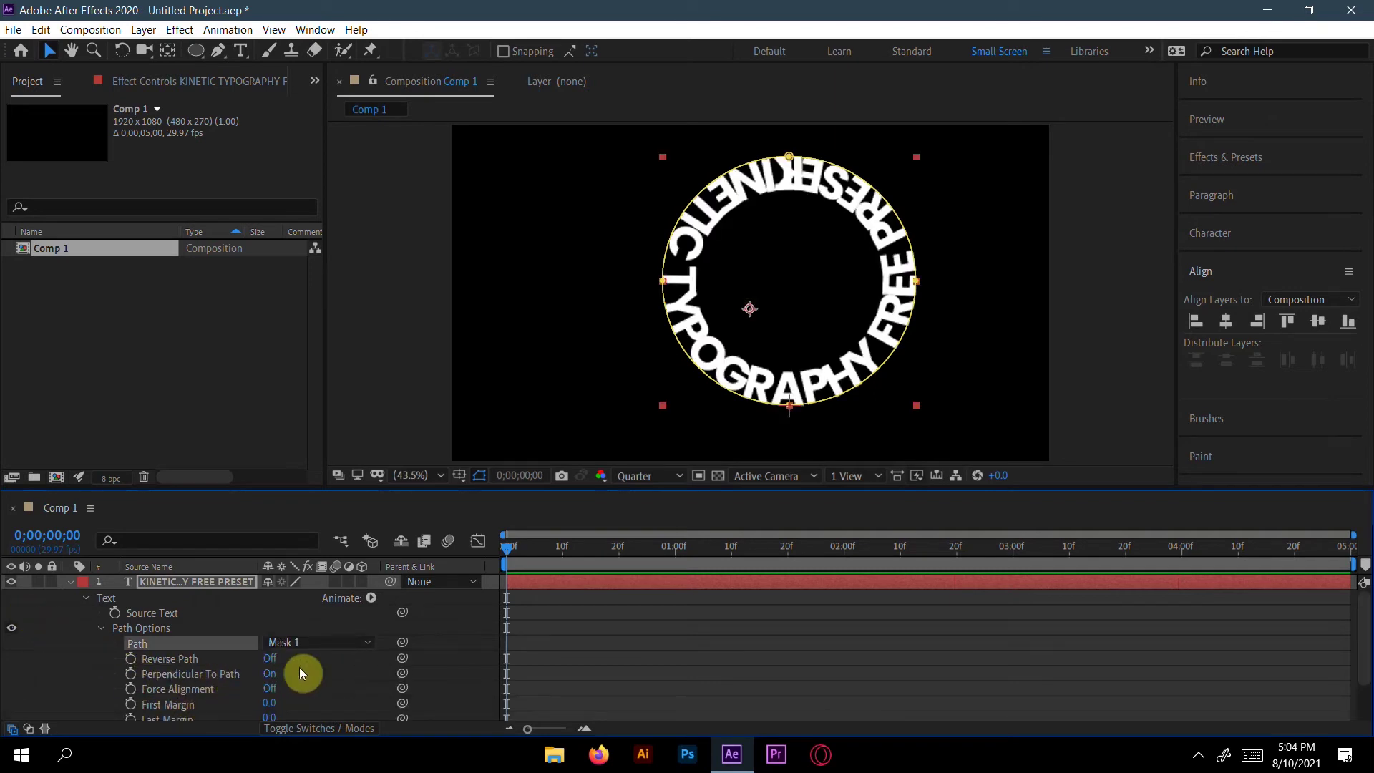
pyautogui.click(272, 659)
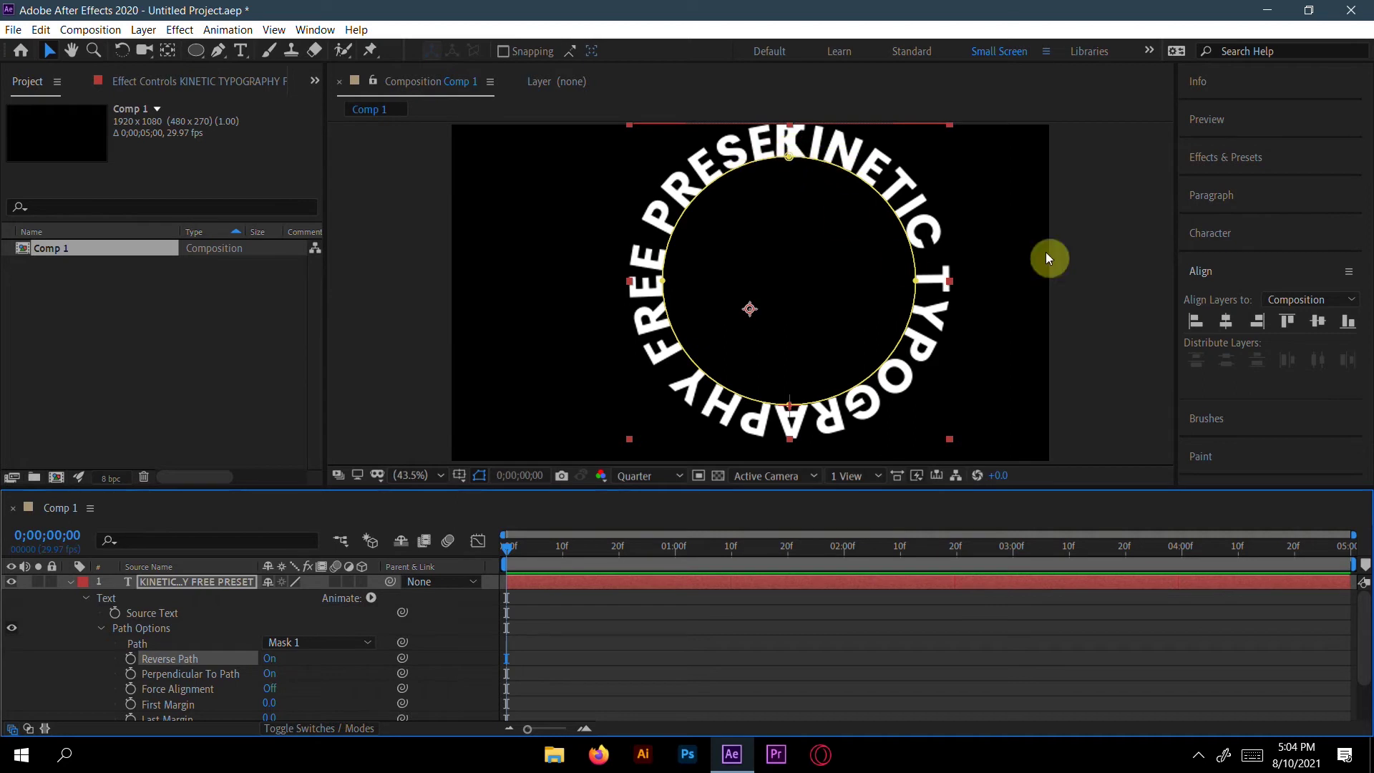
# Step: Set the circular text's font size to 143 px
pyautogui.click(1231, 240)
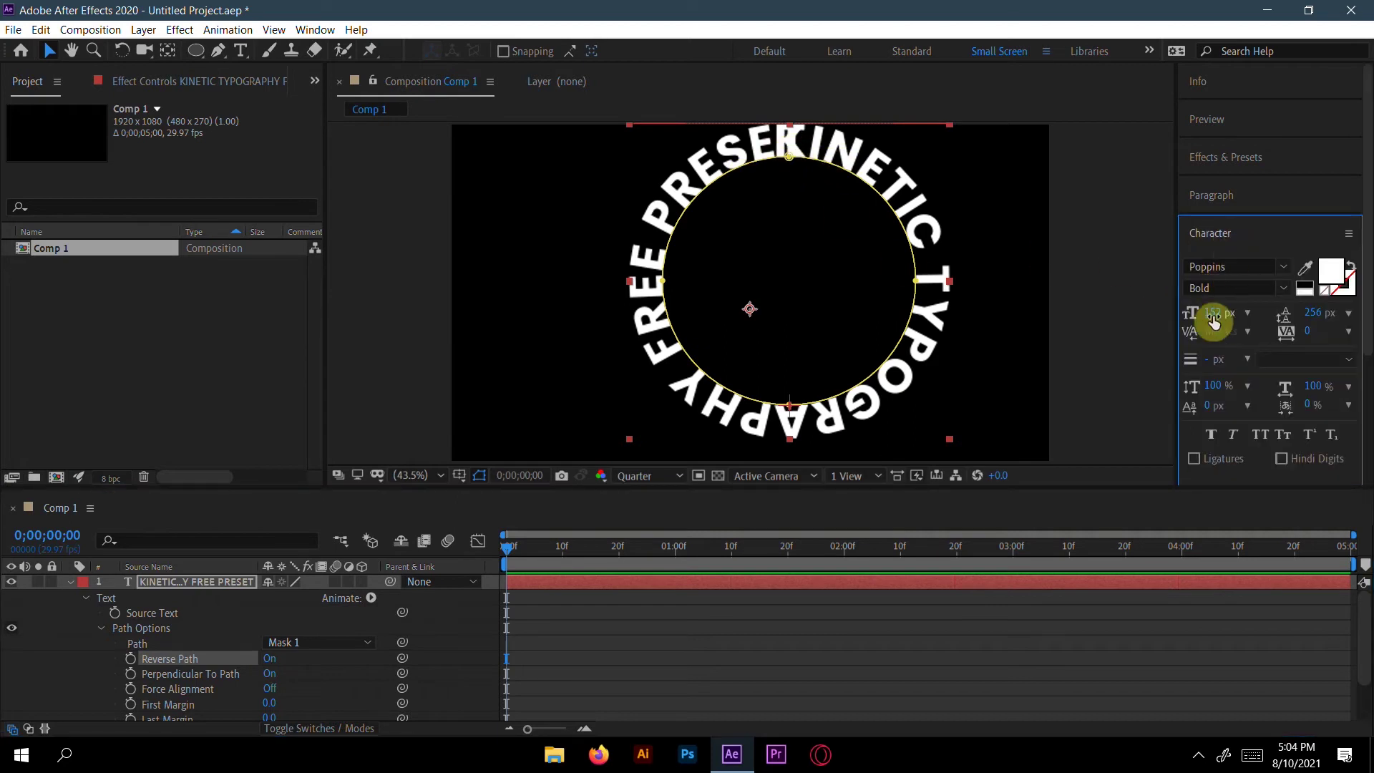
pyautogui.moveTo(1211, 313); pyautogui.dragTo(1205, 319)
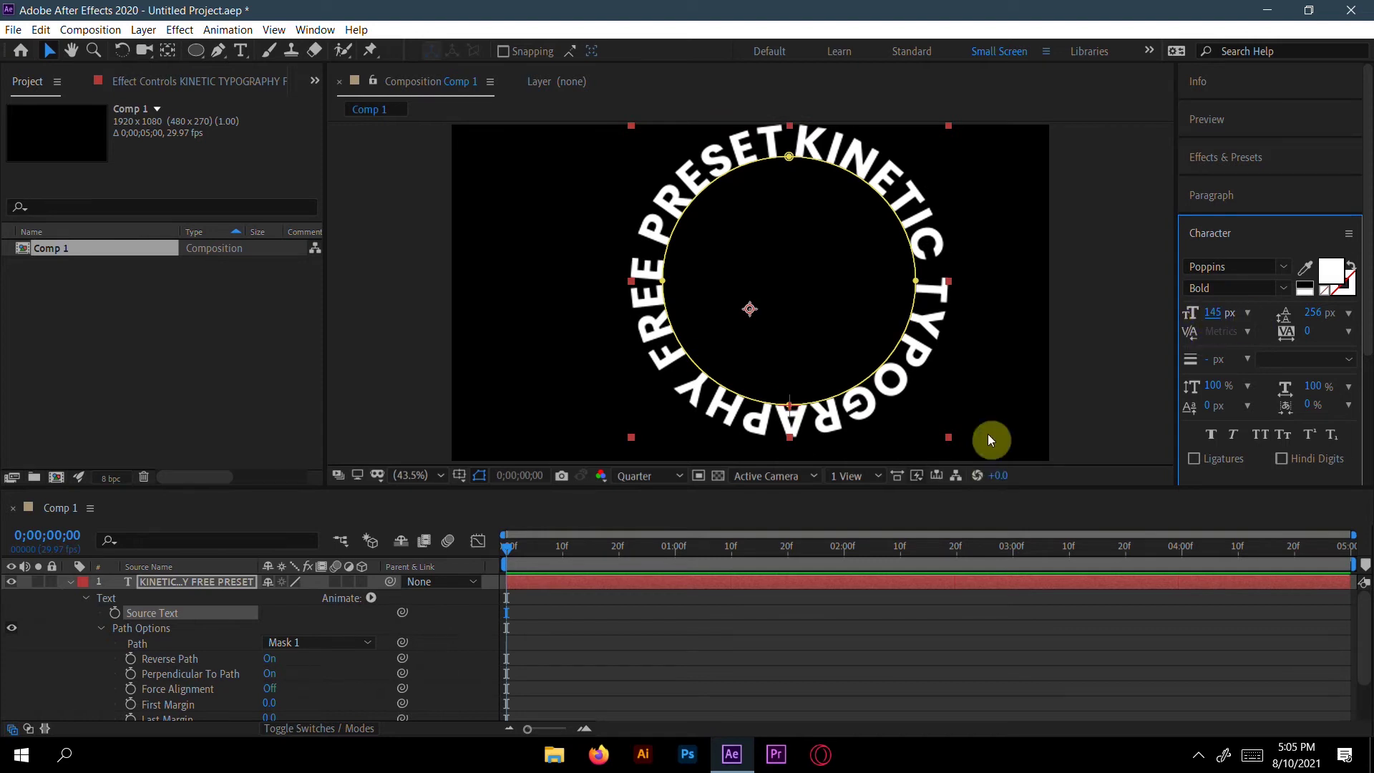
pyautogui.click(1216, 313)
pyautogui.click(1228, 314)
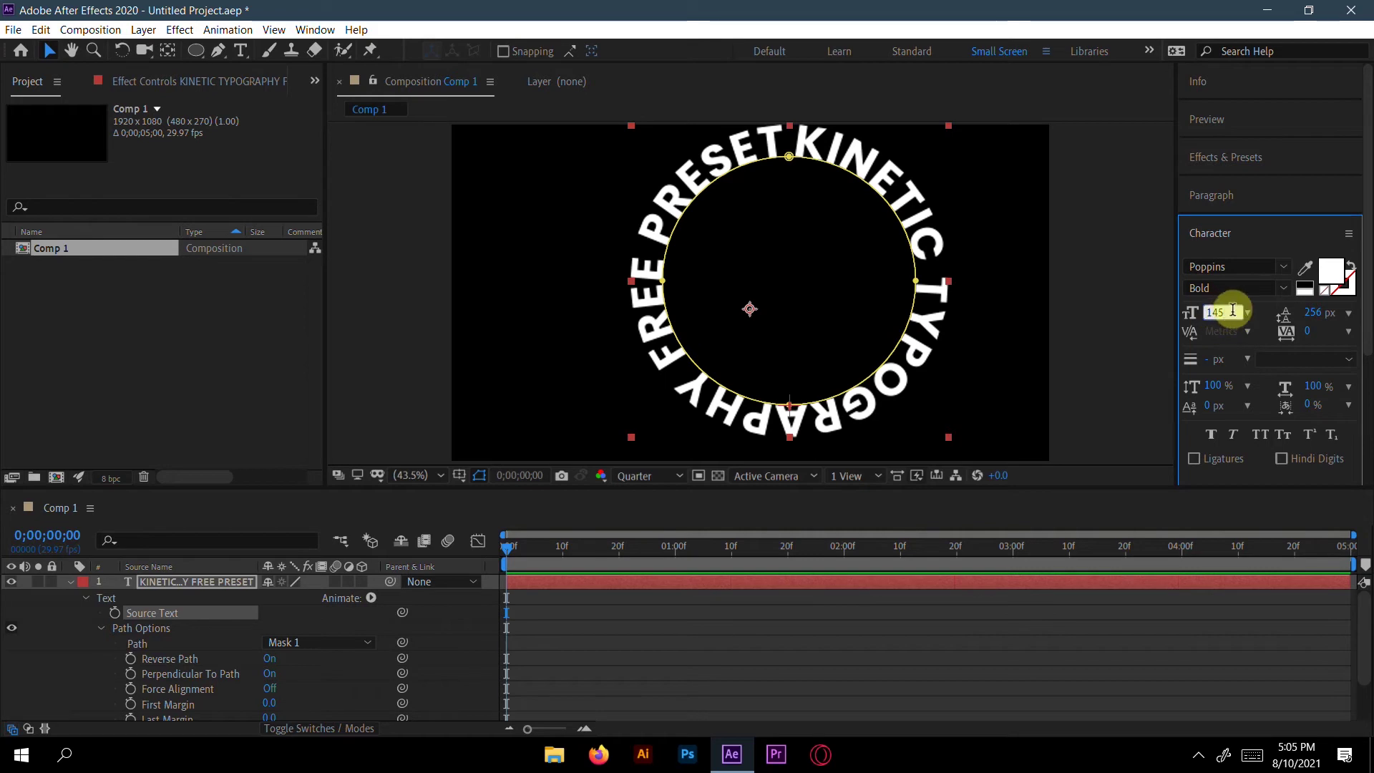
pyautogui.press('BackSpace')
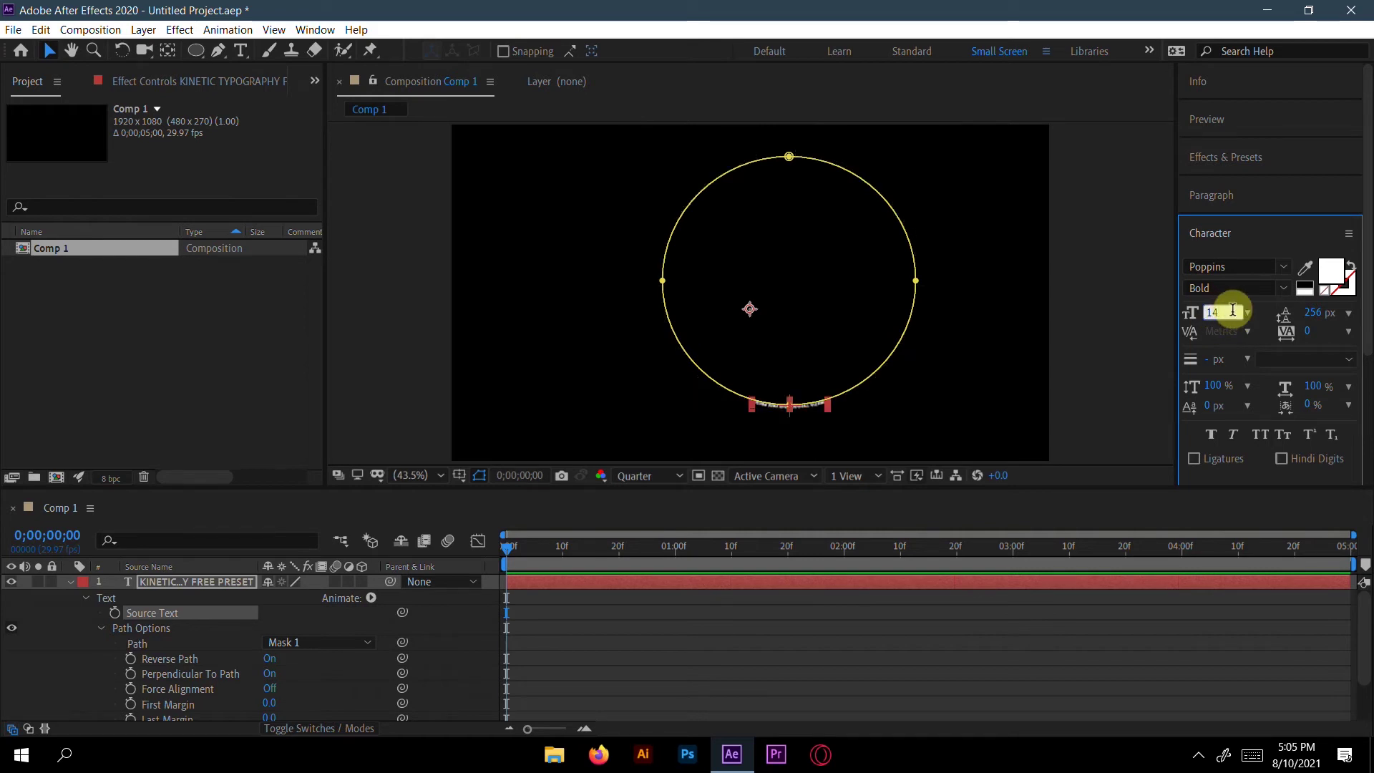
pyautogui.write('3')
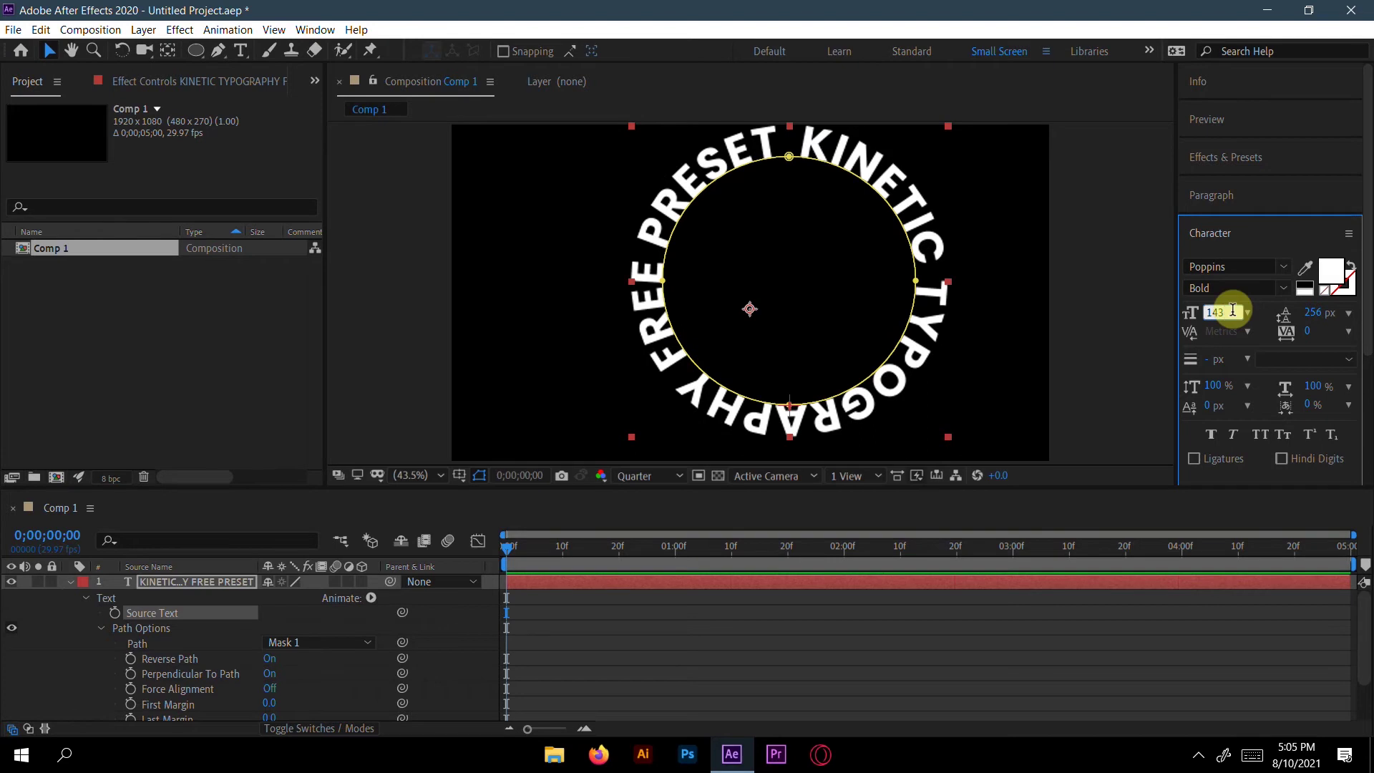
pyautogui.press('Return')
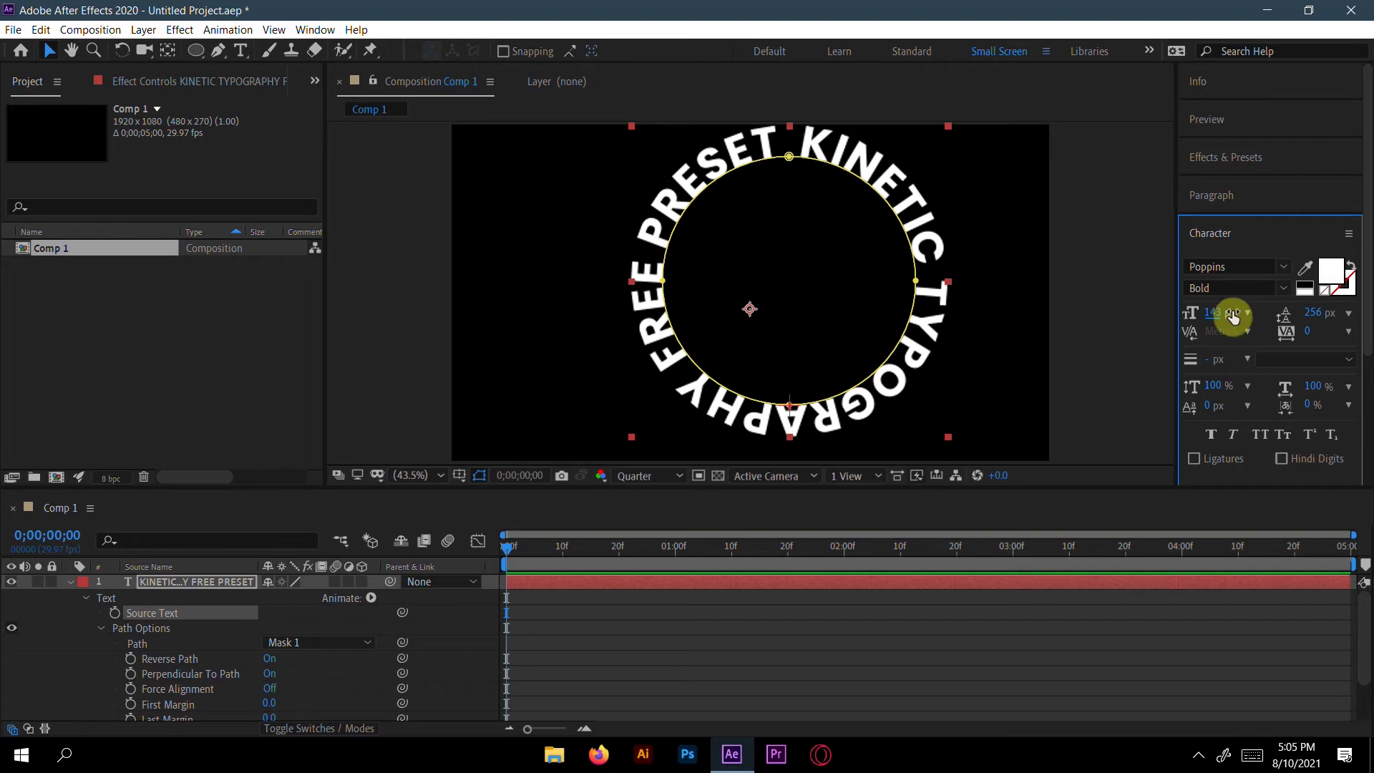
# Step: Centre the circular text in the composition and move its anchor point to the layer's centre
pyautogui.click(1224, 241)
pyautogui.click(1215, 283)
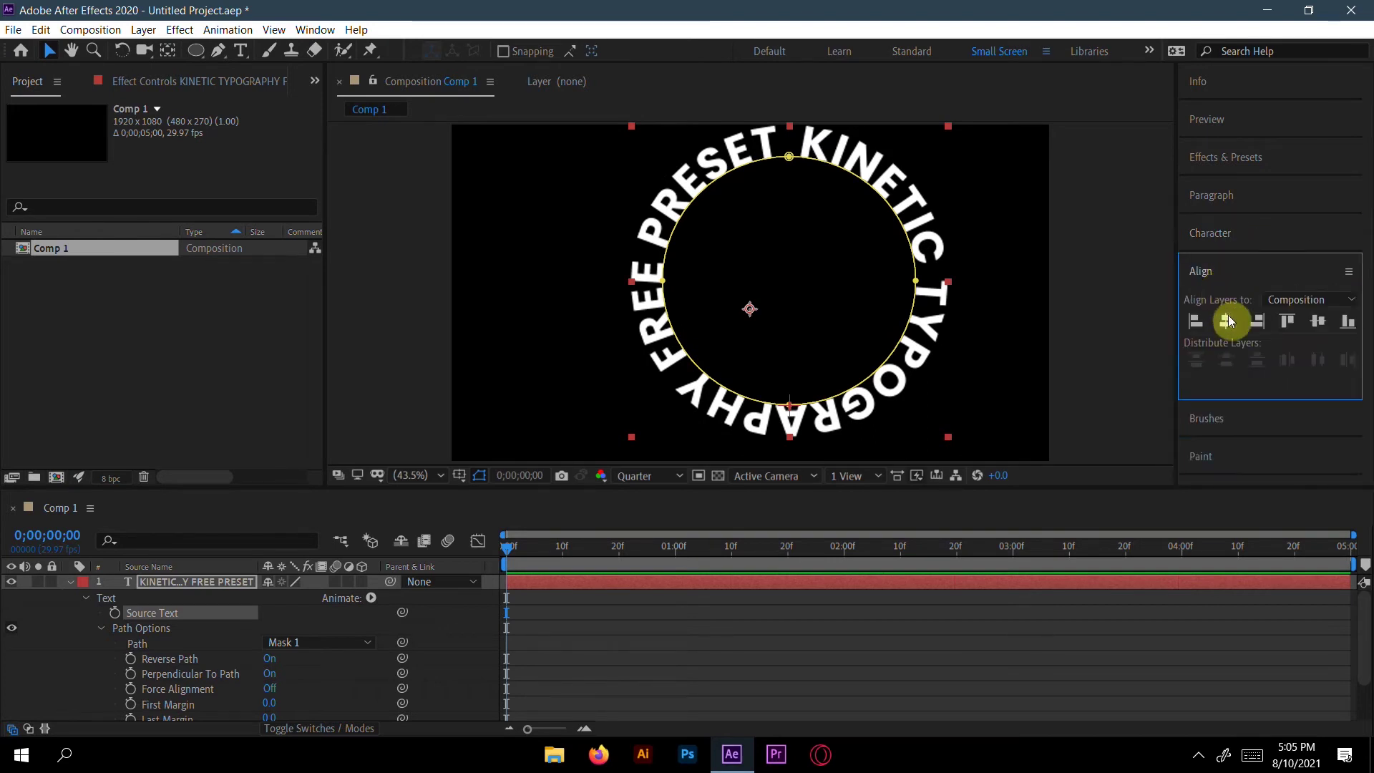
pyautogui.click(1289, 322)
pyautogui.click(1318, 320)
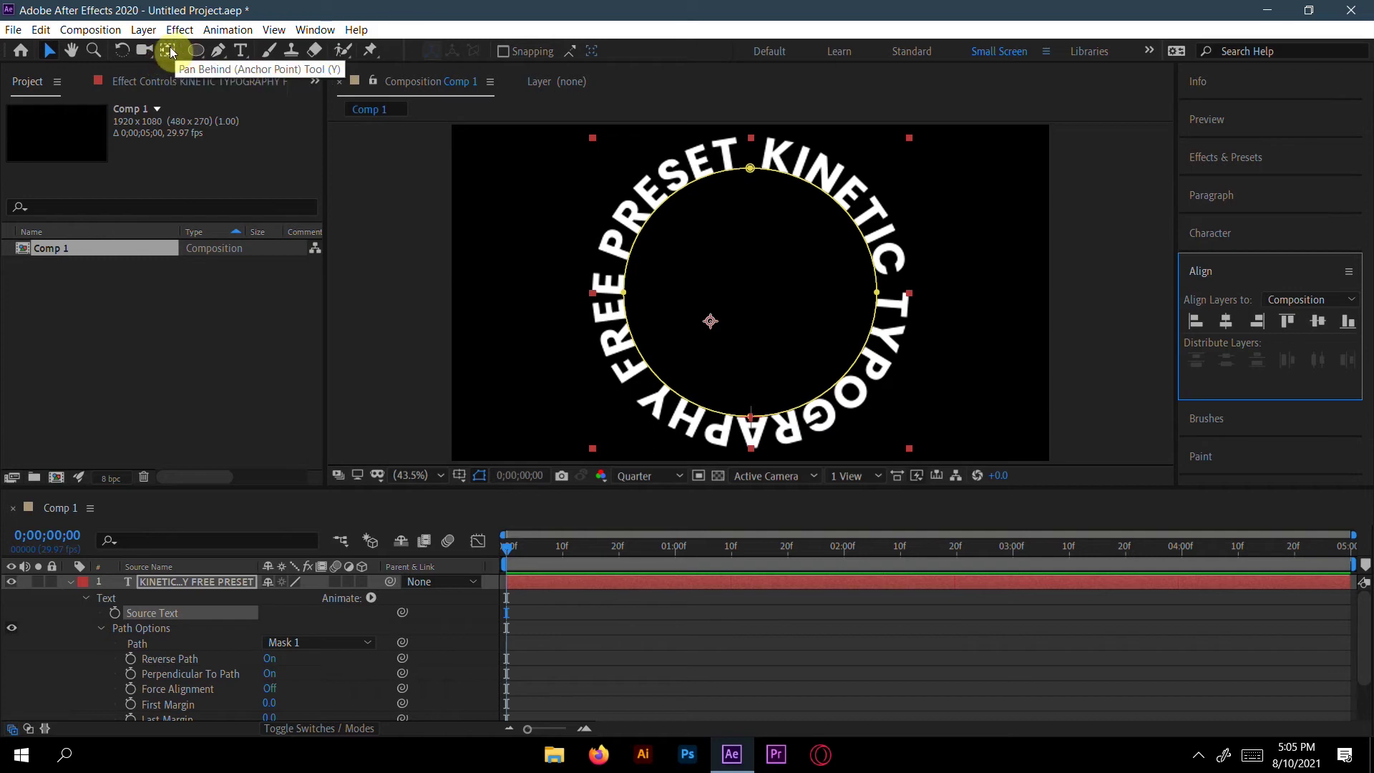
pyautogui.click(213, 58)
pyautogui.hotkey('ctrl', 'alt', 'Home')
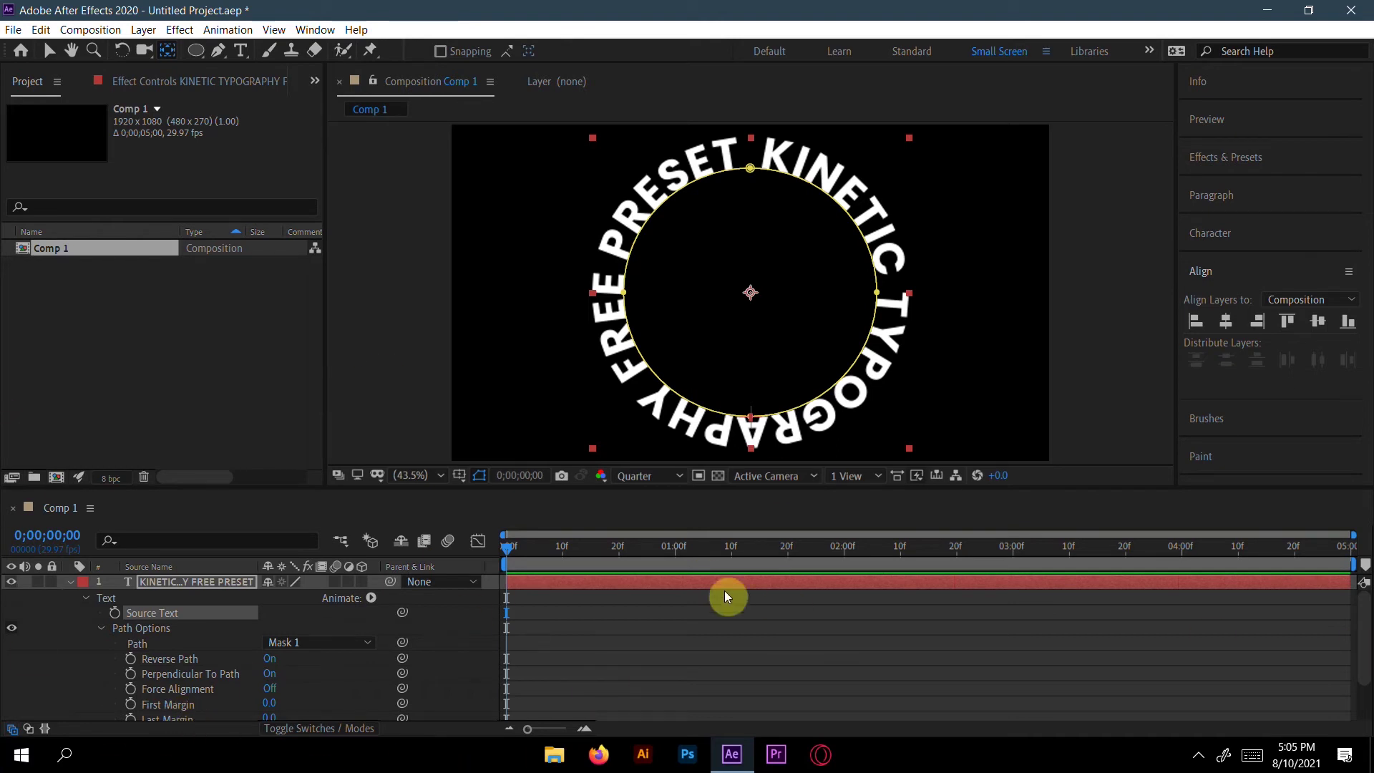
# Step: Keyframe the text path's First Margin from 0 at the first frame to 200 at 0;00;04;29
pyautogui.click(507, 548)
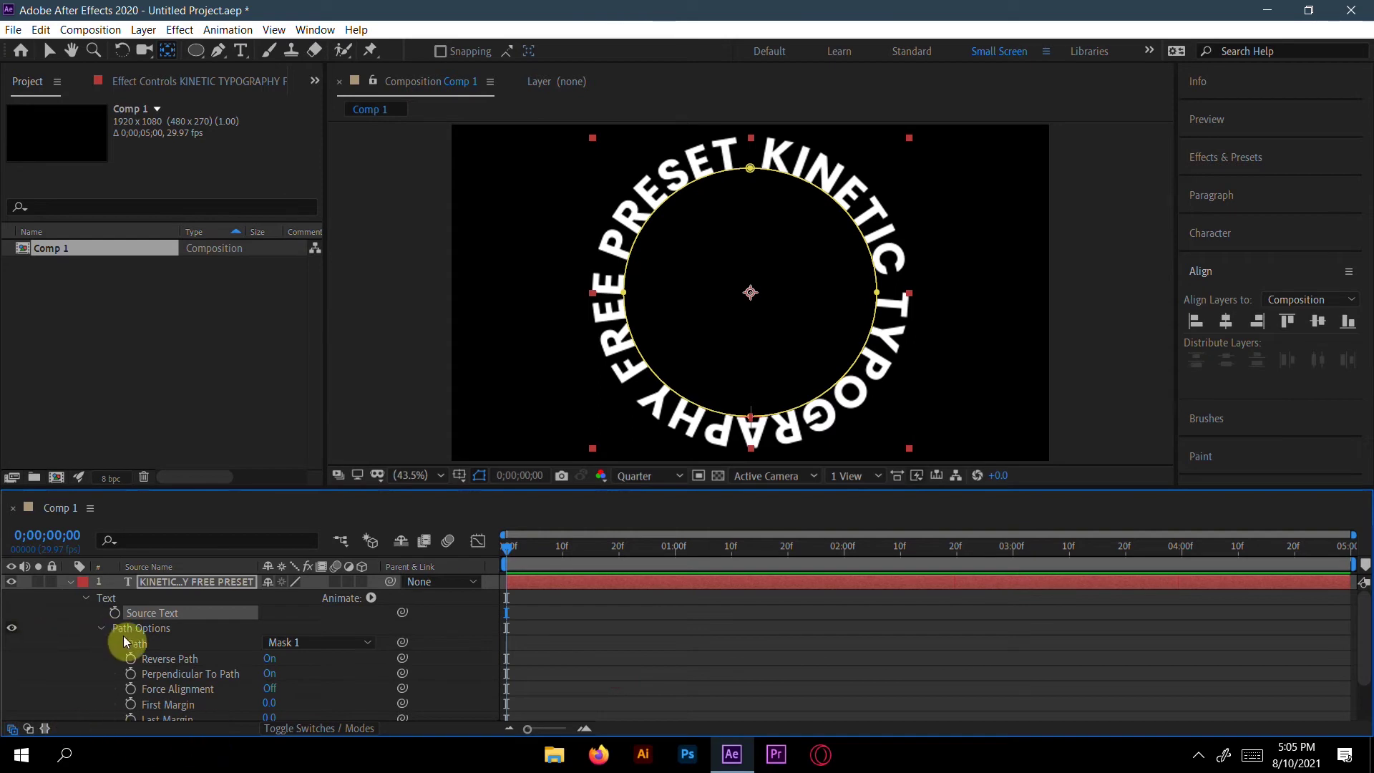
pyautogui.scroll(-2, 279, 658)
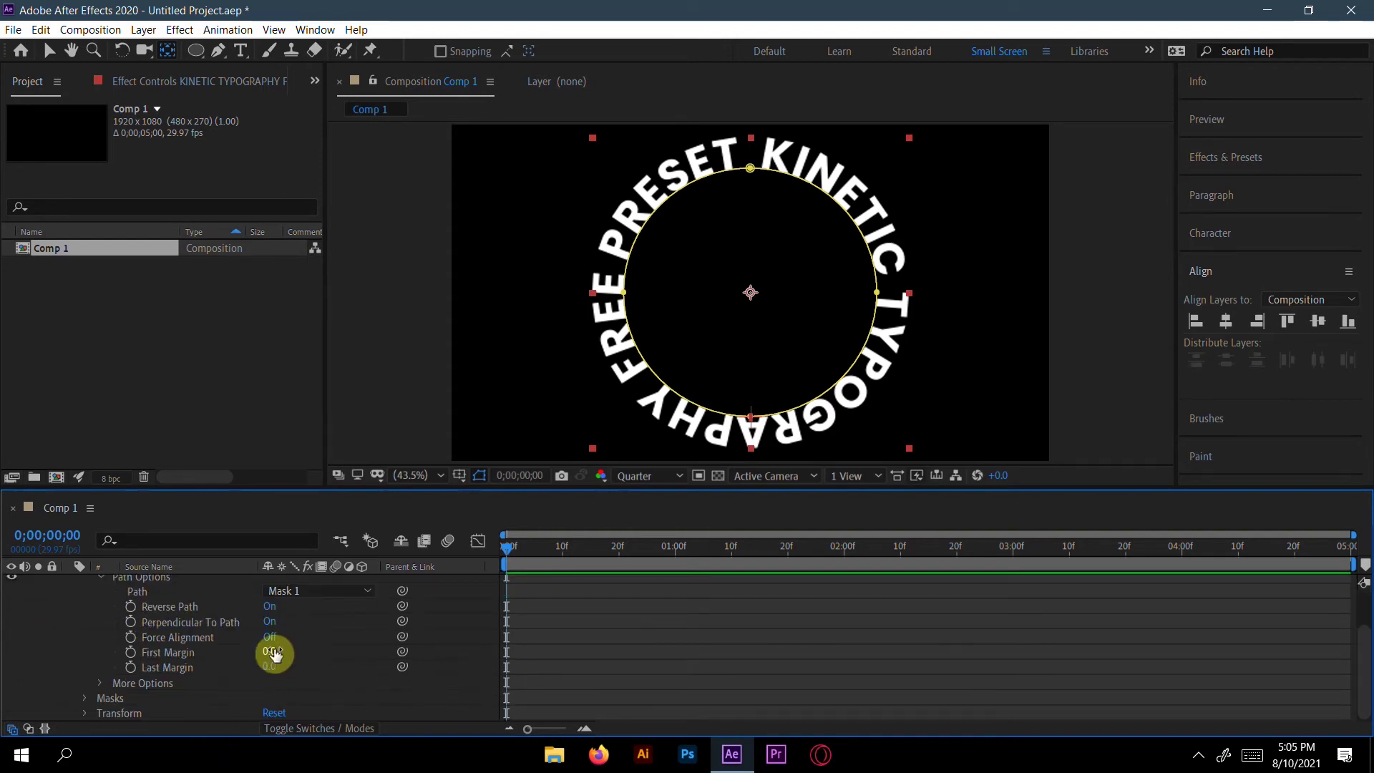
pyautogui.click(131, 652)
pyautogui.moveTo(506, 555); pyautogui.dragTo(1367, 563)
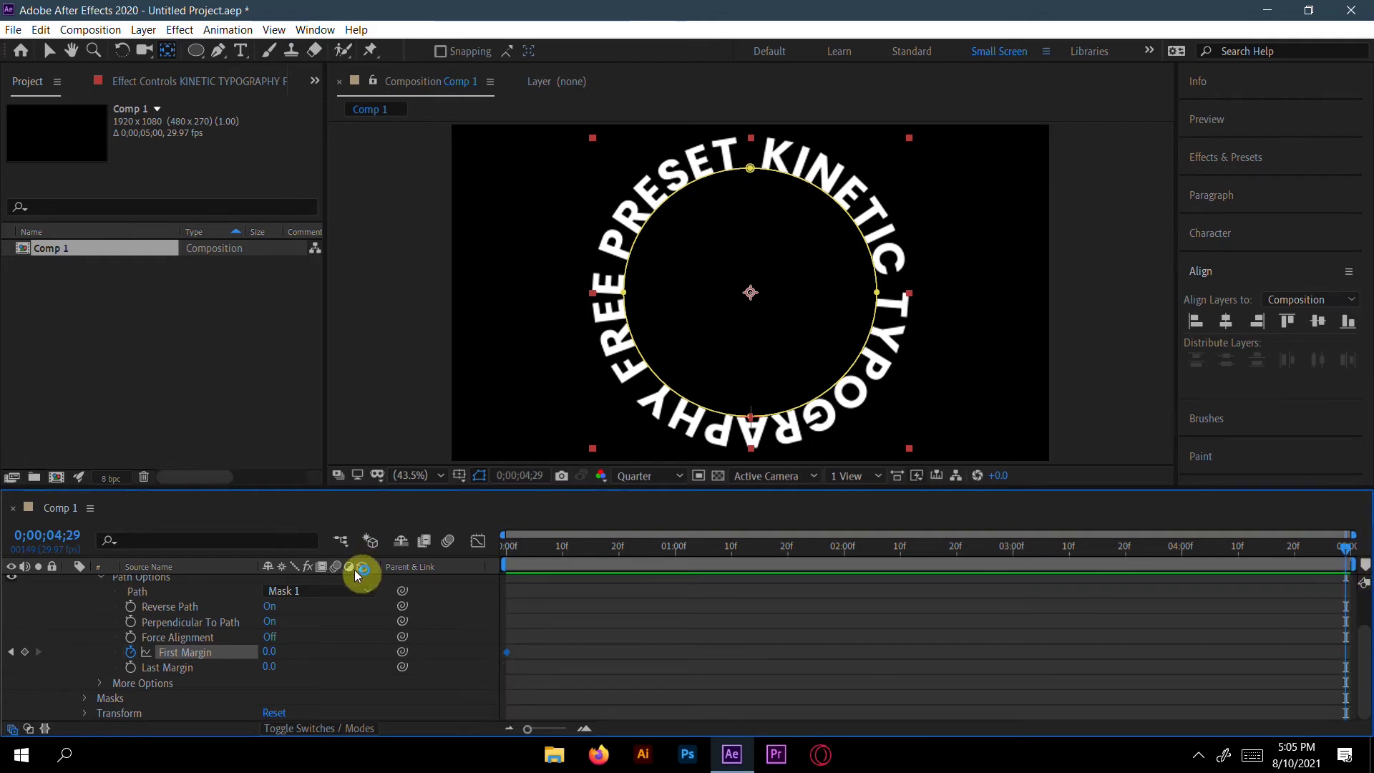
pyautogui.moveTo(270, 658); pyautogui.dragTo(452, 658)
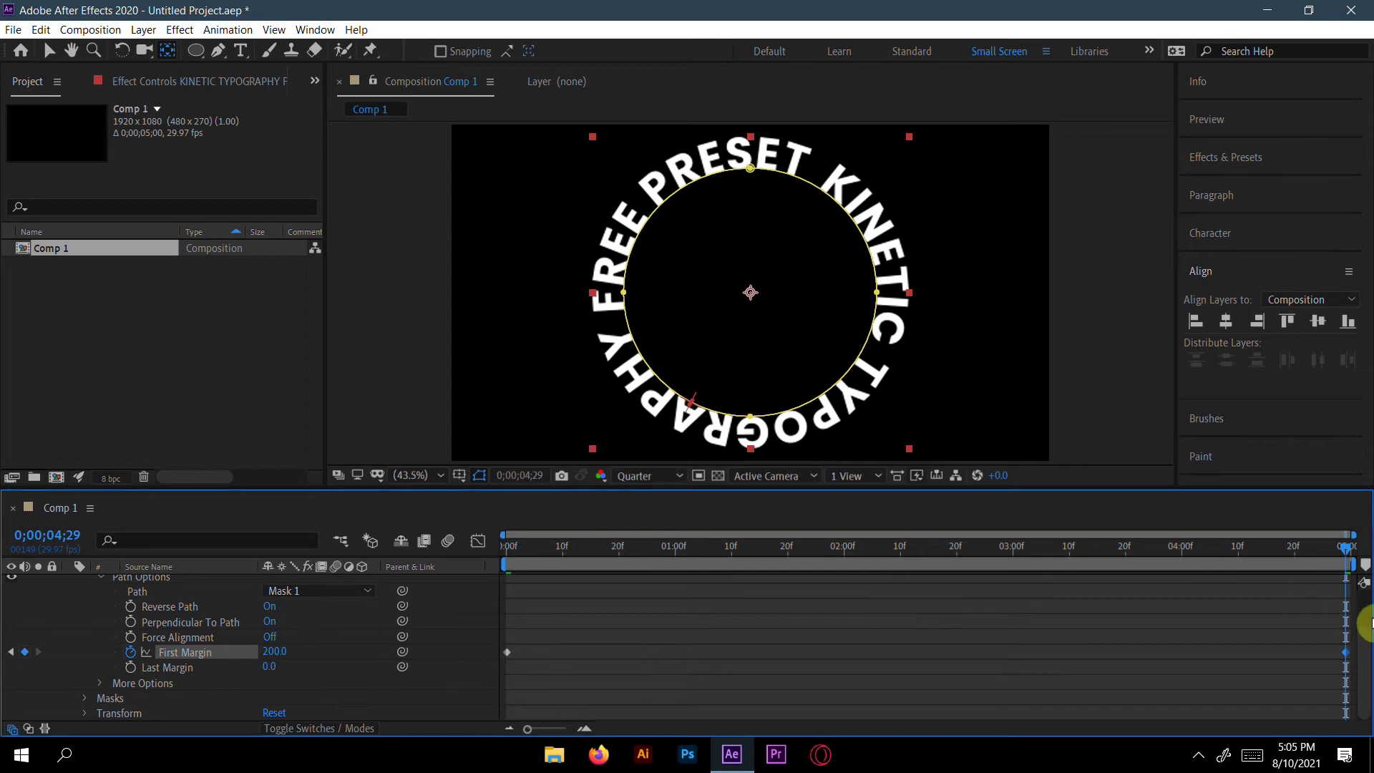
# Step: Preview the rotating text animation from the start of the composition
pyautogui.moveTo(1347, 555); pyautogui.dragTo(421, 537)
pyautogui.press('space')
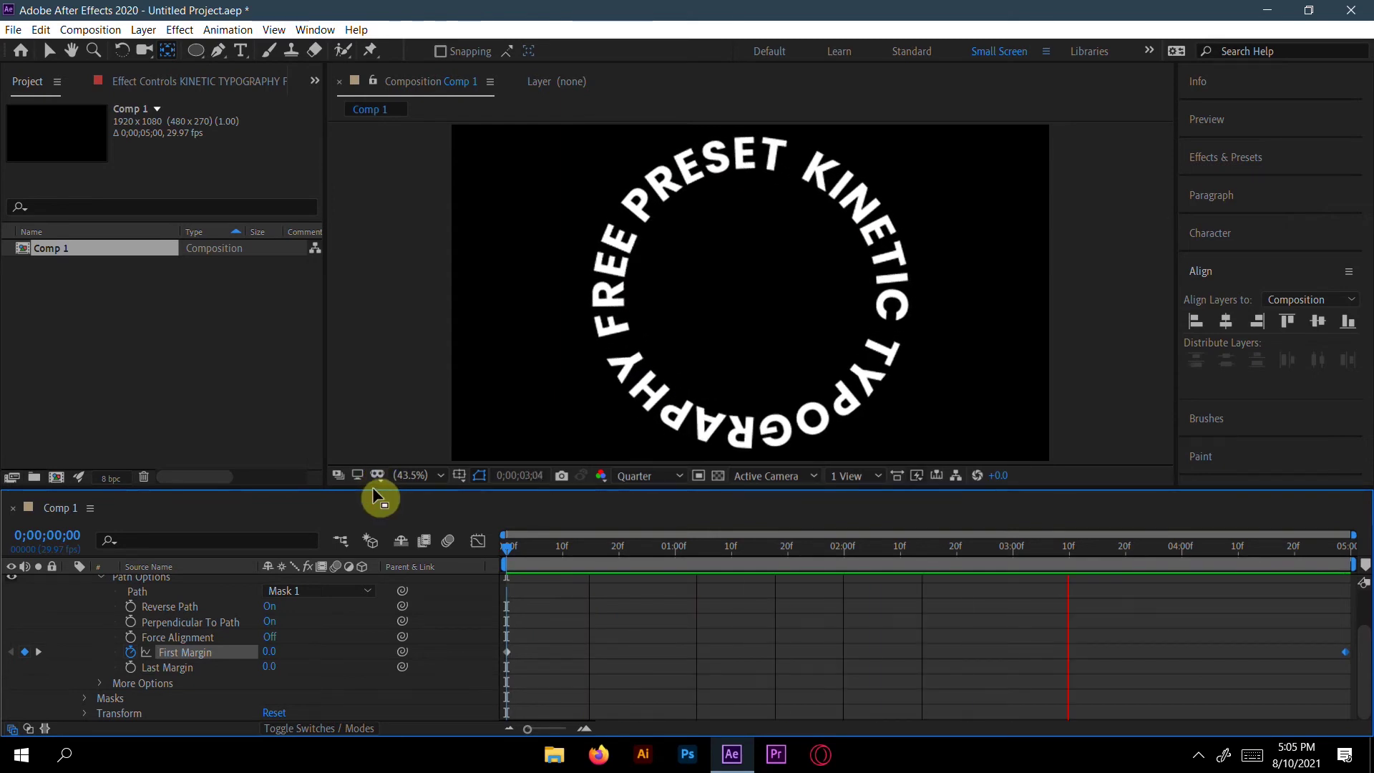
pyautogui.press('space')
pyautogui.scroll(3, 226, 634)
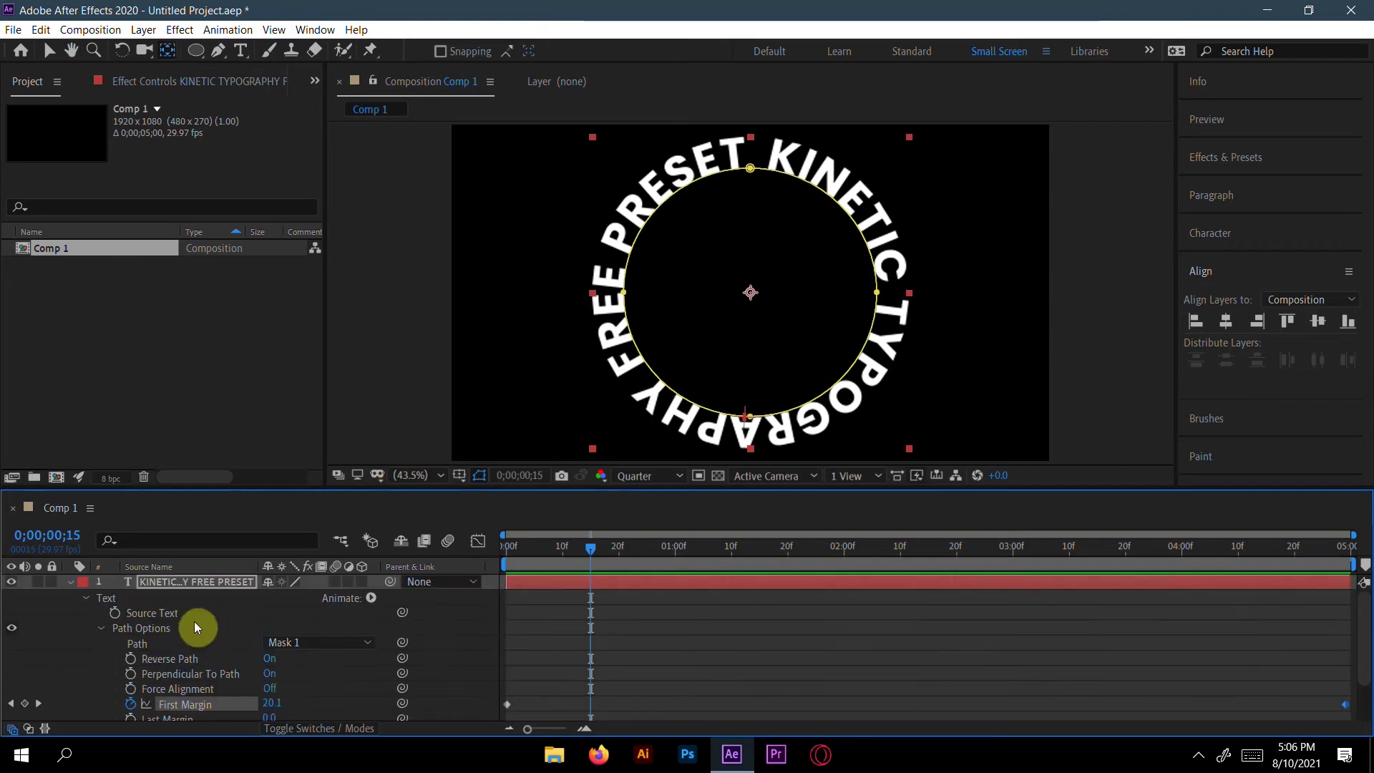
# Step: Collapse the text layer's properties, duplicate Comp 1 in the project and open the copy
pyautogui.click(71, 583)
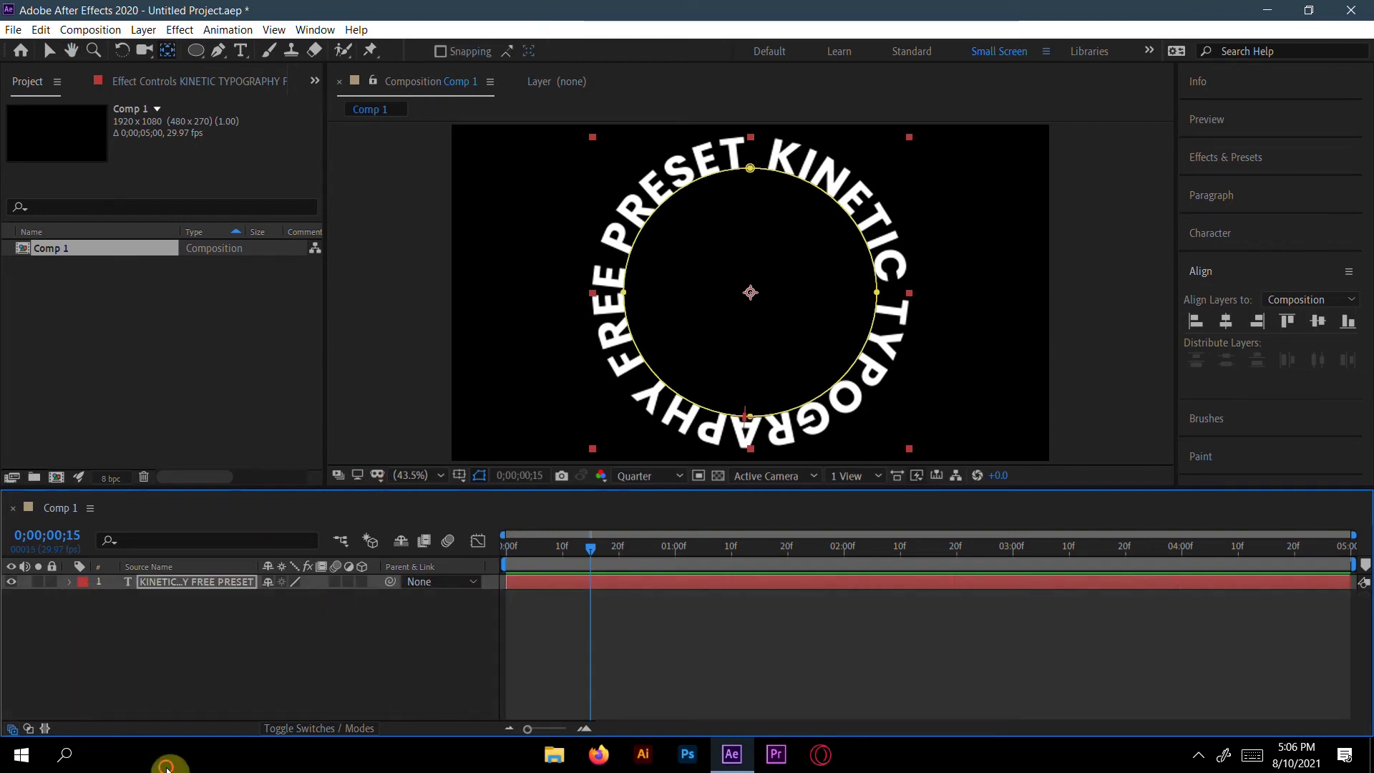
pyautogui.click(169, 665)
pyautogui.click(174, 583)
pyautogui.click(130, 225)
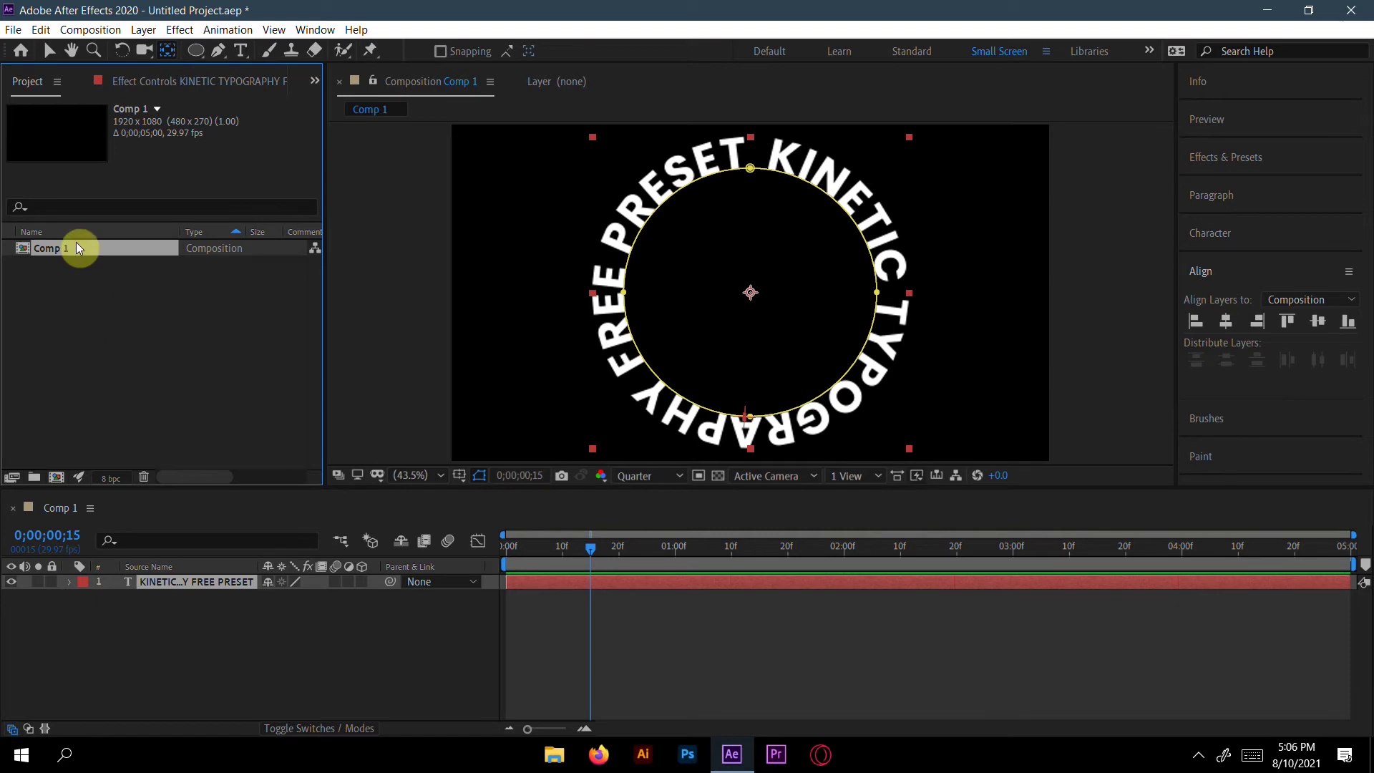
pyautogui.hotkey('ctrl', 'd')
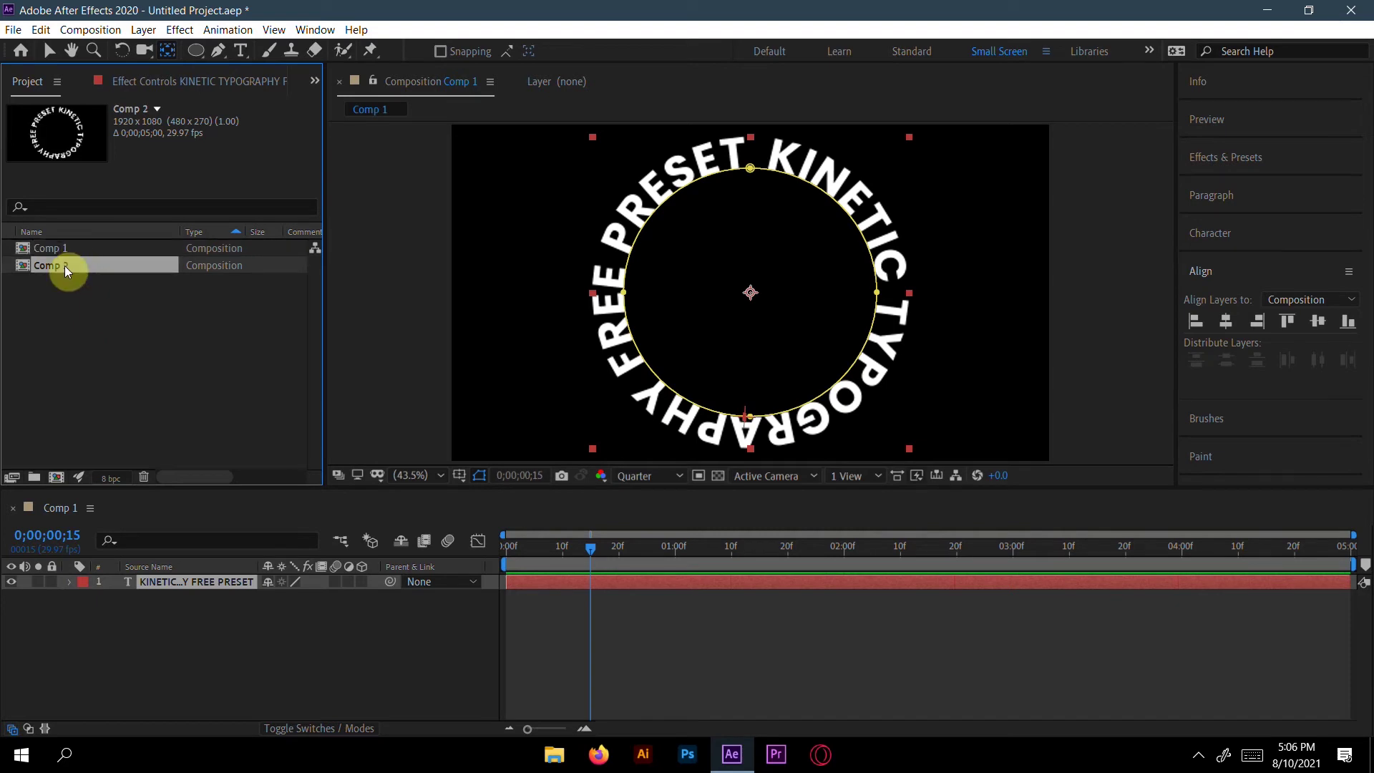
pyautogui.doubleClick(65, 265)
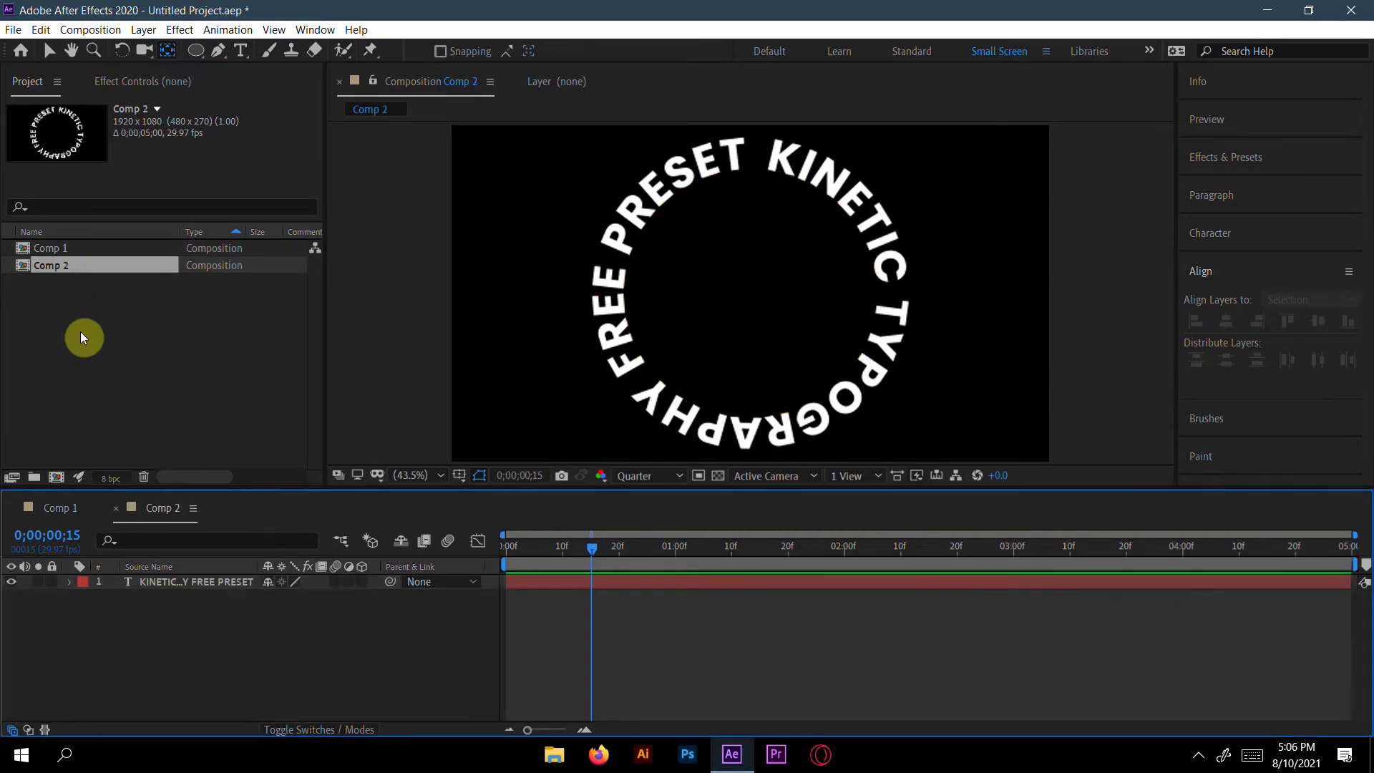
# Step: Swap the fill and stroke of Comp 2's circular text so it has a white outline and no fill
pyautogui.click(209, 581)
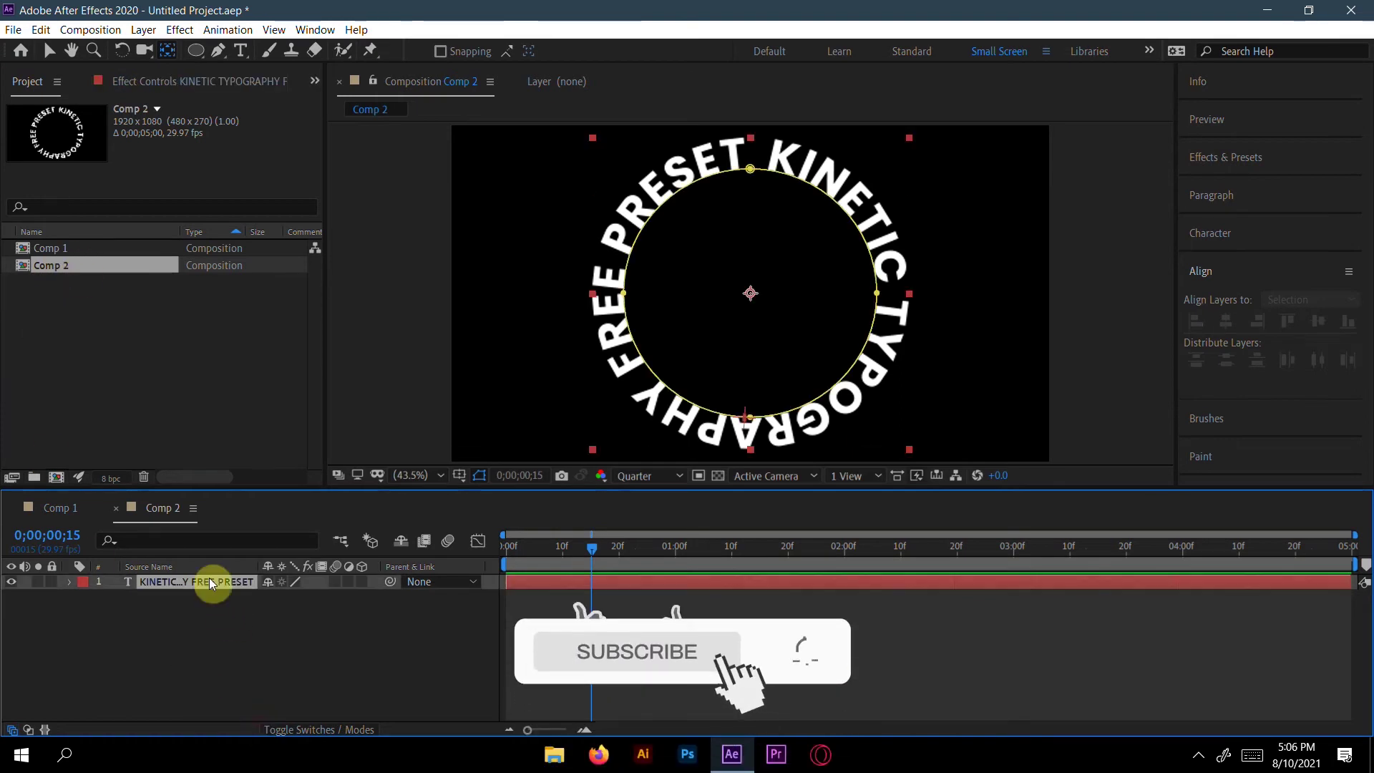
pyautogui.click(1213, 234)
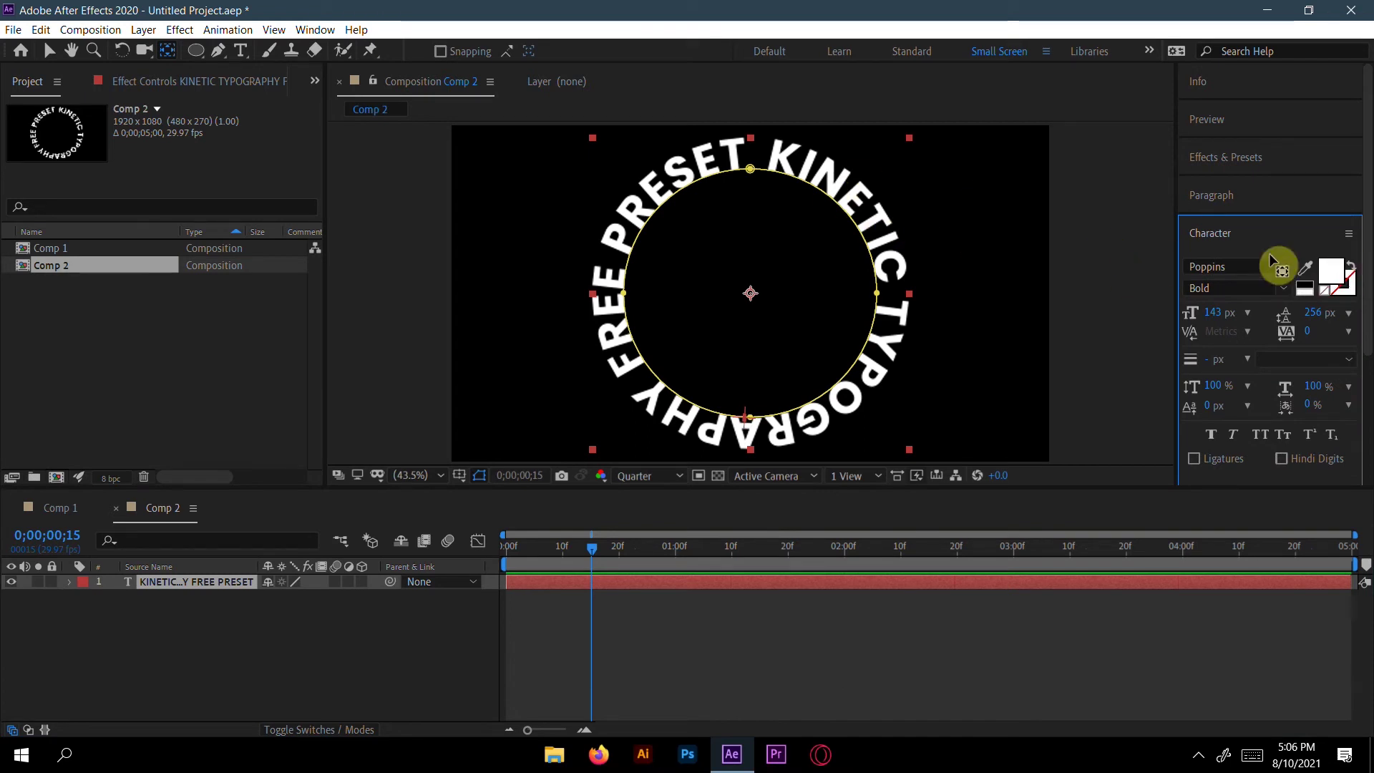
pyautogui.click(1353, 268)
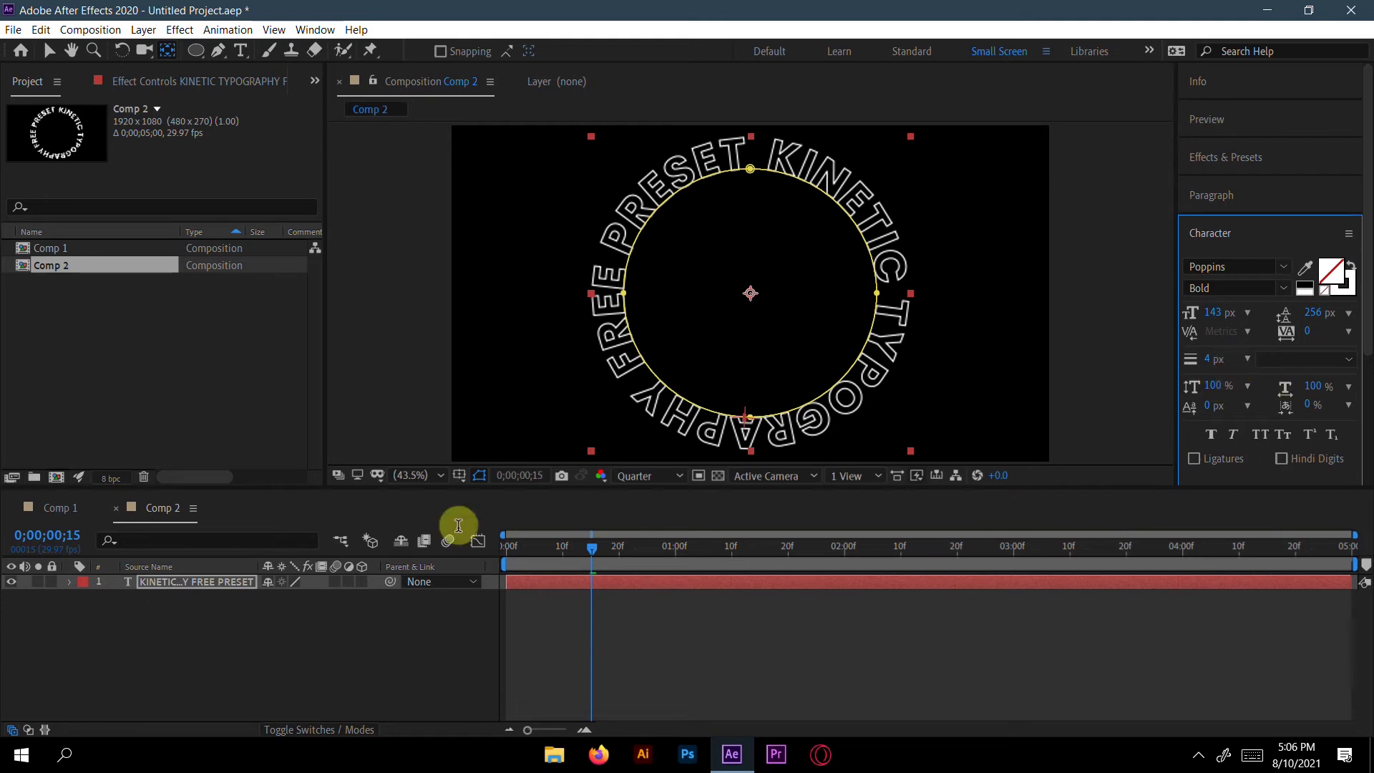
# Step: Preview the outlined text animation in Comp 2
pyautogui.click(736, 688)
pyautogui.press('space')
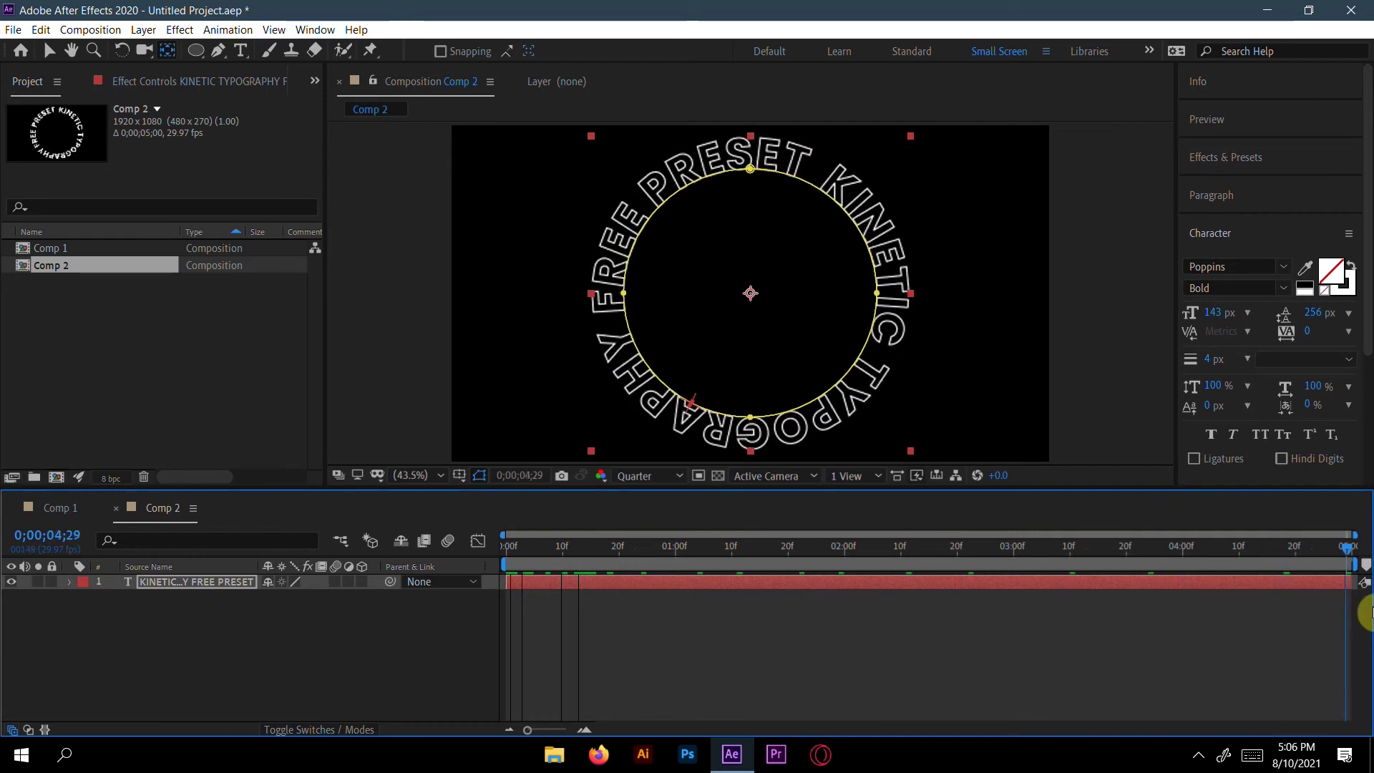
pyautogui.click(372, 694)
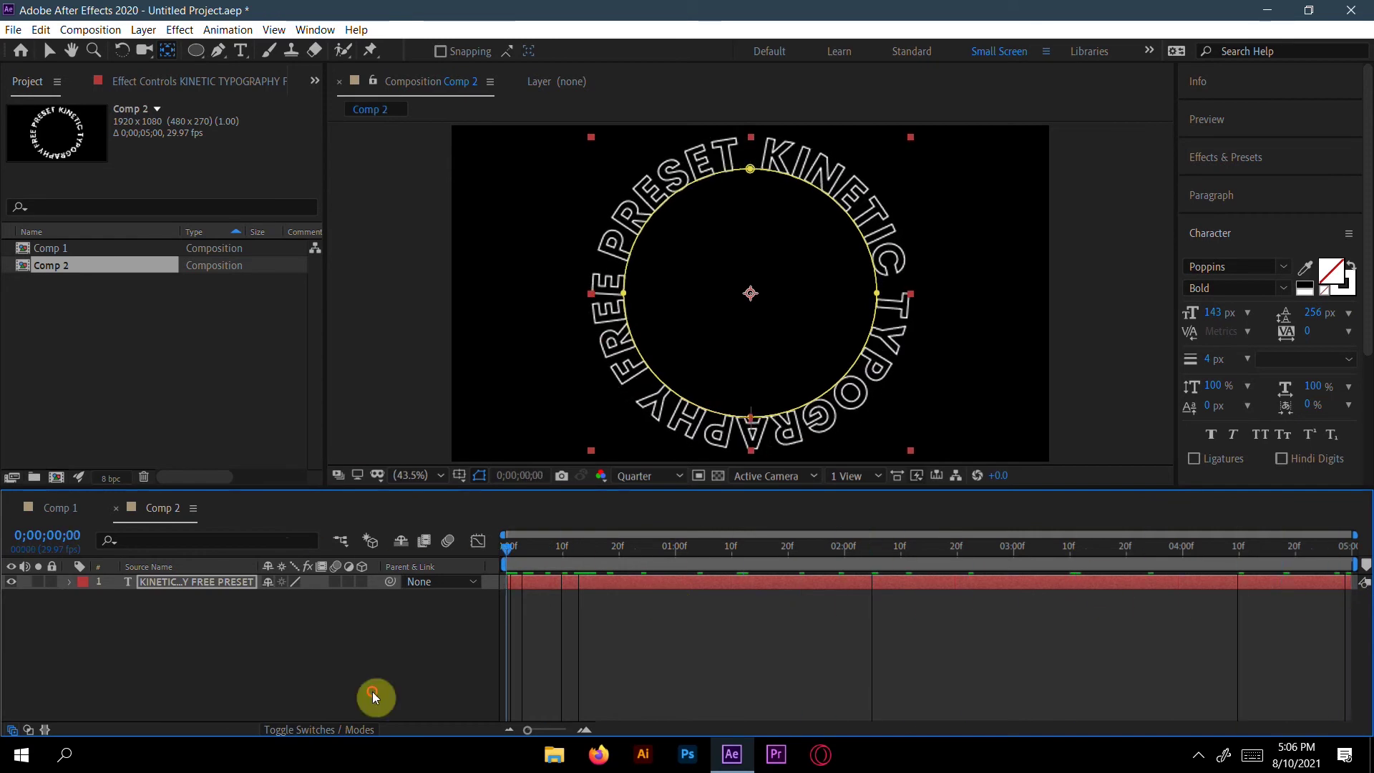
# Step: Create Comp 3 at 1920 x 1080, 29.97 fps and 5 seconds, and add Comp 1 and Comp 2 as layers
pyautogui.click(57, 478)
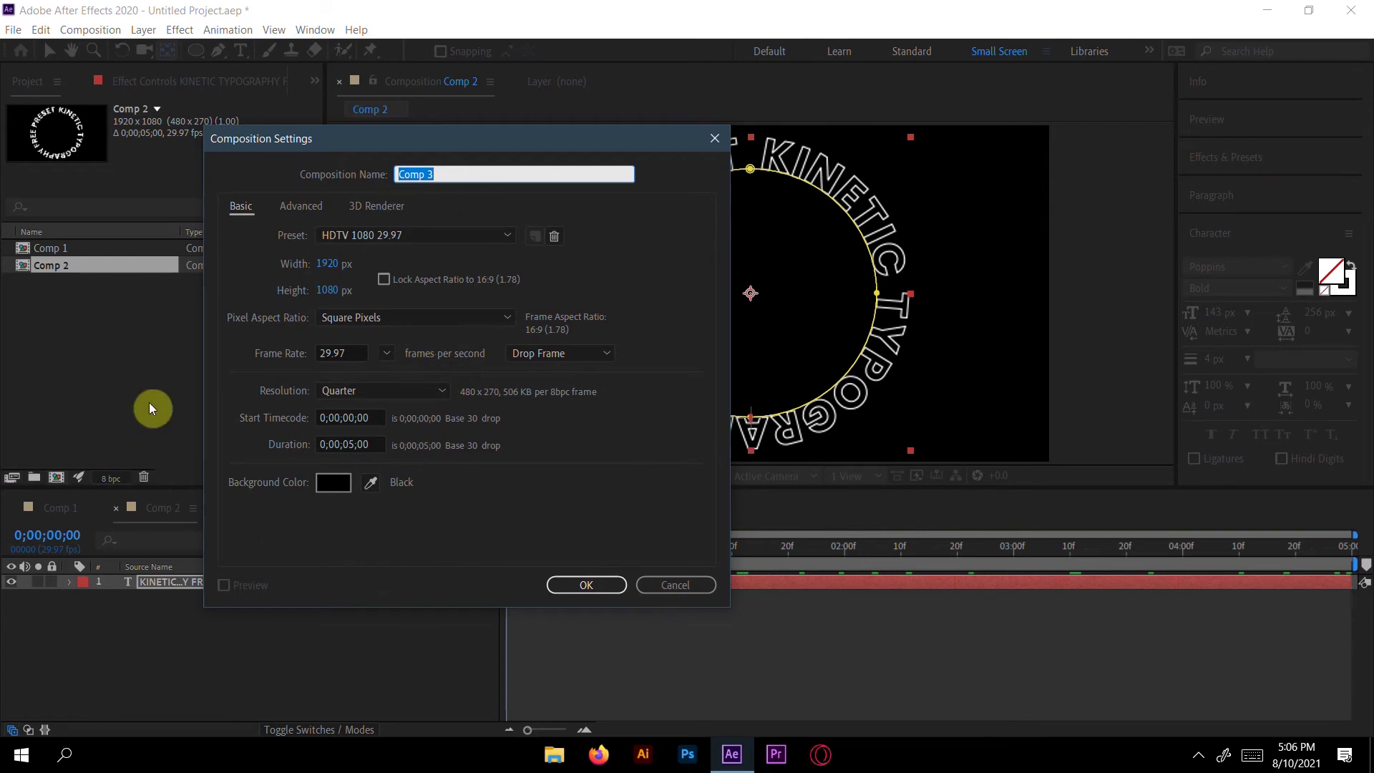
pyautogui.click(588, 586)
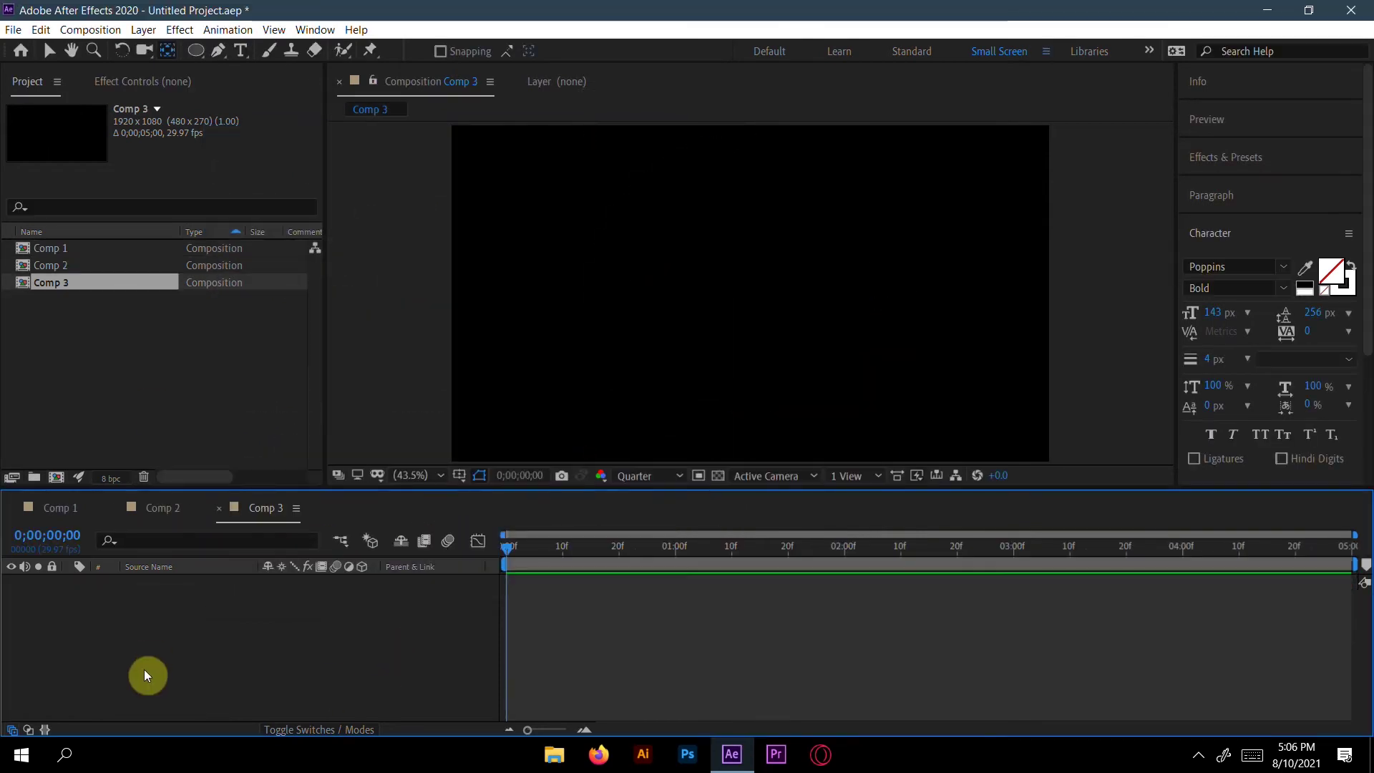
pyautogui.click(80, 249)
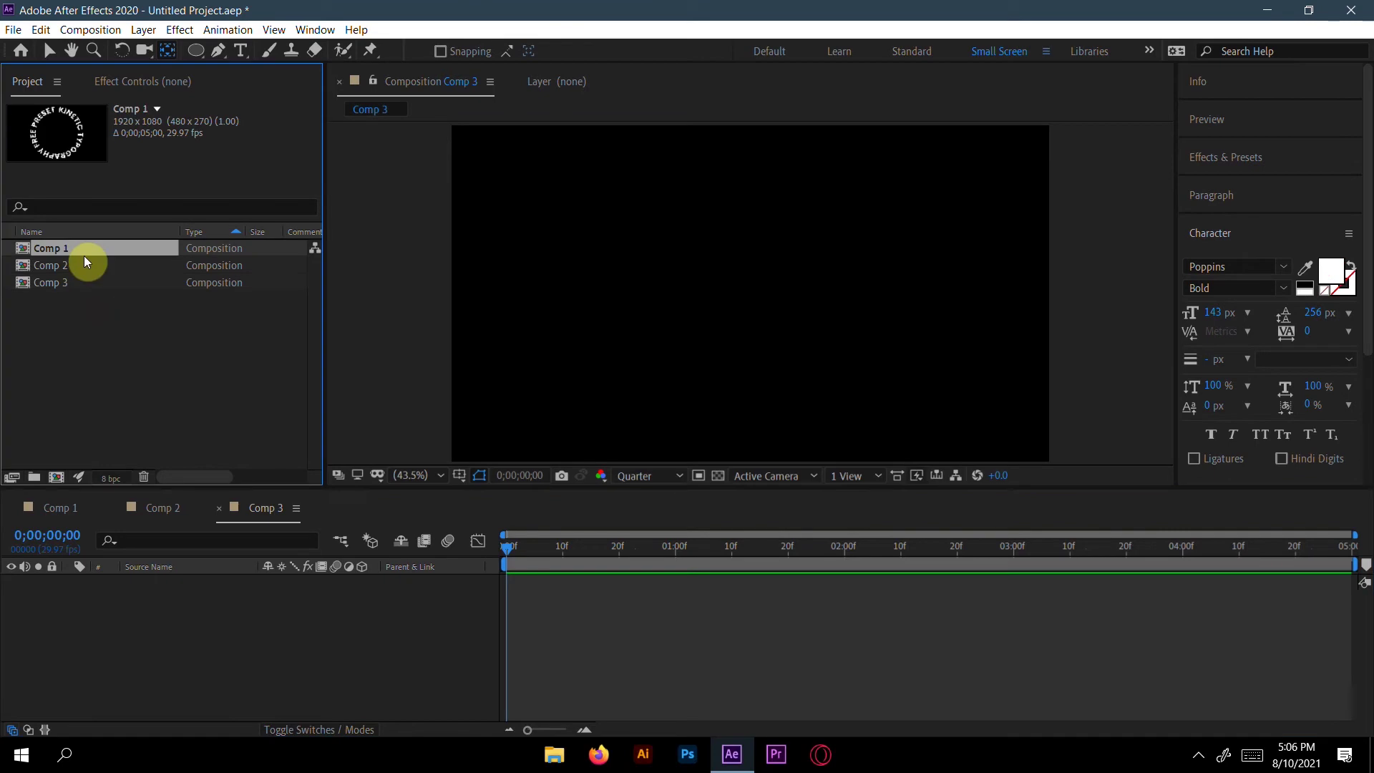
pyautogui.keyDown('shift'); pyautogui.click(81, 265); pyautogui.keyUp('shift')
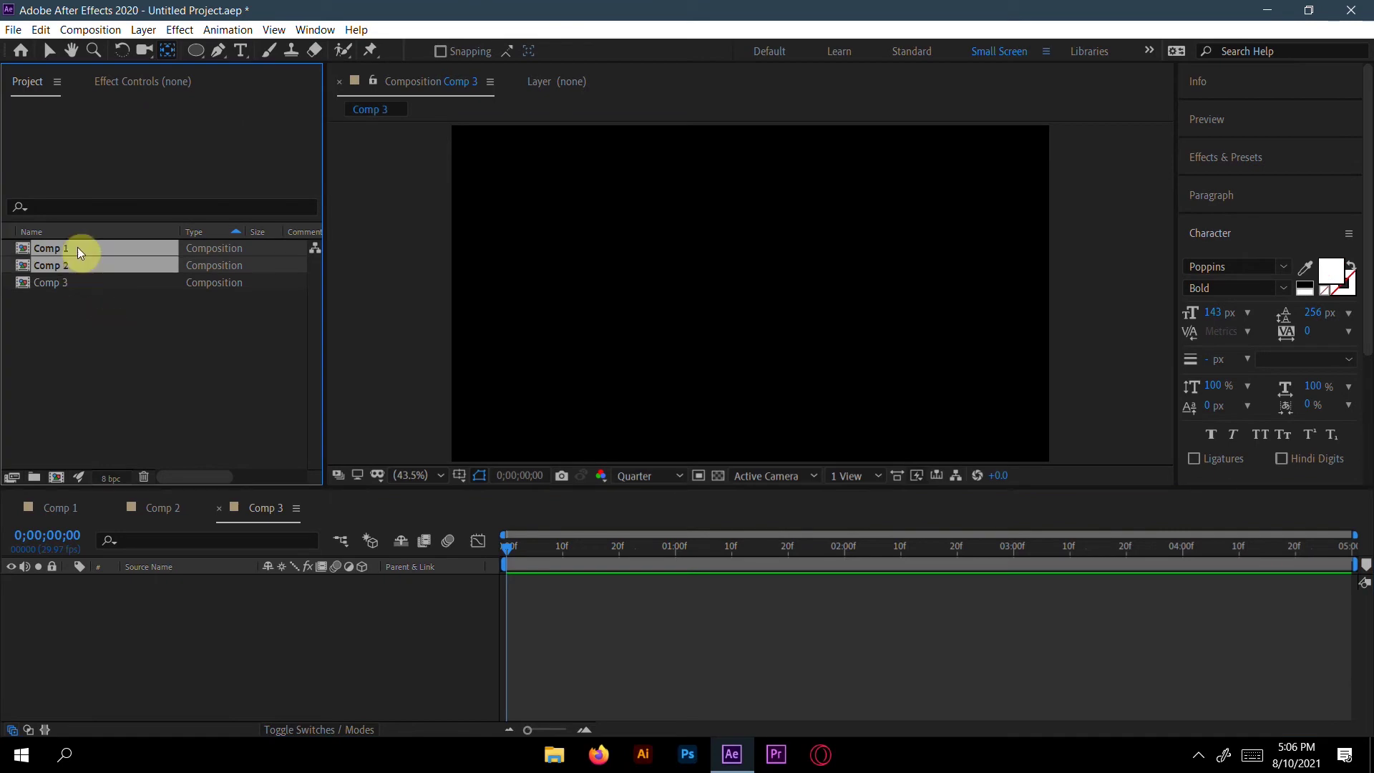
pyautogui.moveTo(77, 249); pyautogui.dragTo(131, 592)
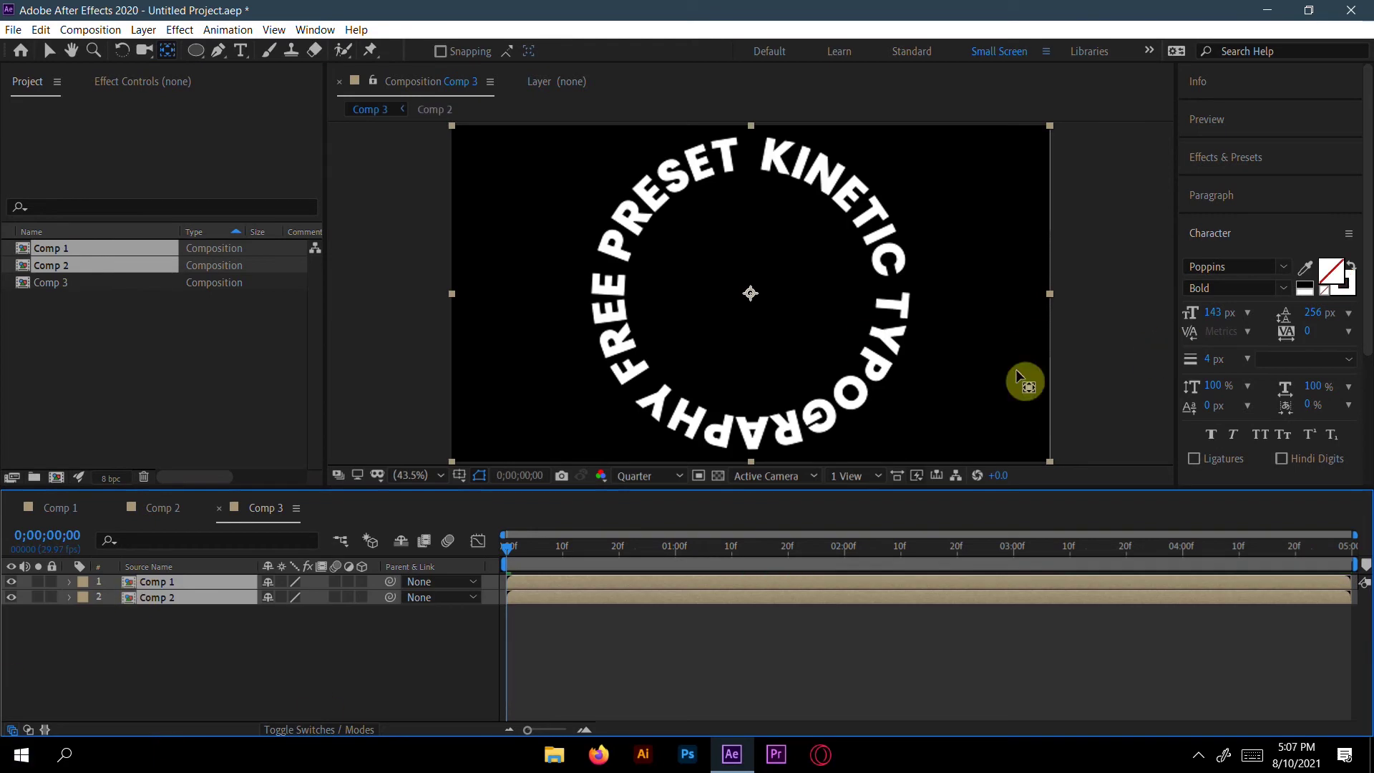
pyautogui.click(526, 656)
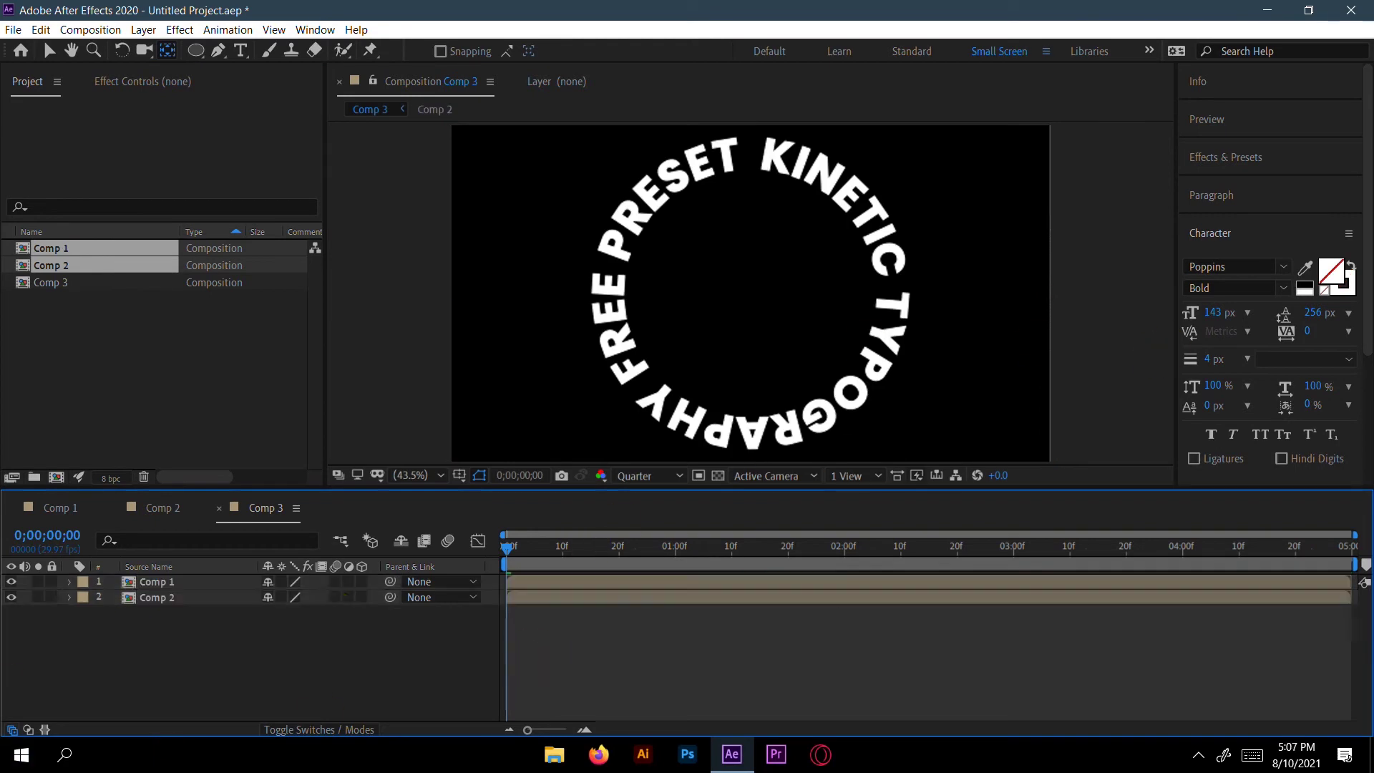
# Step: Set the label colour of the Comp 1 layer to Red and the Comp 2 layer to Green
pyautogui.click(83, 581)
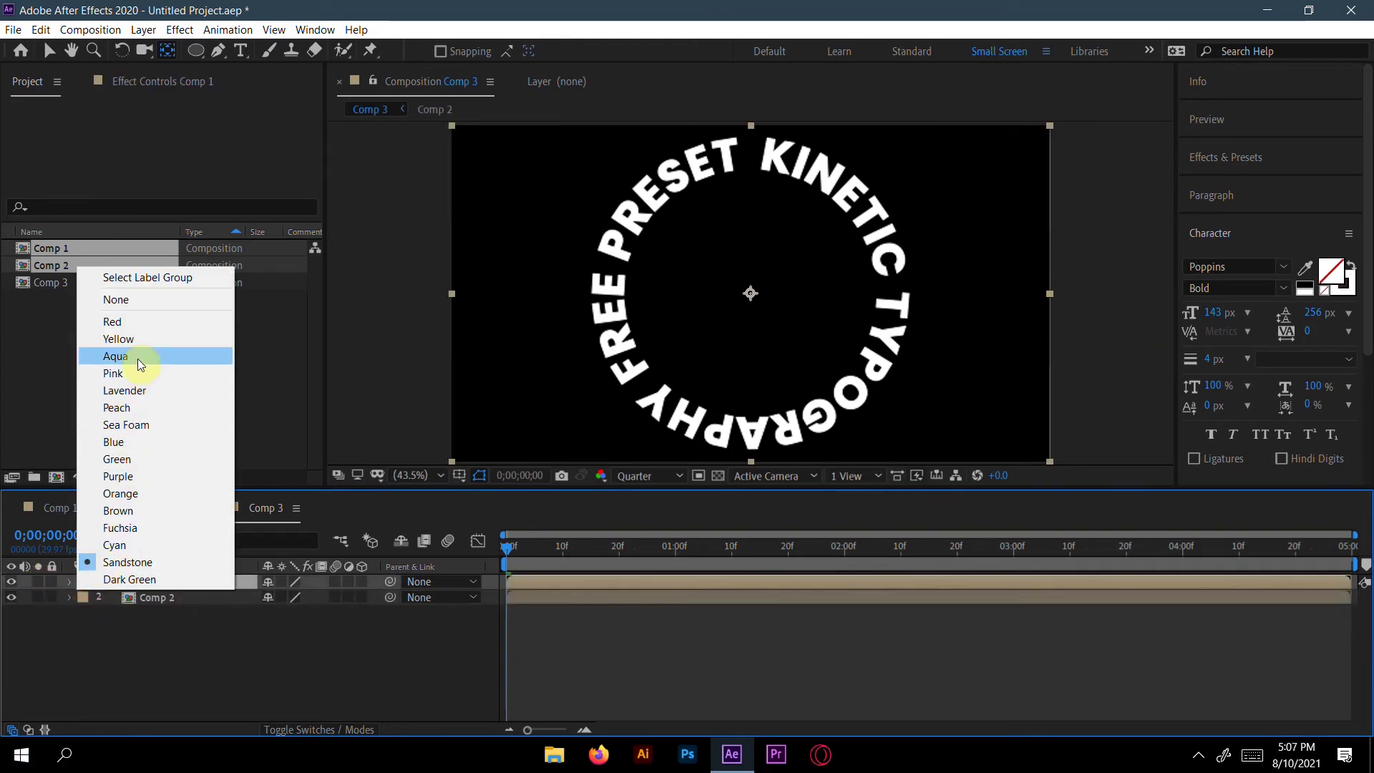
pyautogui.click(140, 322)
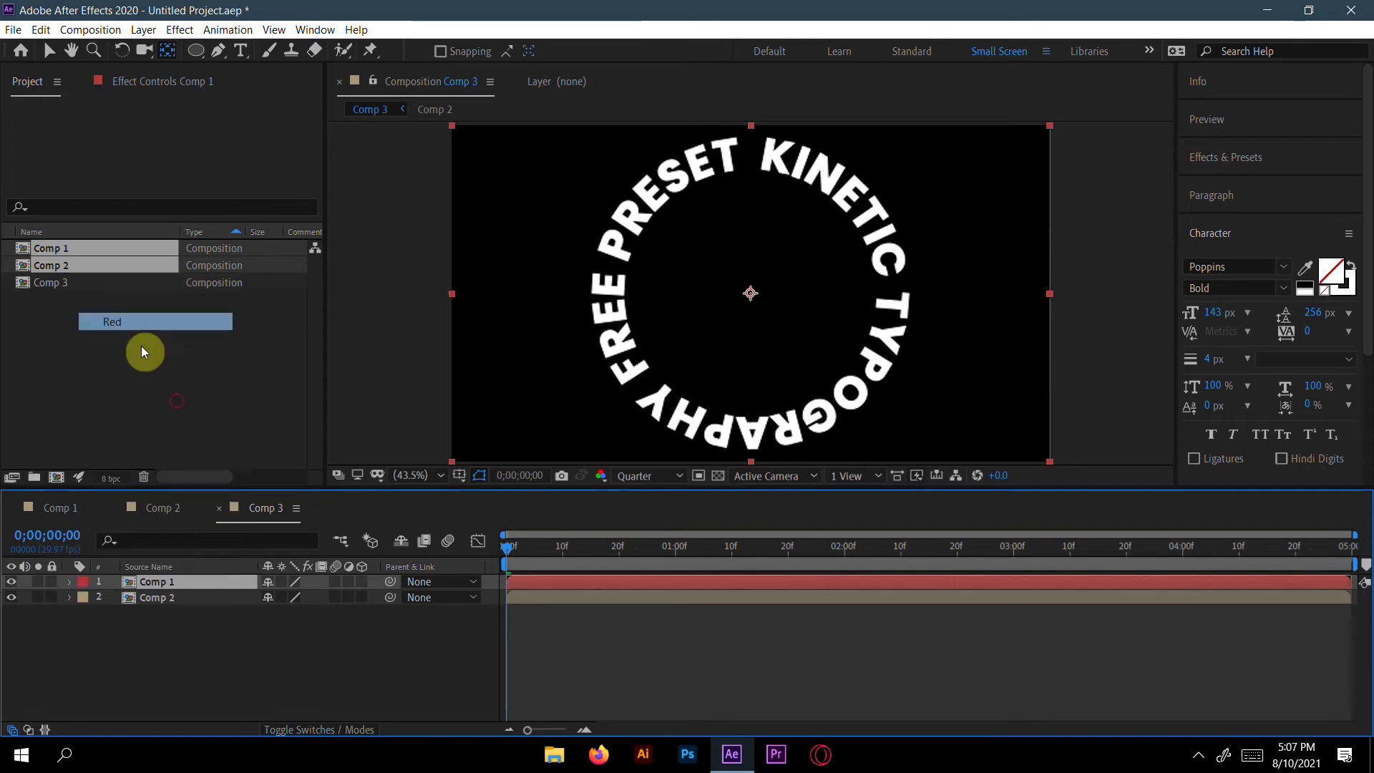
pyautogui.click(84, 598)
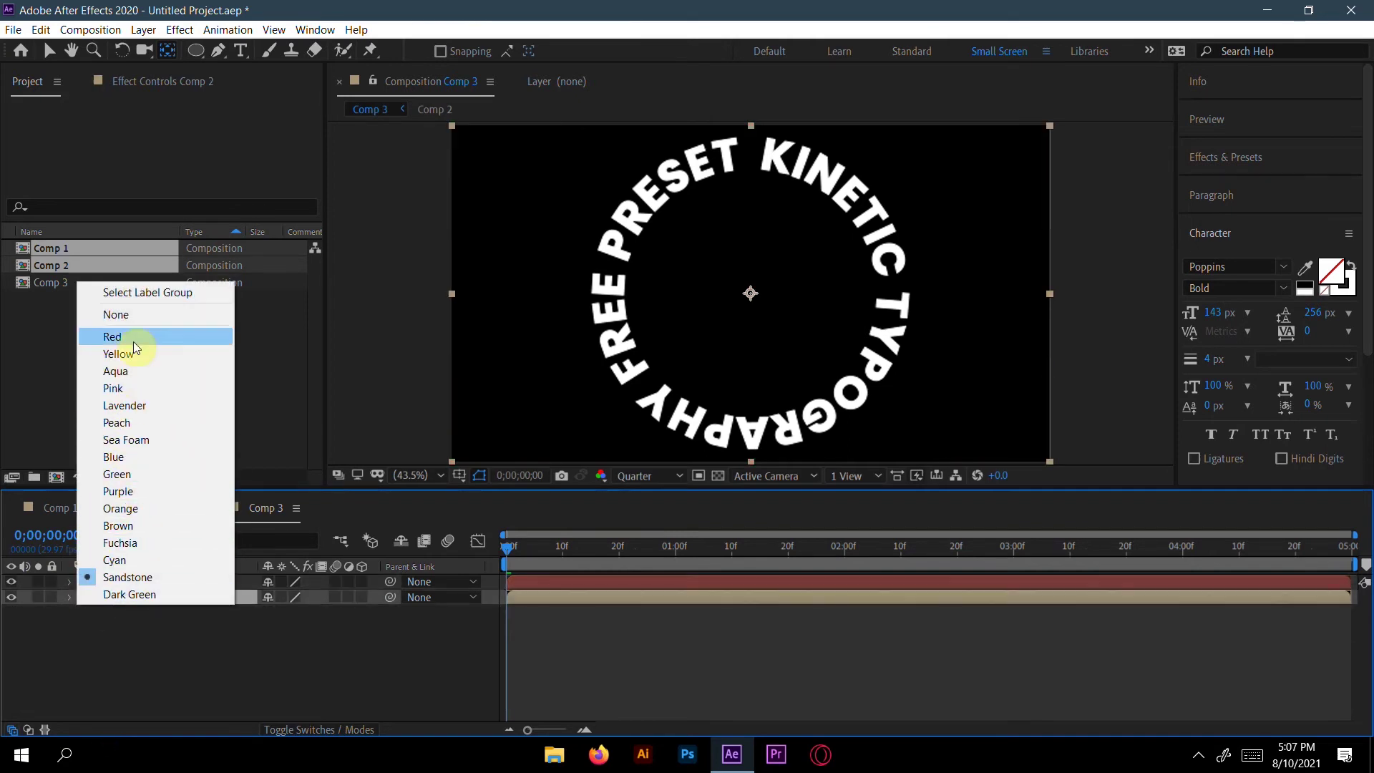
pyautogui.click(147, 474)
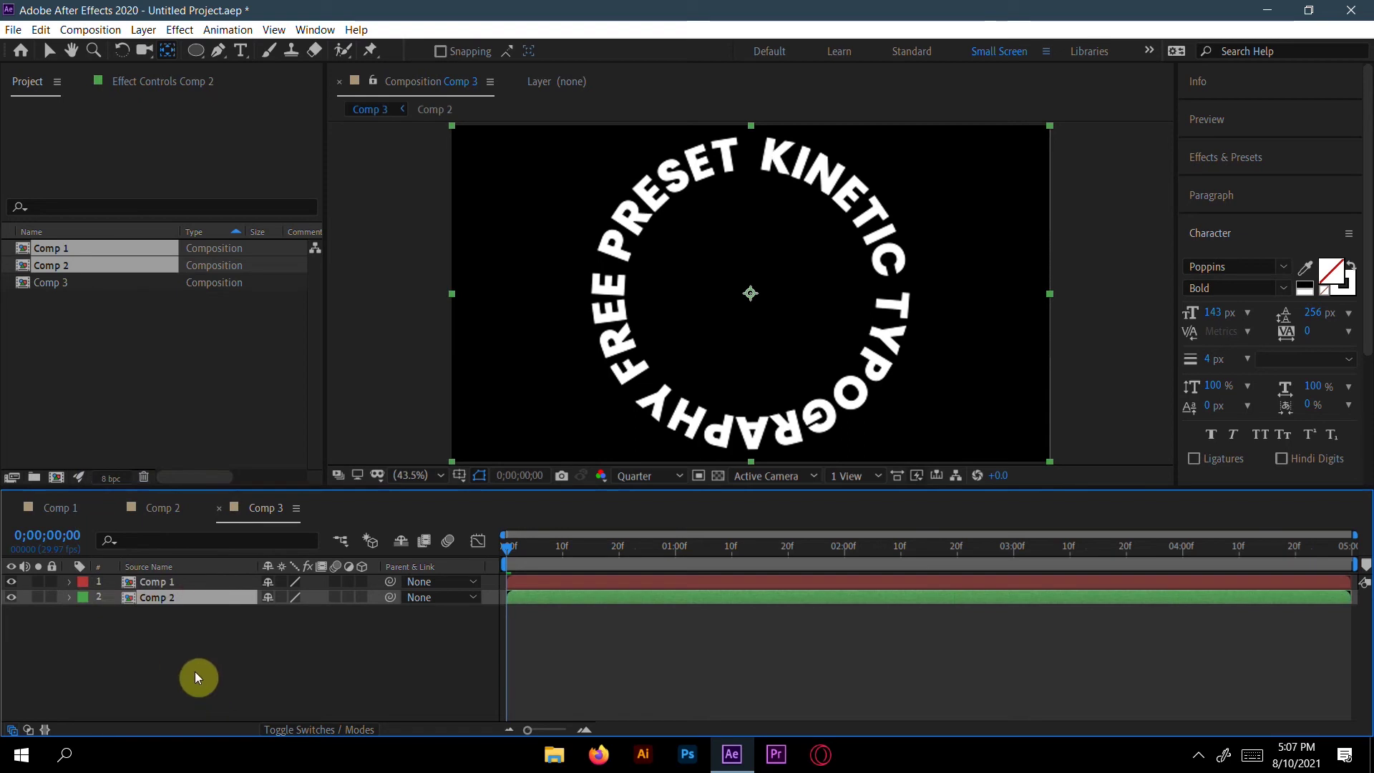
# Step: Duplicate the Comp 1 and Comp 2 layers together four times to make five copies of each
pyautogui.click(196, 579)
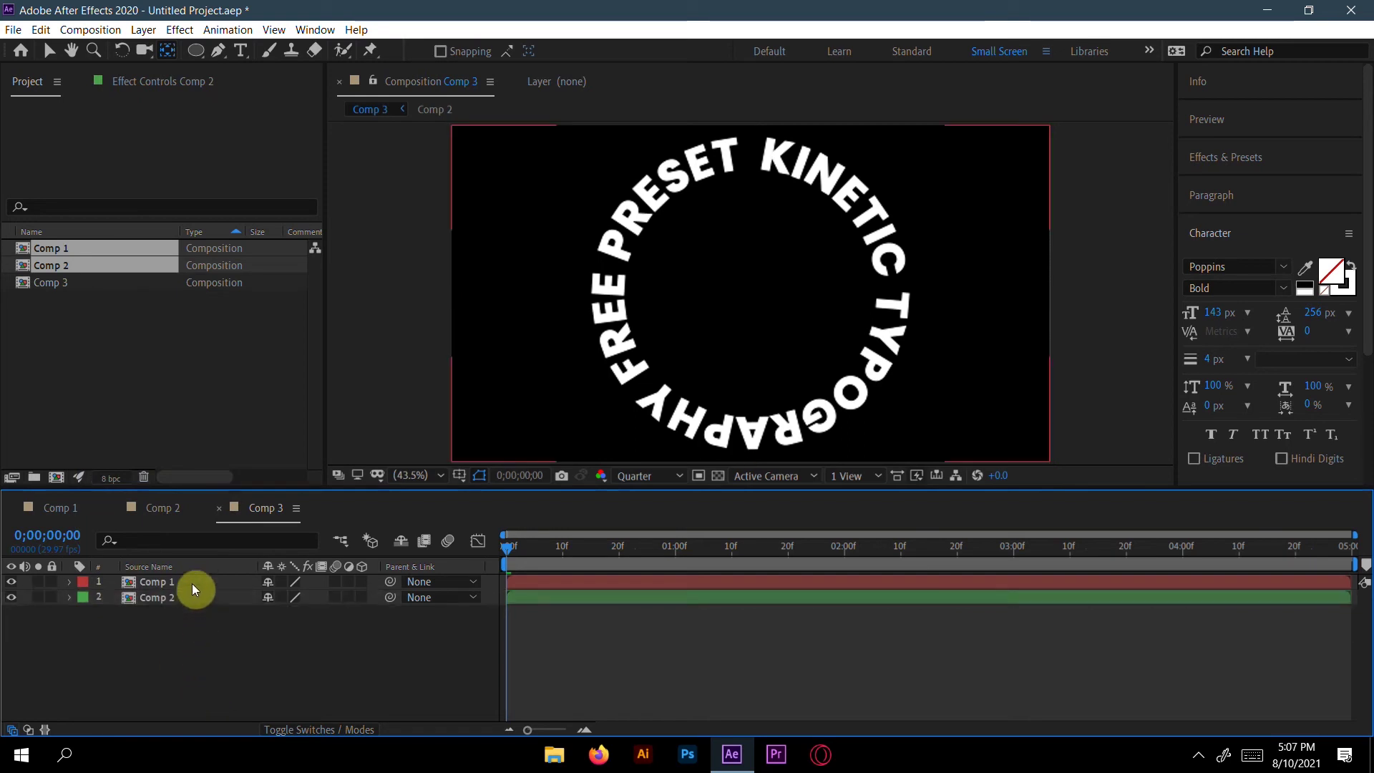
pyautogui.click(192, 582)
pyautogui.keyDown('shift'); pyautogui.click(195, 592); pyautogui.keyUp('shift')
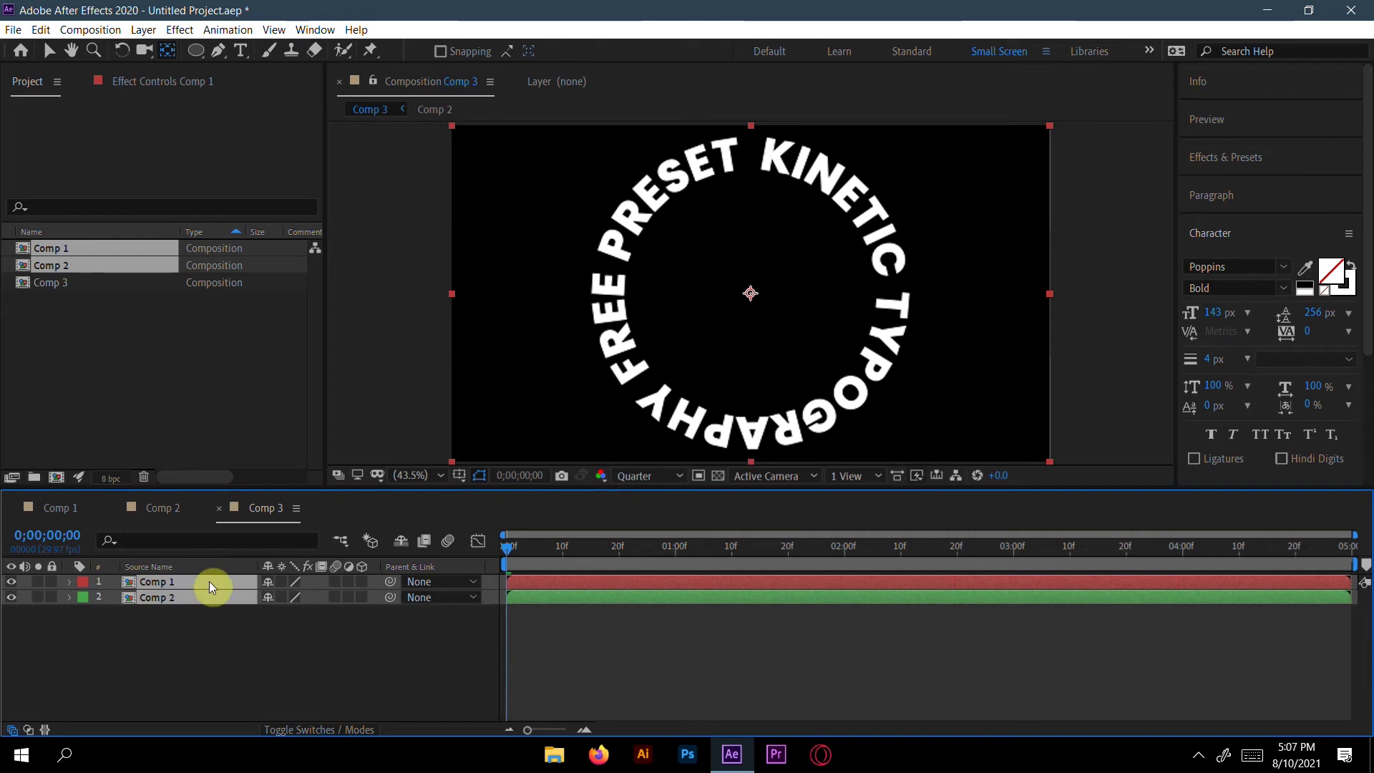
pyautogui.hotkey('ctrl', 'd')
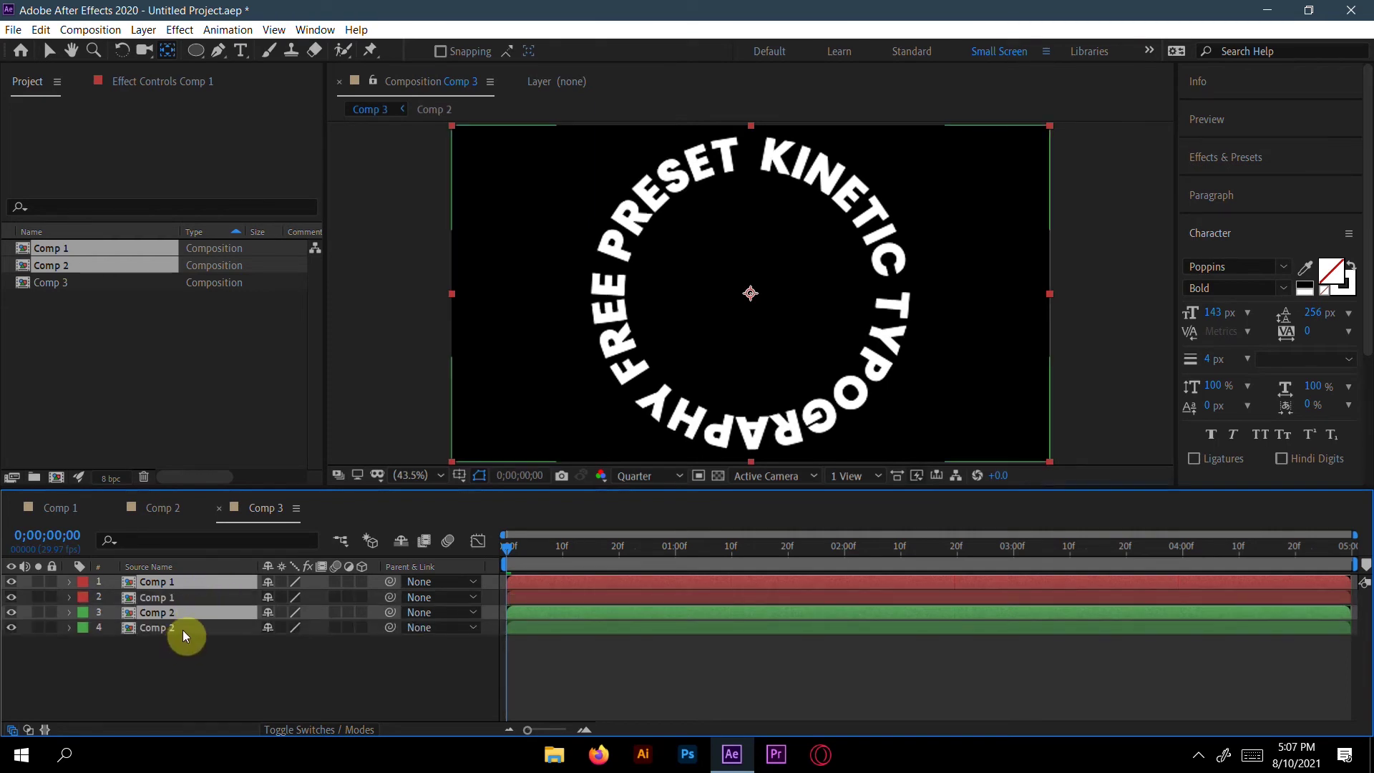
pyautogui.hotkey('ctrl', 'd')
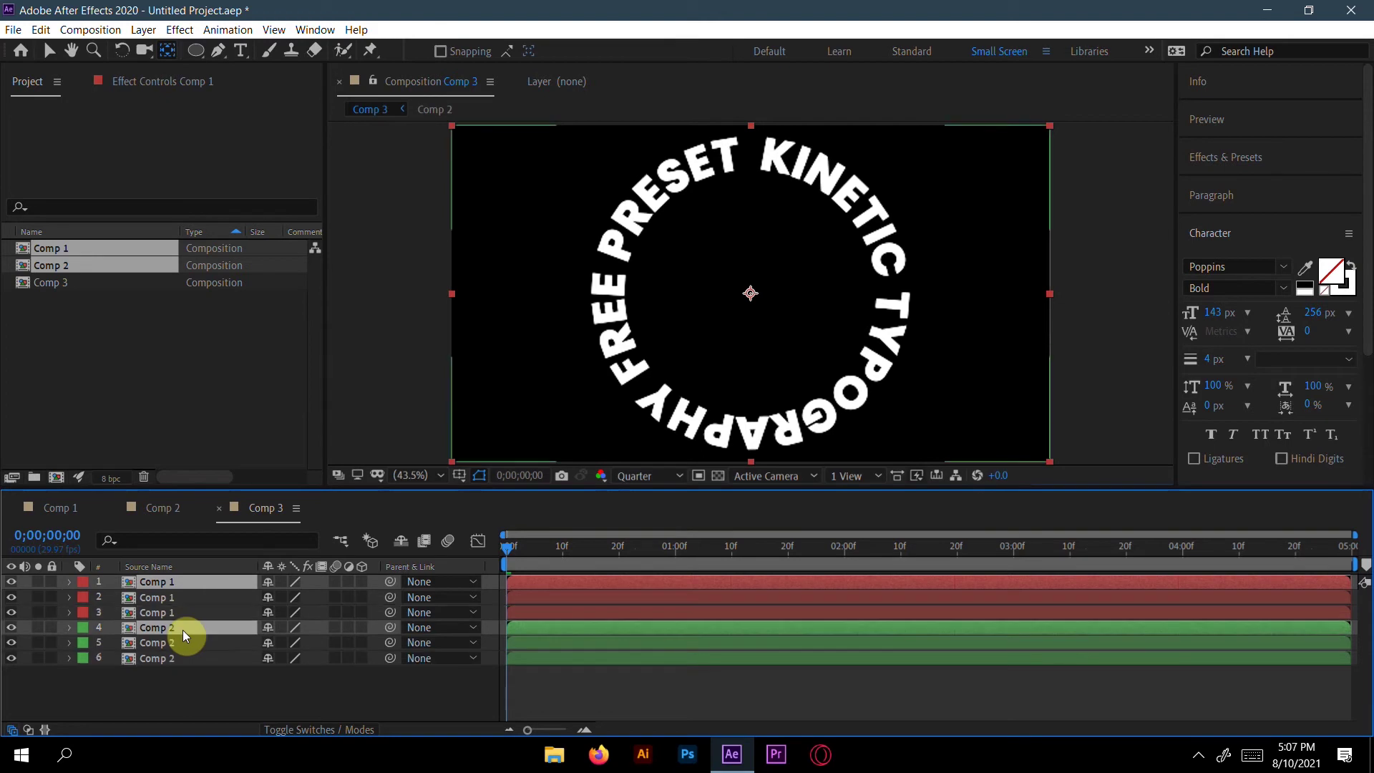
pyautogui.hotkey('ctrl', 'd')
pyautogui.hotkey('ctrl', 'd')
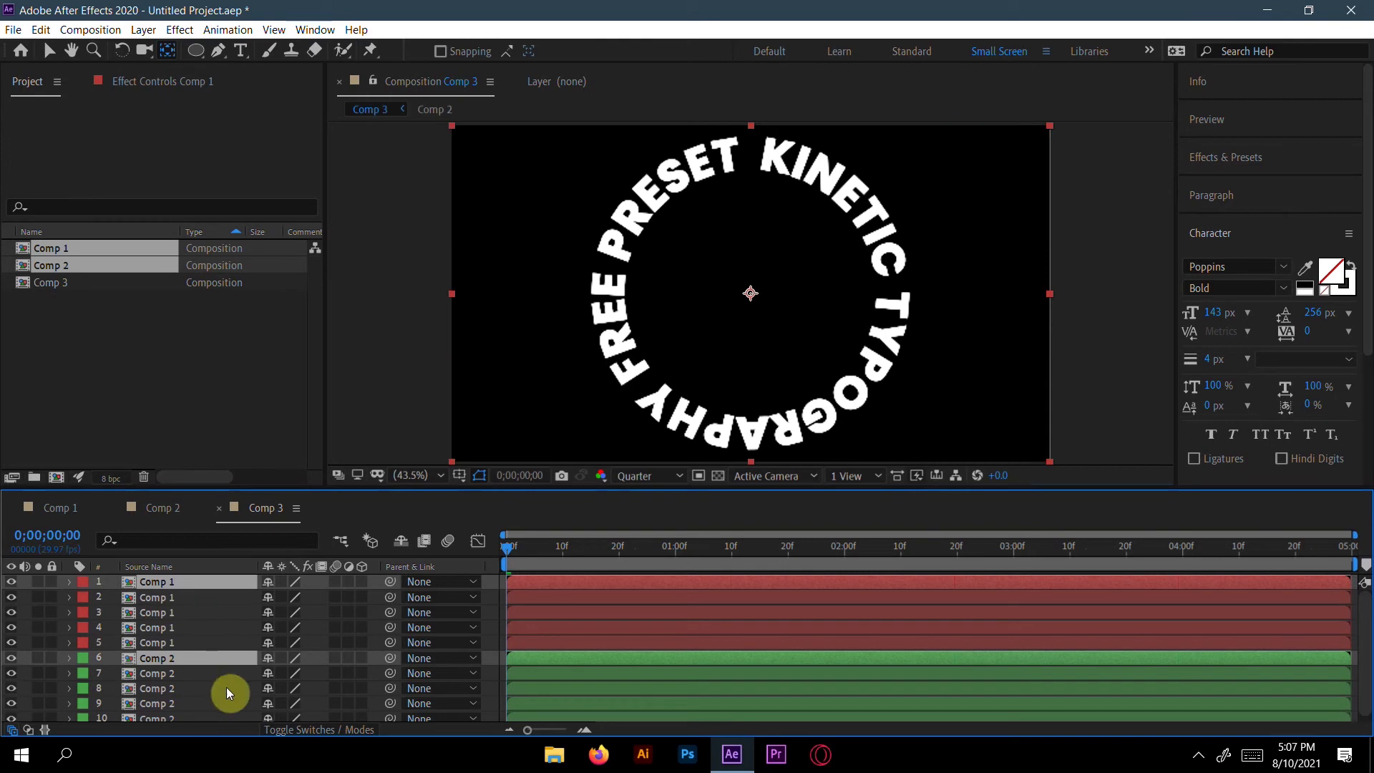
pyautogui.scroll(-1, 165, 630)
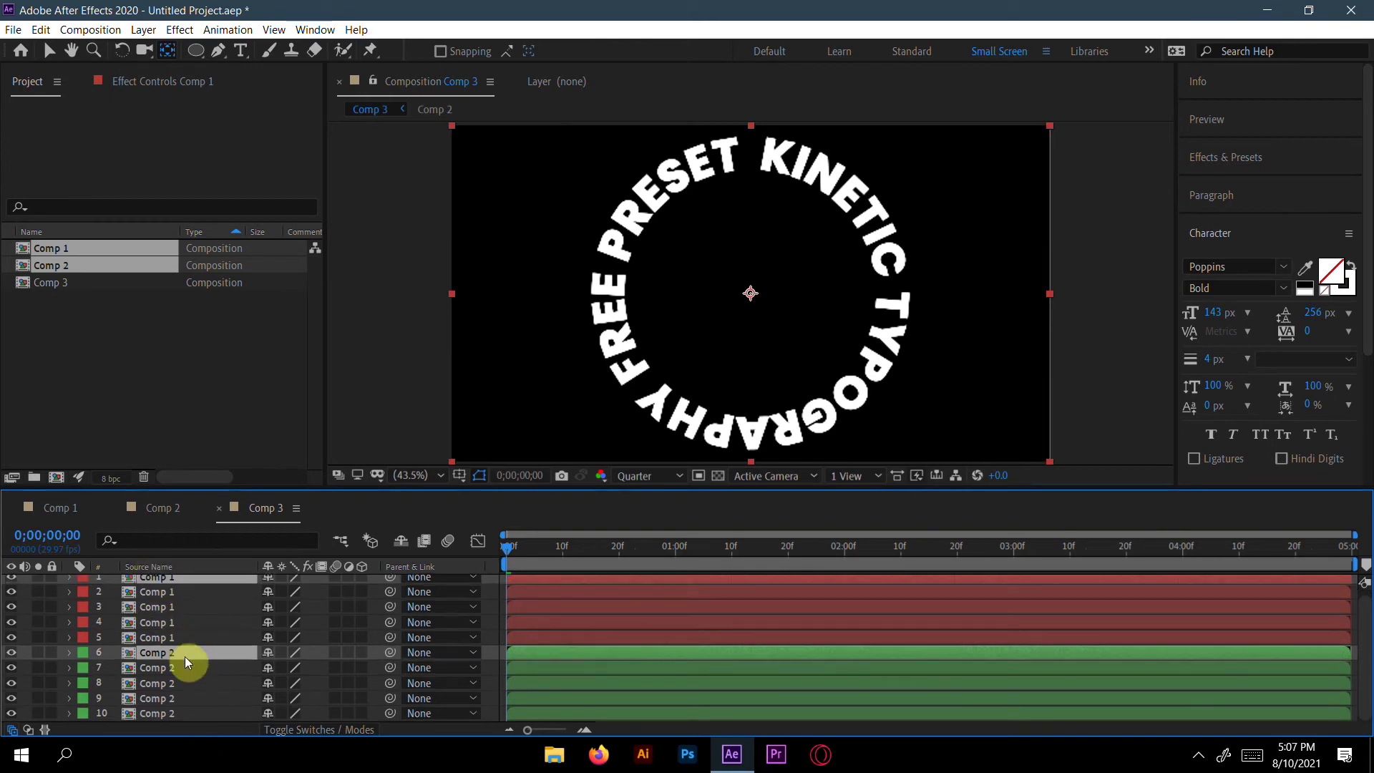
pyautogui.scroll(1, 201, 629)
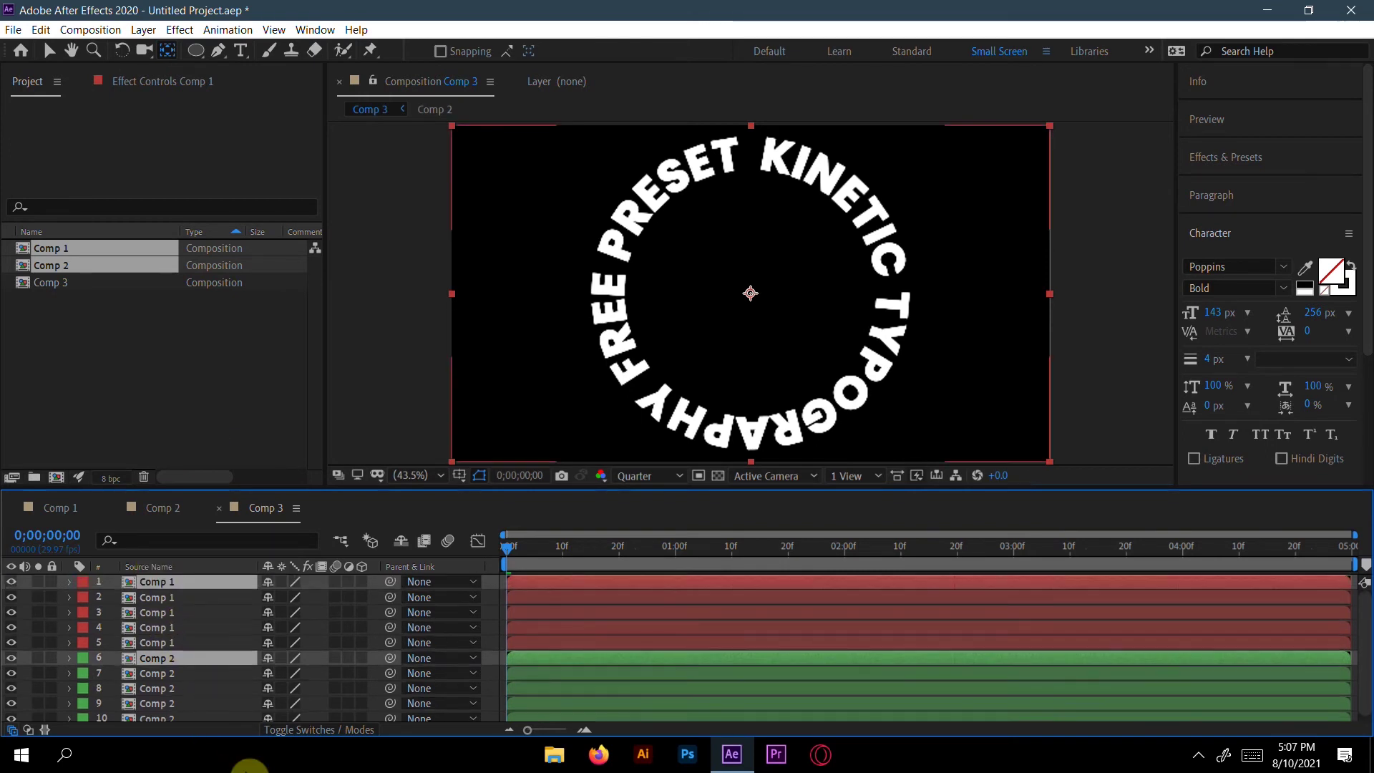
# Step: Reorder the layer stack so the Comp 1 and Comp 2 layers alternate, starting with Comp 1 as layer 1
pyautogui.click(172, 677)
pyautogui.click(134, 658)
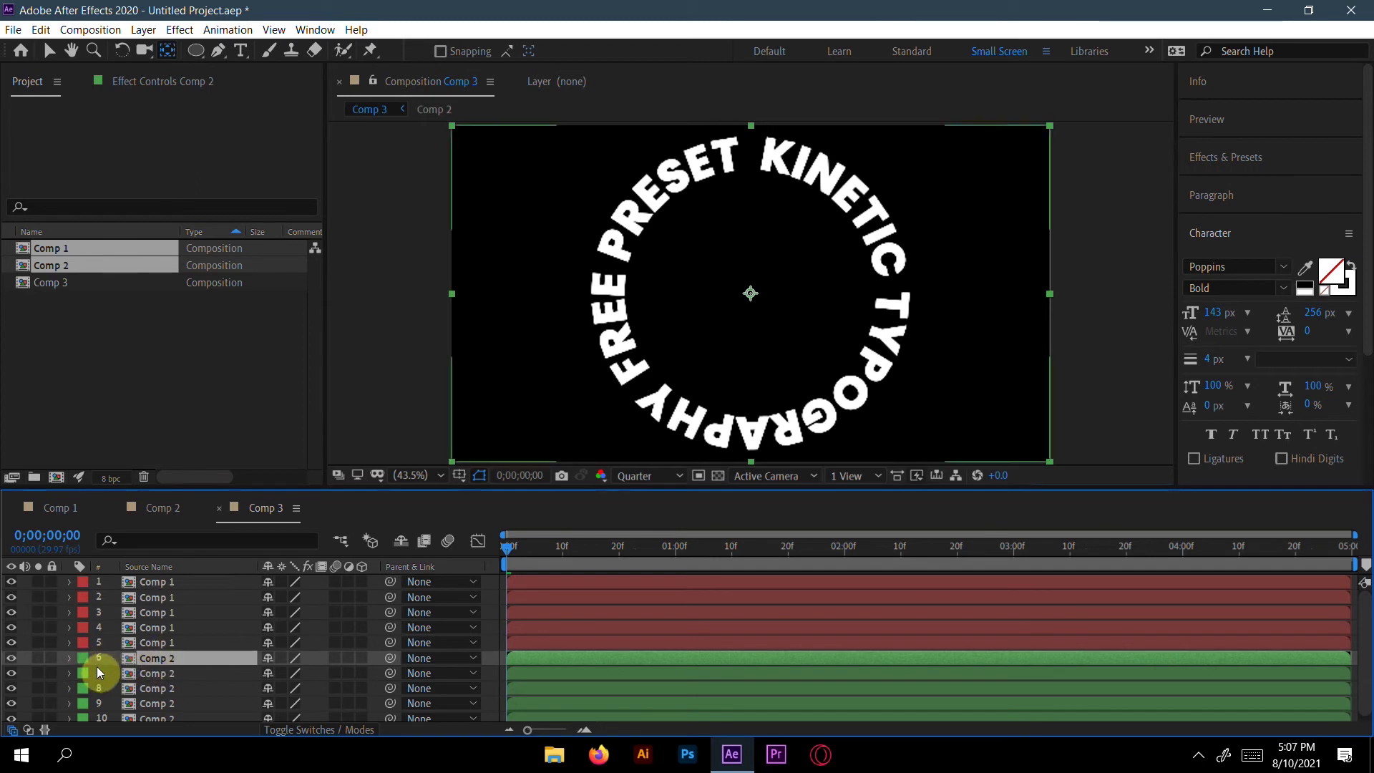
pyautogui.moveTo(169, 658); pyautogui.dragTo(170, 591)
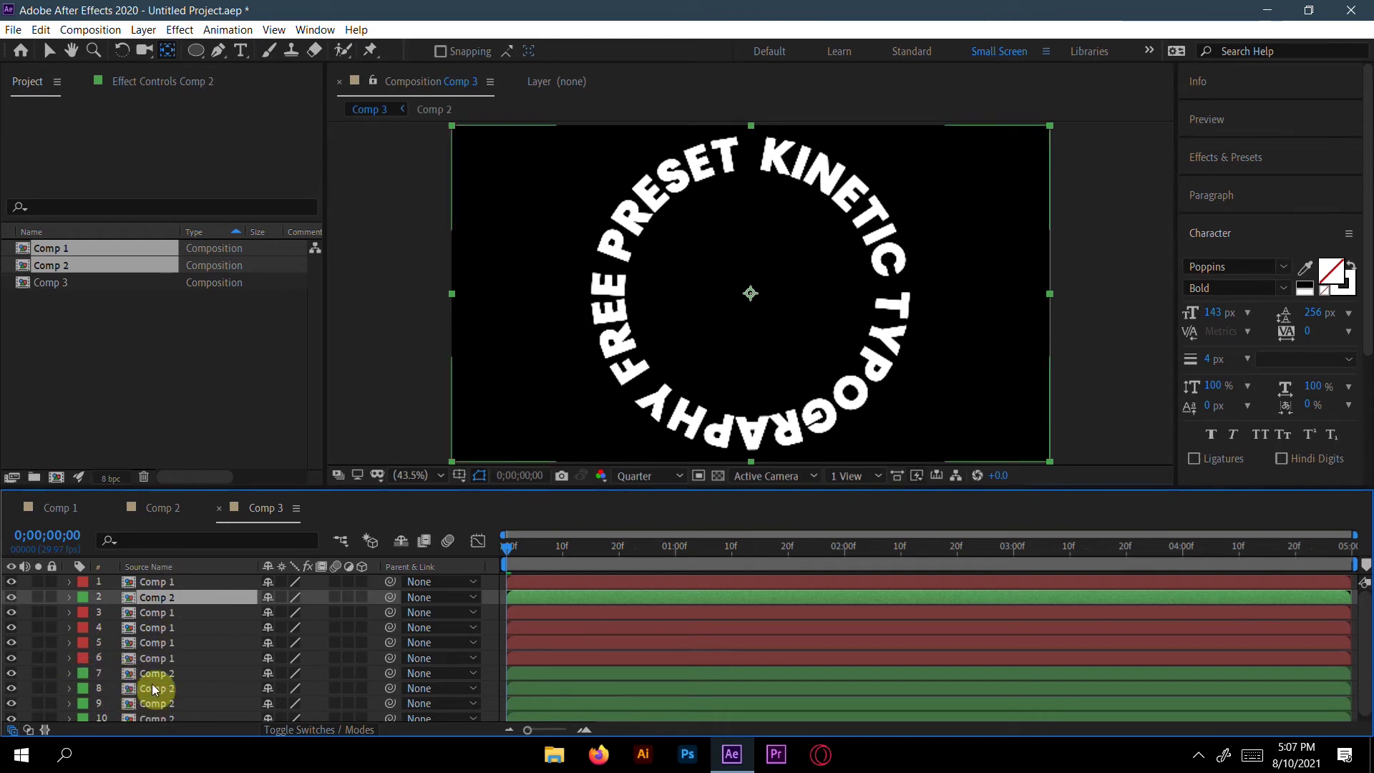
pyautogui.moveTo(153, 677); pyautogui.dragTo(162, 620)
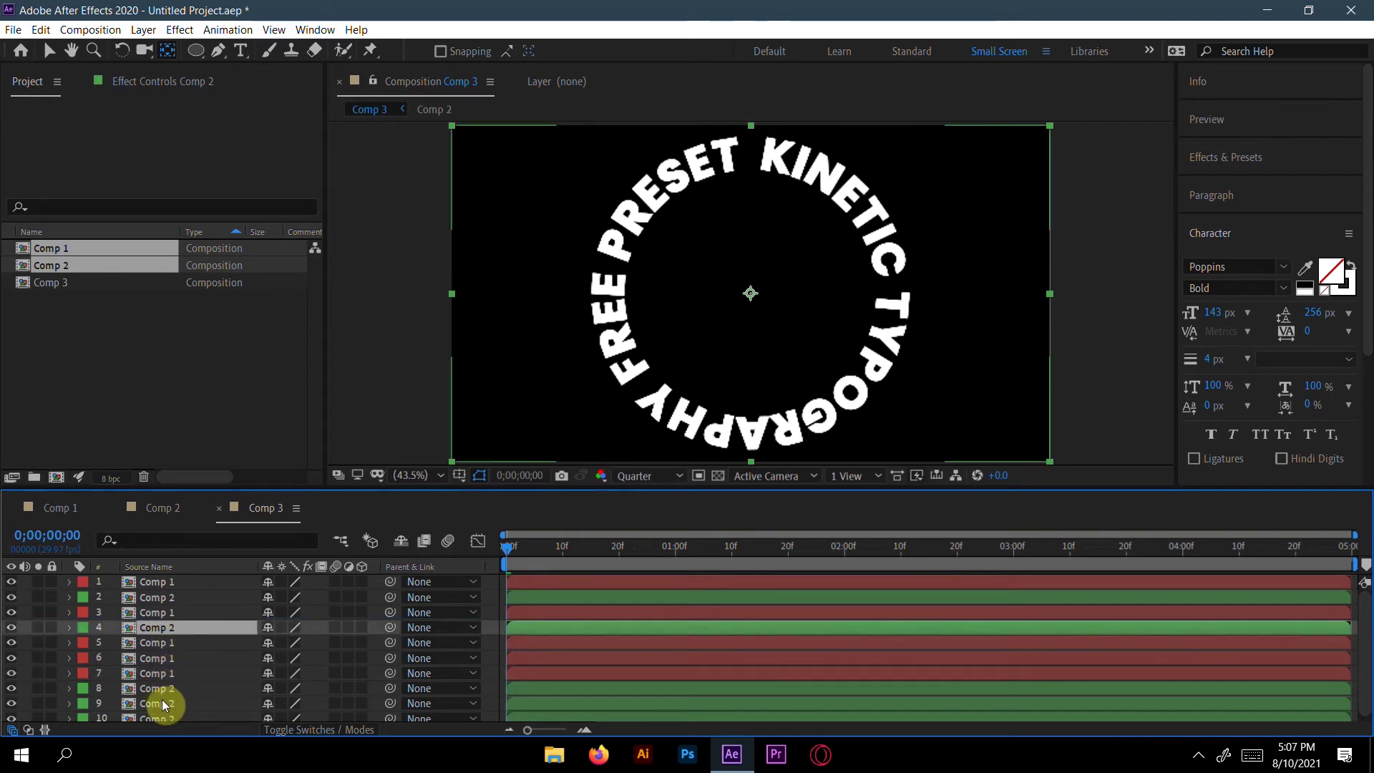
pyautogui.moveTo(163, 689); pyautogui.dragTo(161, 654)
pyautogui.moveTo(162, 704); pyautogui.dragTo(161, 681)
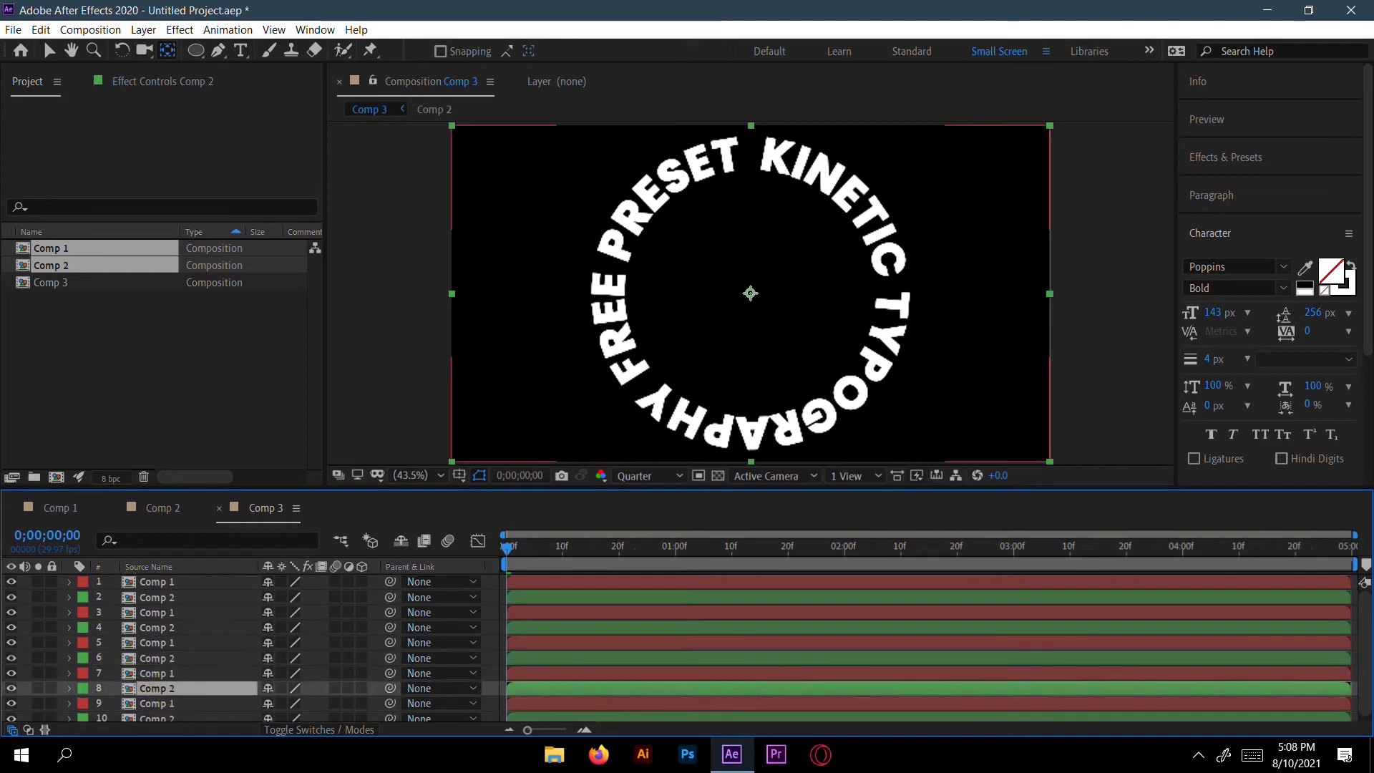
# Step: Select layers 2 to 10 and reveal their Scale property, leaving out the first Comp 1 layer
pyautogui.click(179, 581)
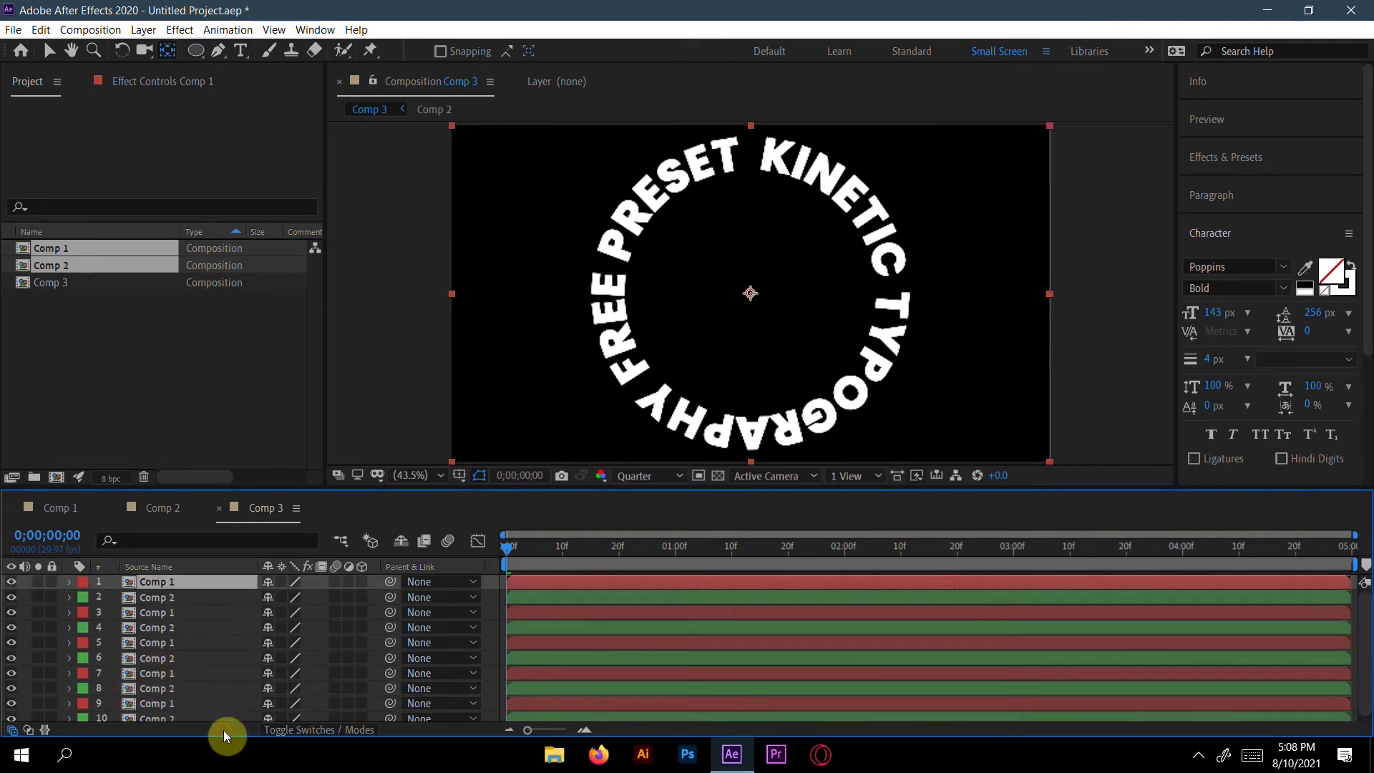
pyautogui.click(185, 596)
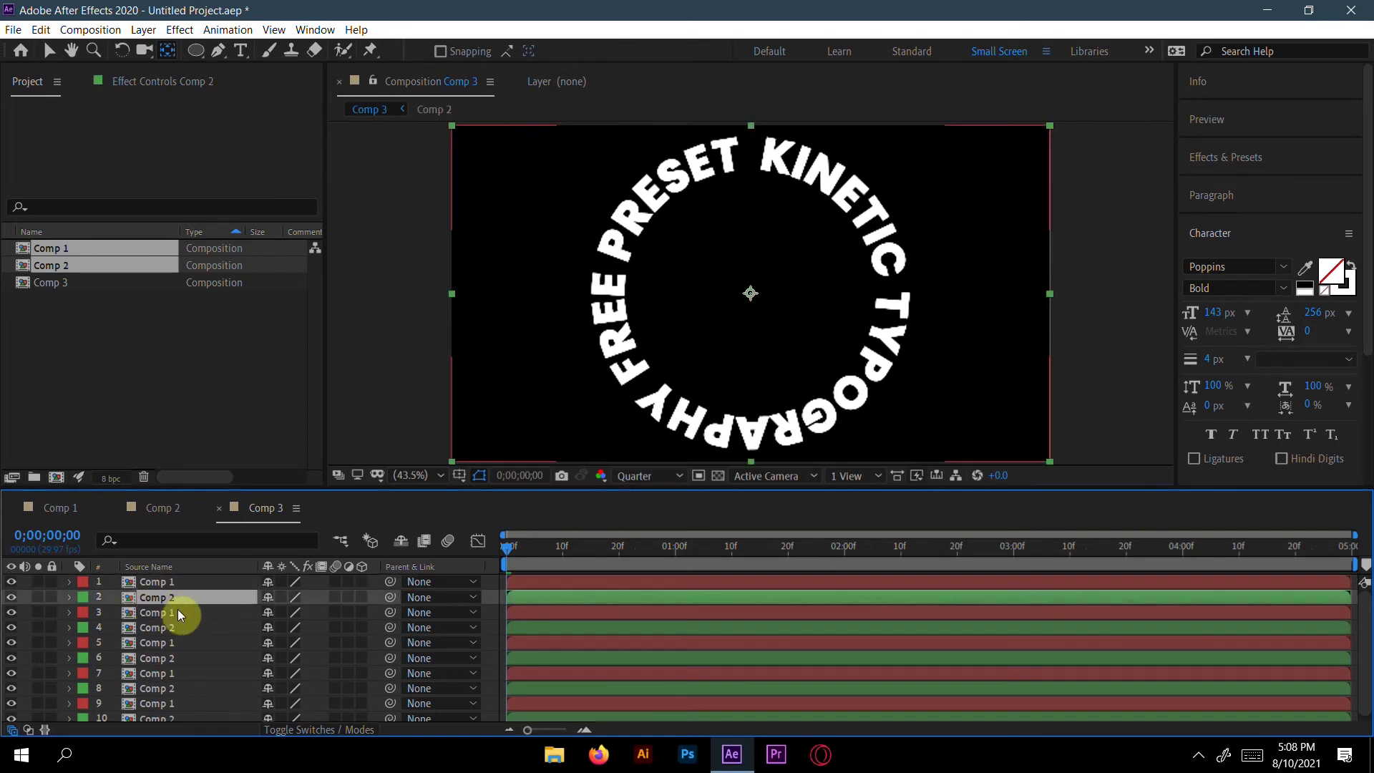
pyautogui.scroll(-1, 193, 625)
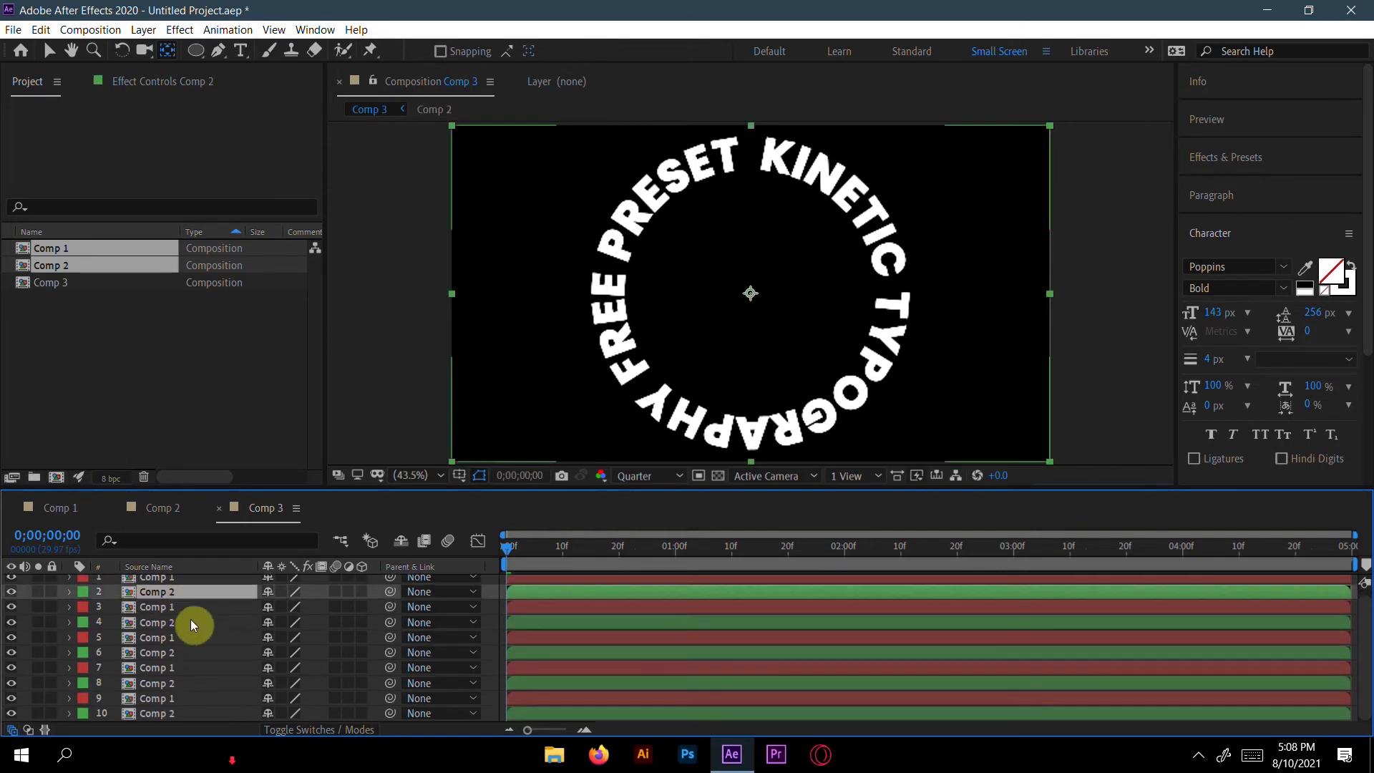
pyautogui.keyDown('shift'); pyautogui.click(153, 714); pyautogui.keyUp('shift')
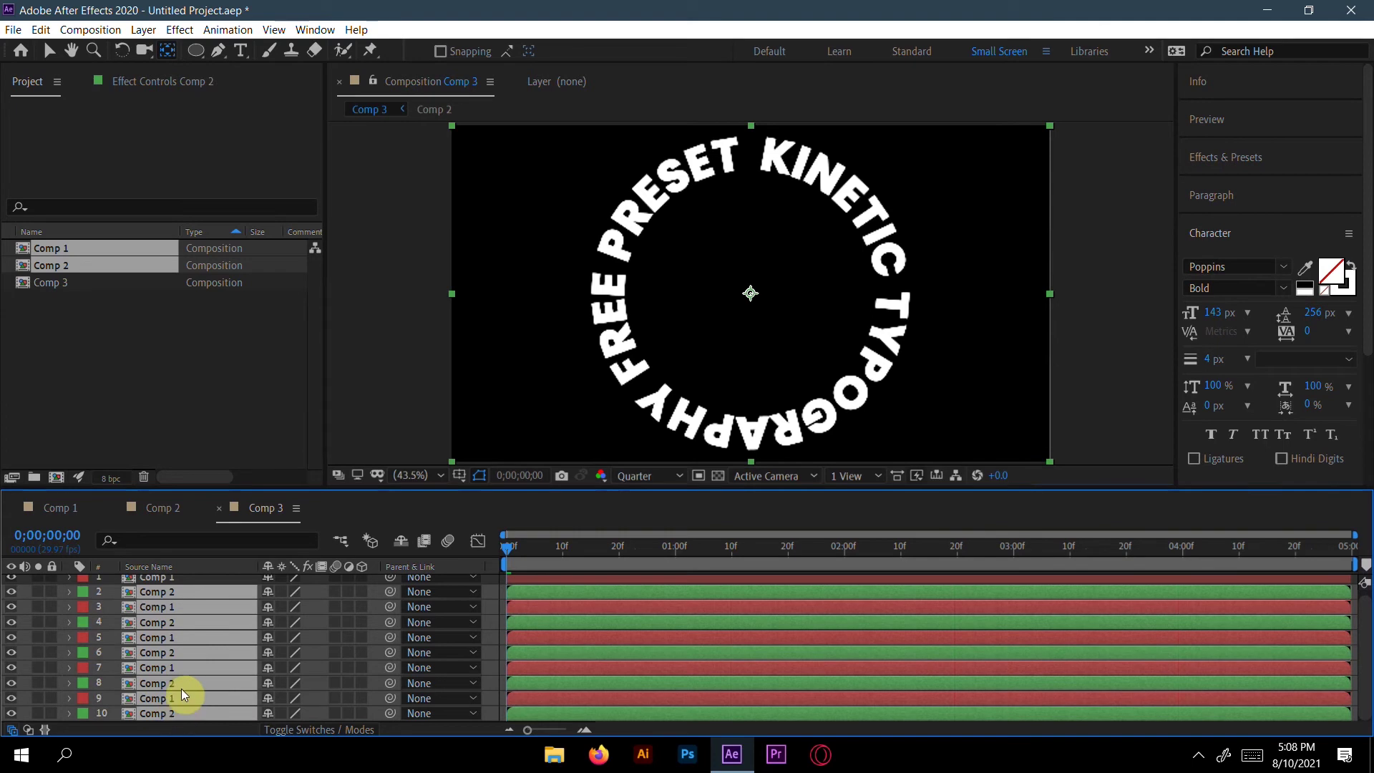
pyautogui.press('s')
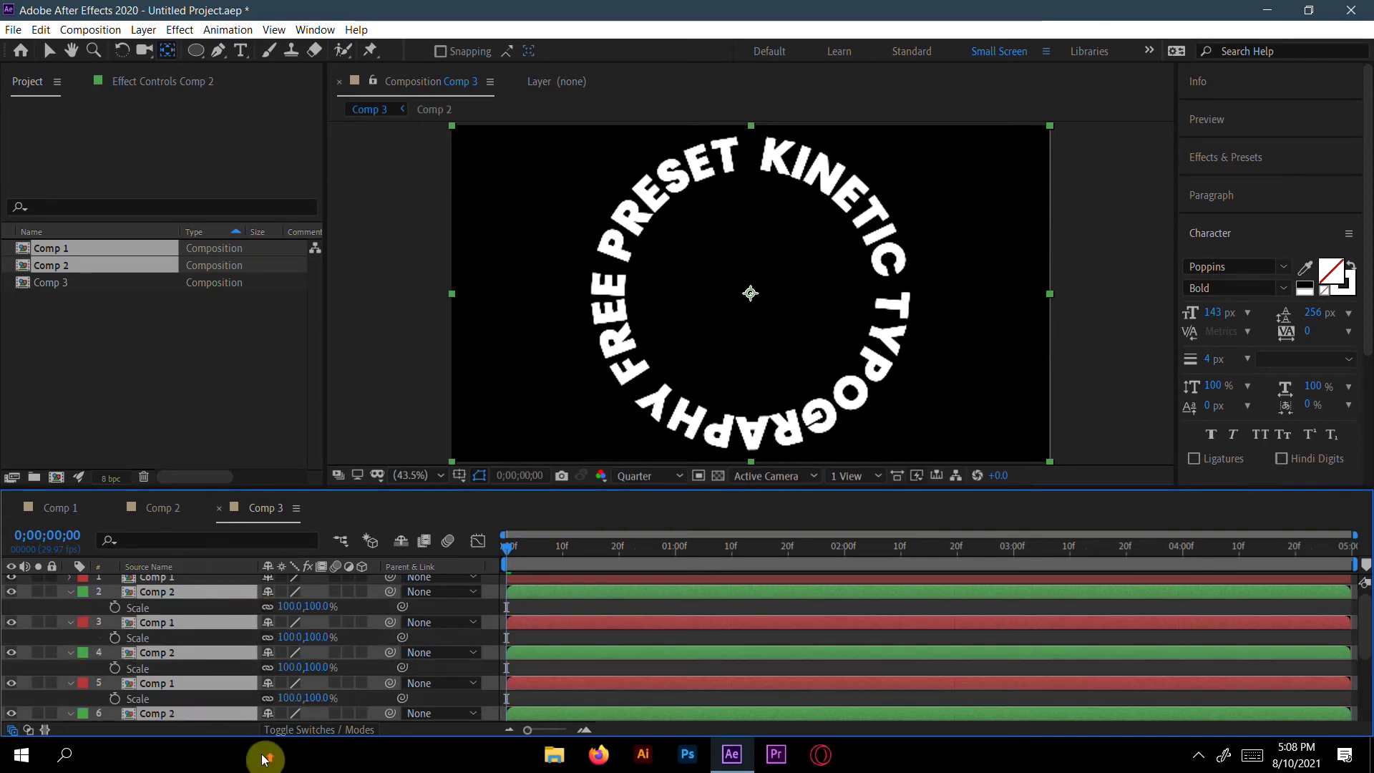
pyautogui.scroll(1, 209, 603)
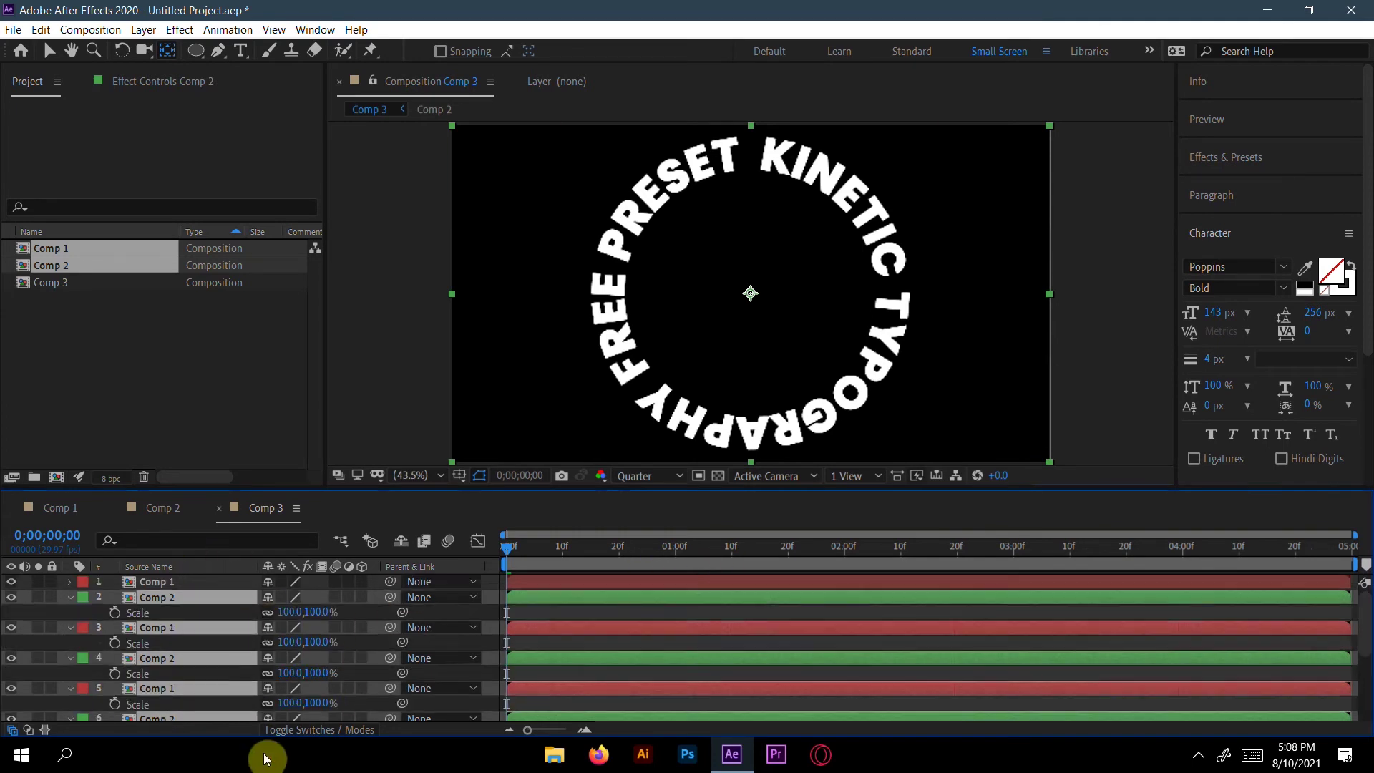
# Step: Scale the Comp 2 layer in row 2 to 75% so its outlined ring fits inside the solid one
pyautogui.click(191, 581)
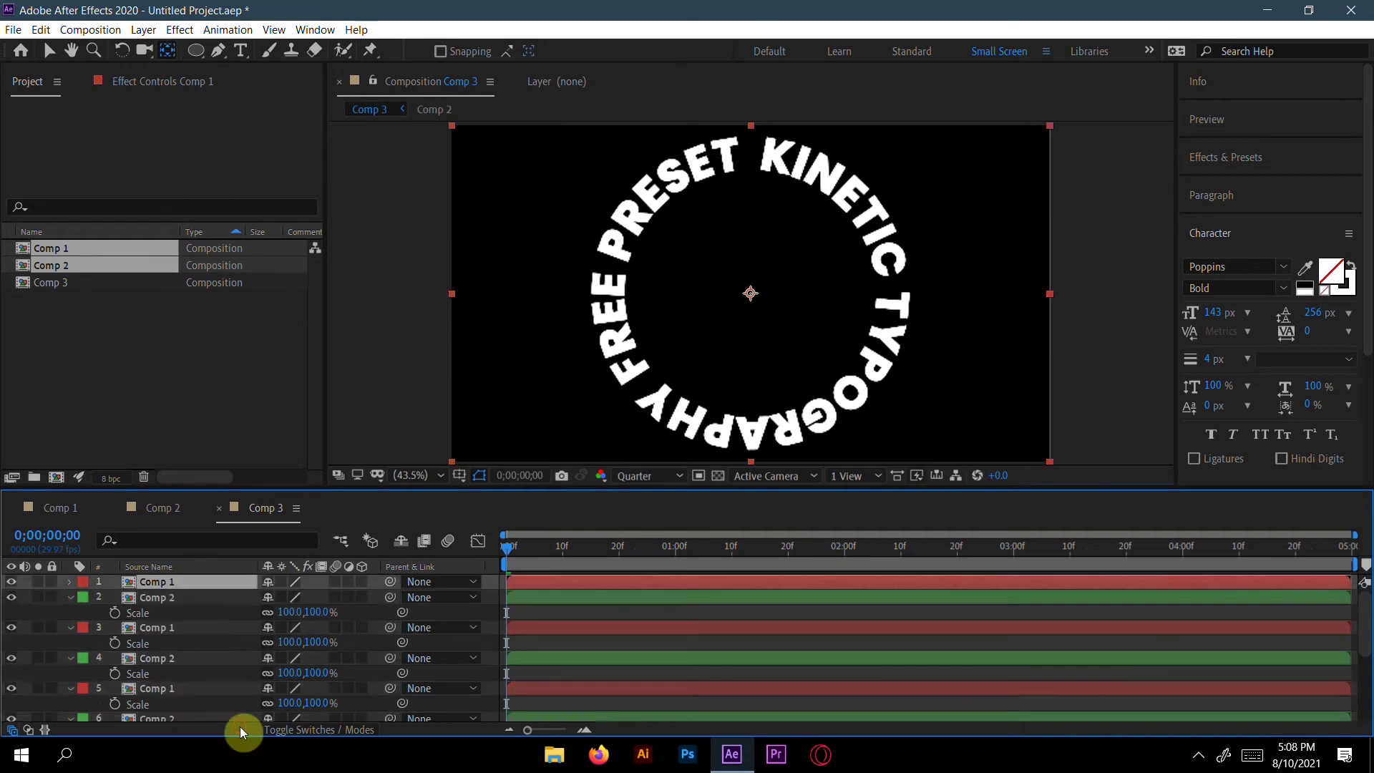
pyautogui.click(173, 601)
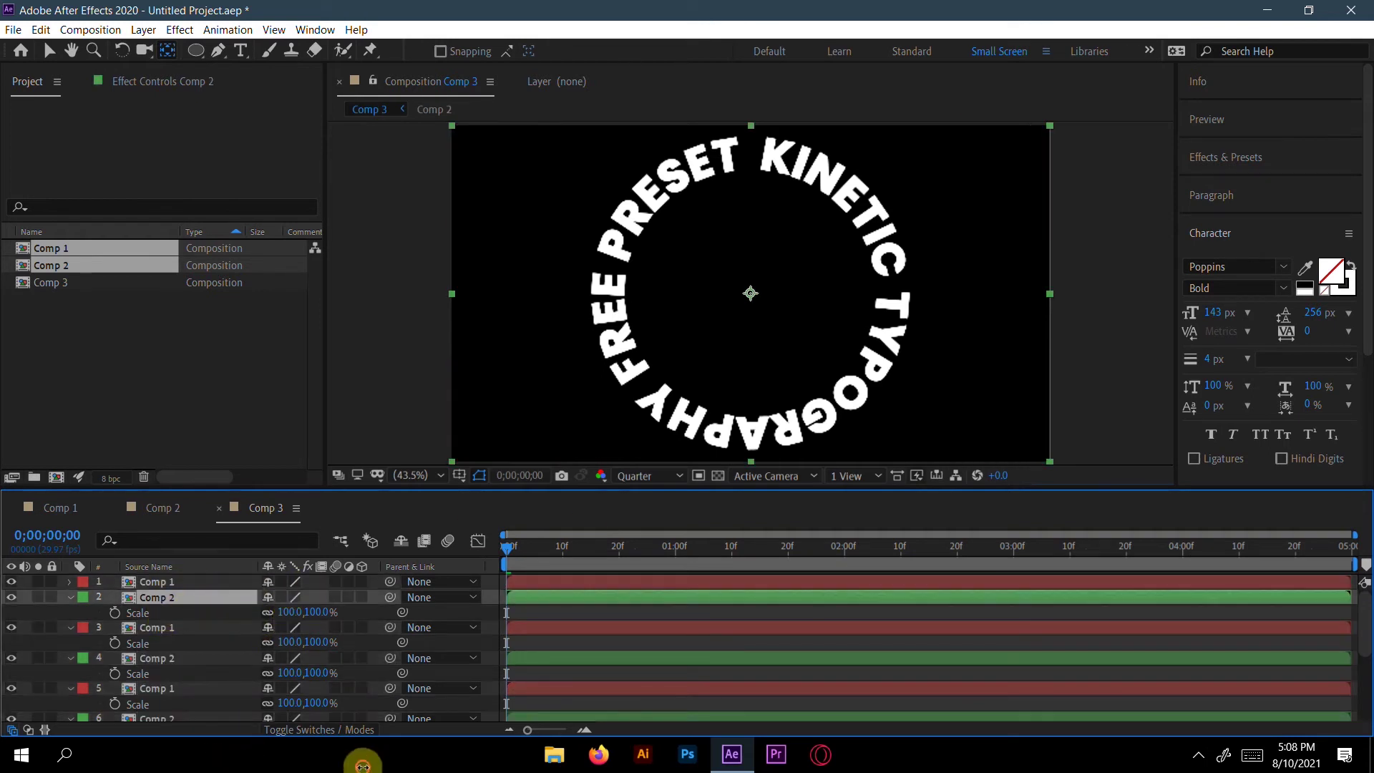
pyautogui.moveTo(286, 612); pyautogui.dragTo(279, 625)
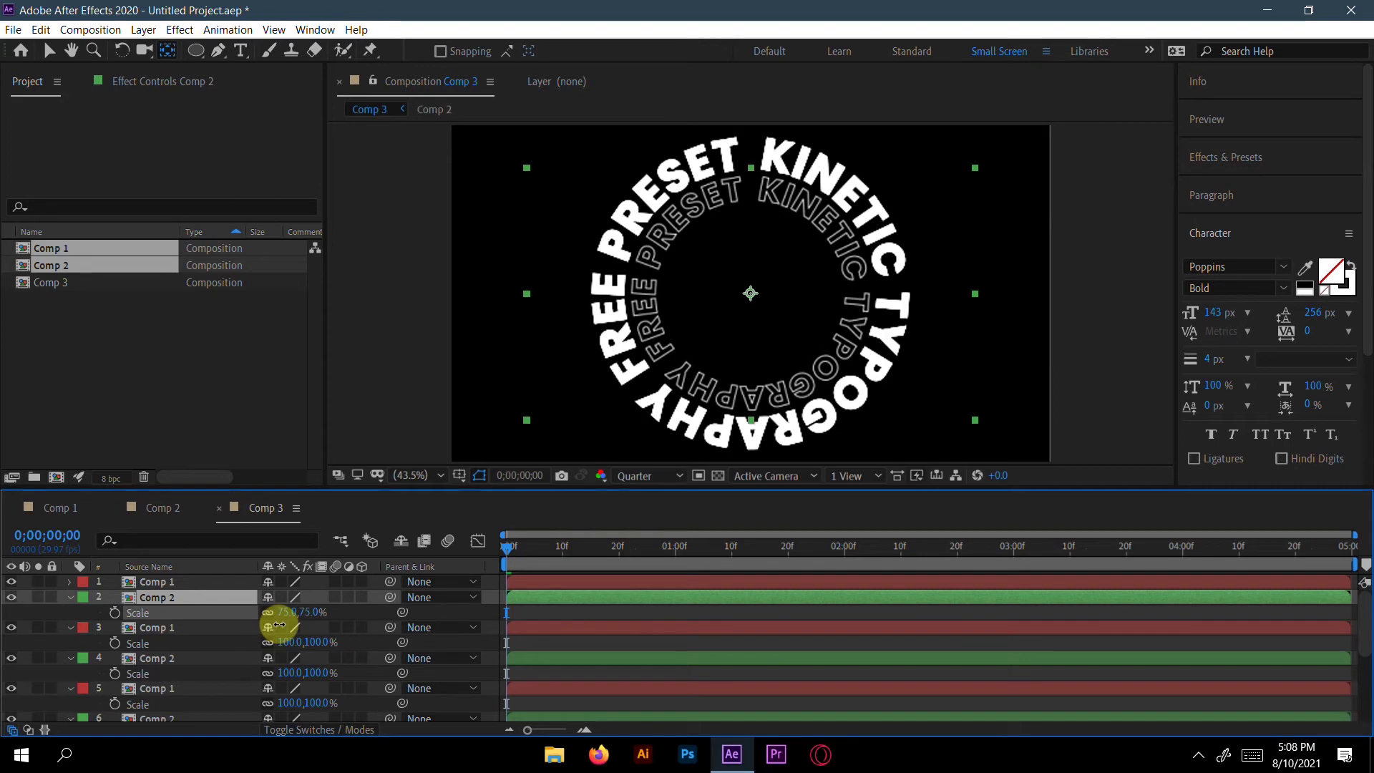
# Step: Scale the Comp 2 layer in row 2 to 71% and the Comp 1 layer in row 3 to 50%
pyautogui.moveTo(279, 625); pyautogui.dragTo(276, 625)
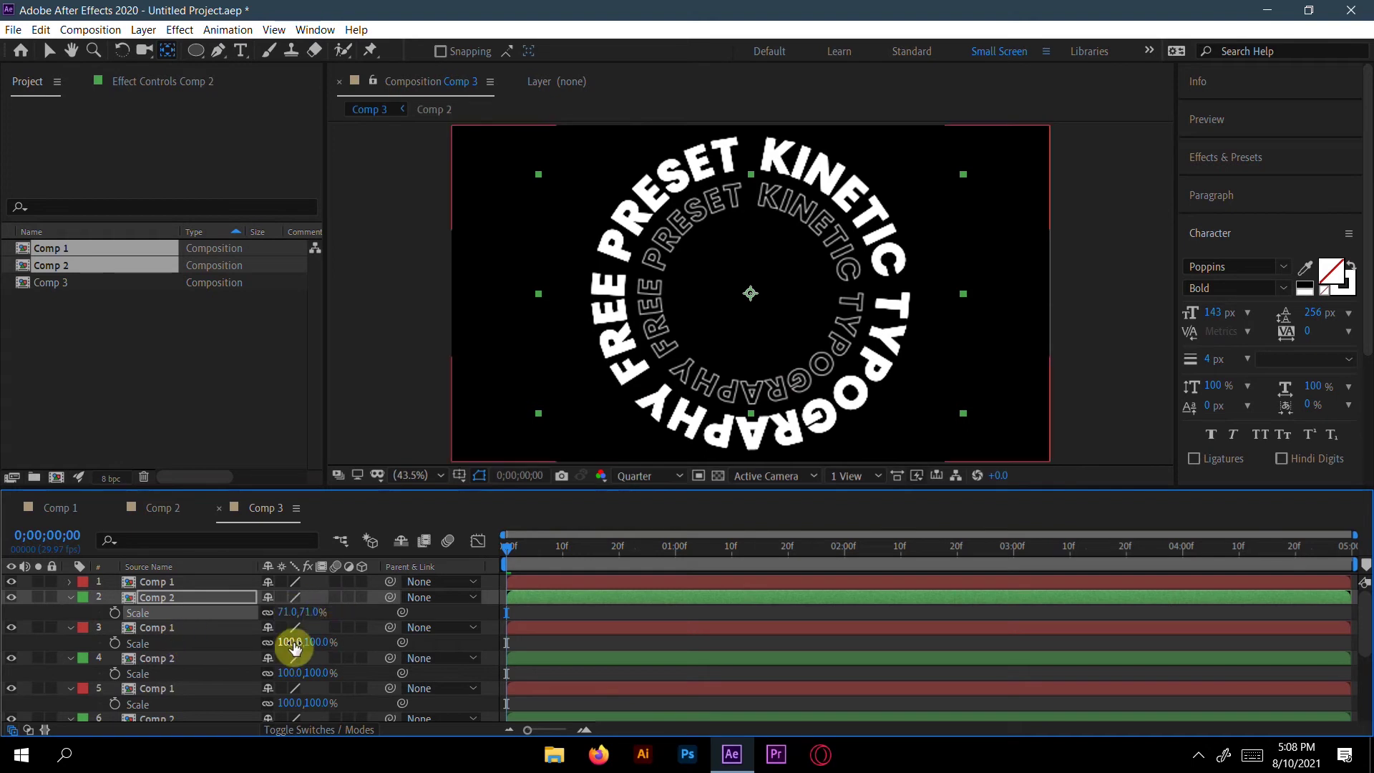
pyautogui.moveTo(284, 644); pyautogui.dragTo(249, 648)
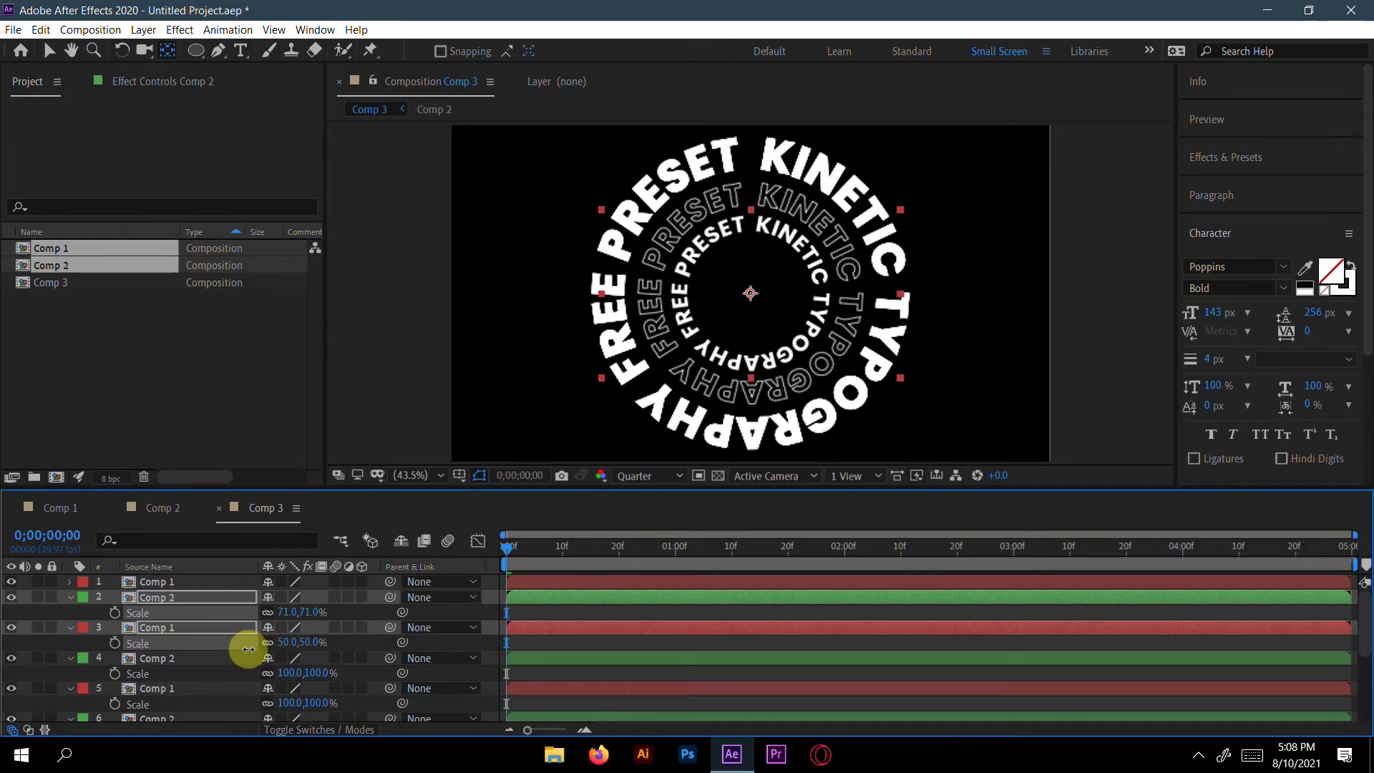
# Step: Scale the Comp 2 layer in row 4 to 32% and the Comp 1 layer in row 5 to 18%
pyautogui.moveTo(249, 649); pyautogui.dragTo(233, 679)
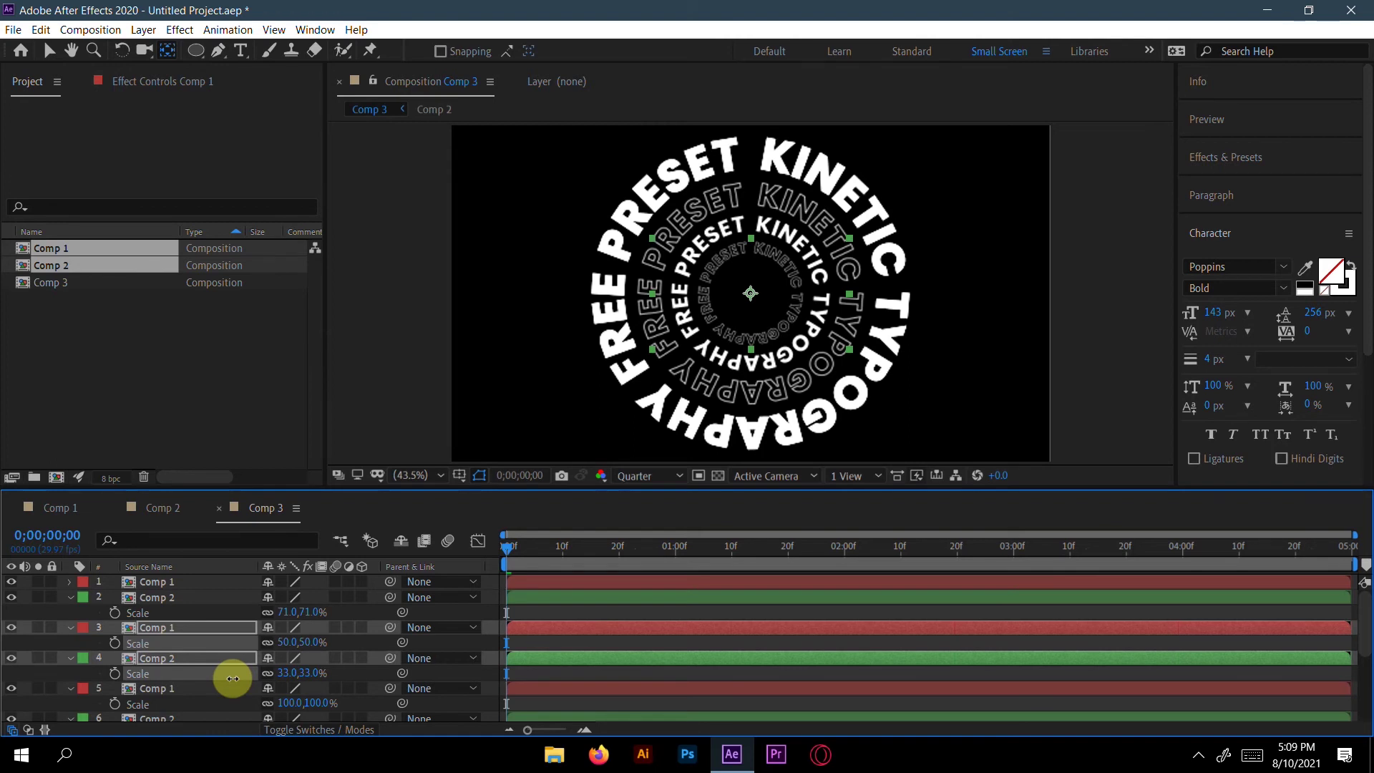
pyautogui.moveTo(233, 679); pyautogui.dragTo(227, 676)
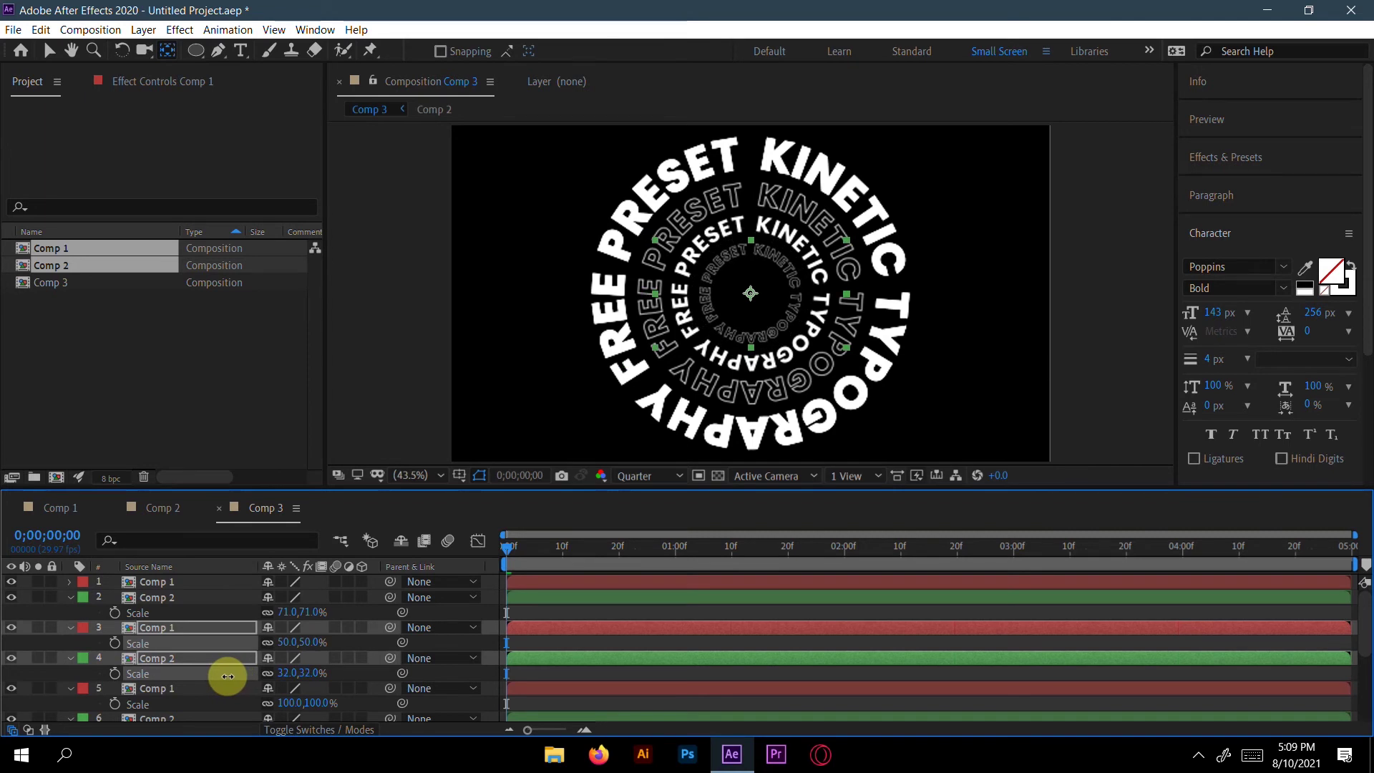
pyautogui.click(228, 676)
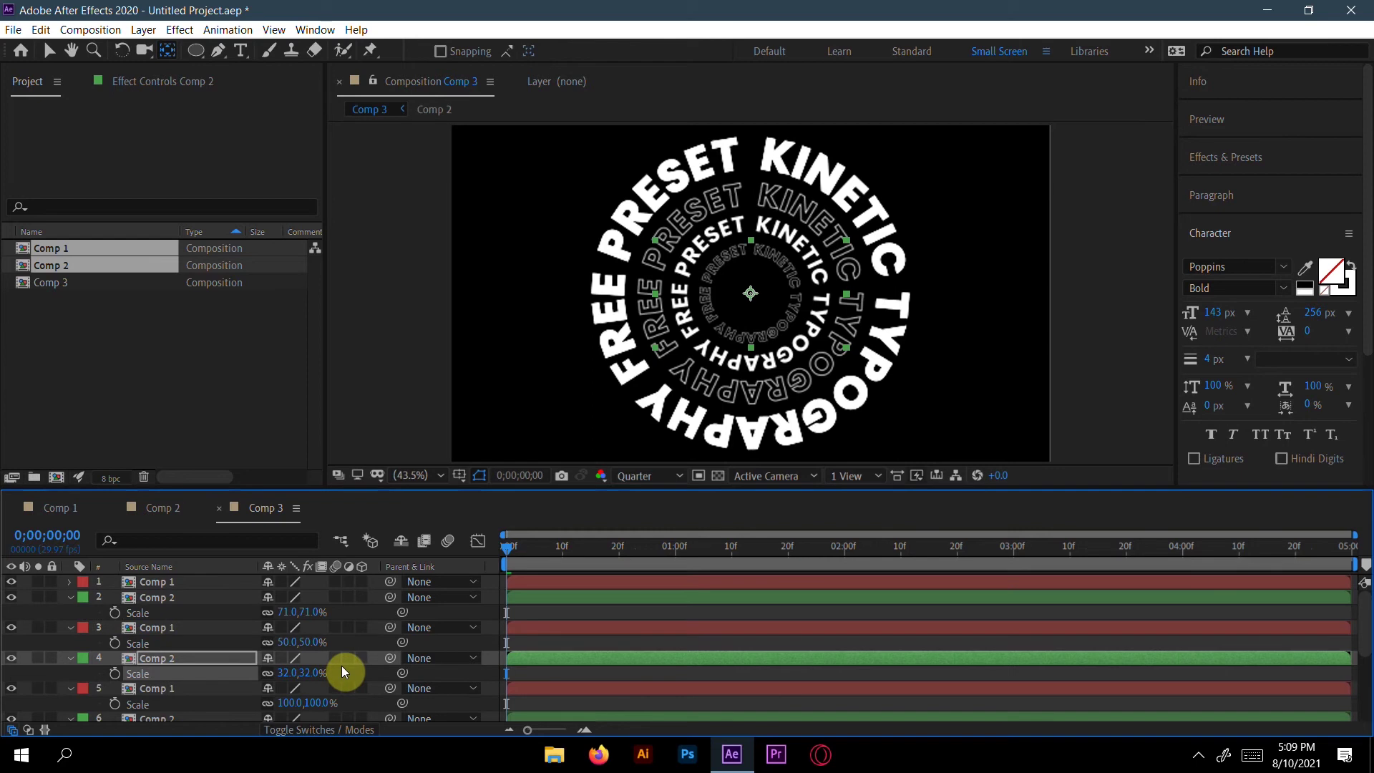
pyautogui.moveTo(289, 711); pyautogui.dragTo(220, 710)
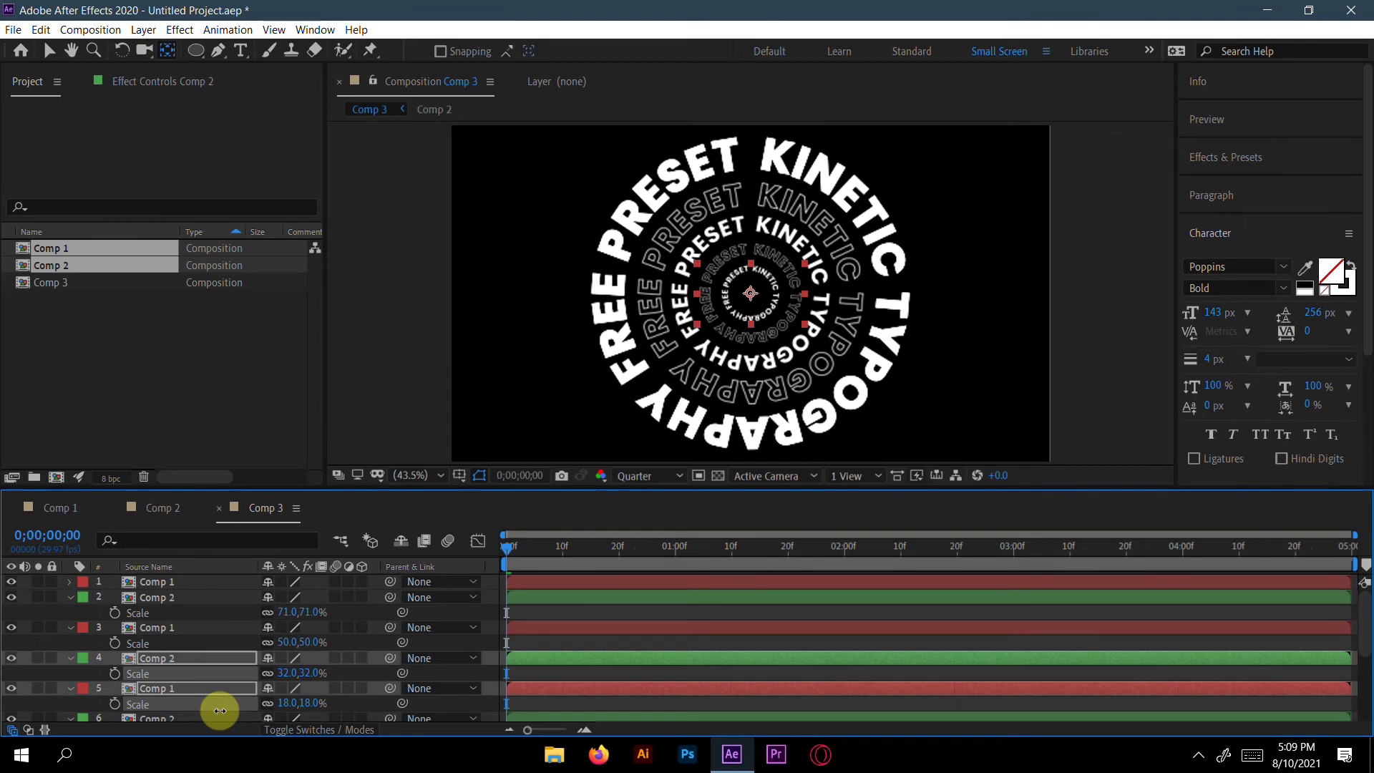
pyautogui.click(255, 687)
pyautogui.scroll(-3, 267, 669)
pyautogui.scroll(3, 269, 664)
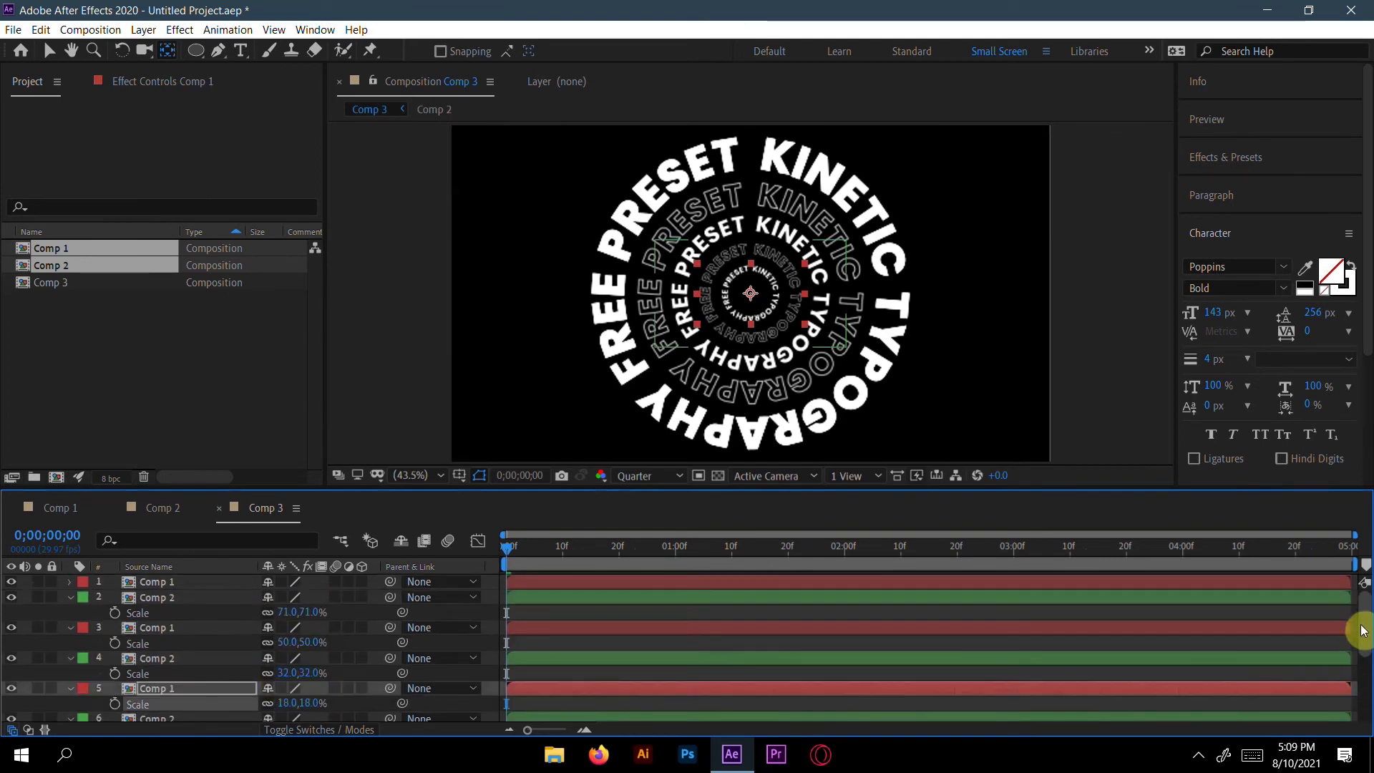
# Step: Scale the Comp 2 layer in row 6 to 9% and the Comp 1 layer in row 7 to 3%
pyautogui.scroll(-5, 1365, 647)
pyautogui.scroll(-1, 1363, 683)
pyautogui.moveTo(291, 613)
pyautogui.mouseDown()
pyautogui.moveTo(227, 628)
pyautogui.moveTo(283, 631)
pyautogui.mouseUp()
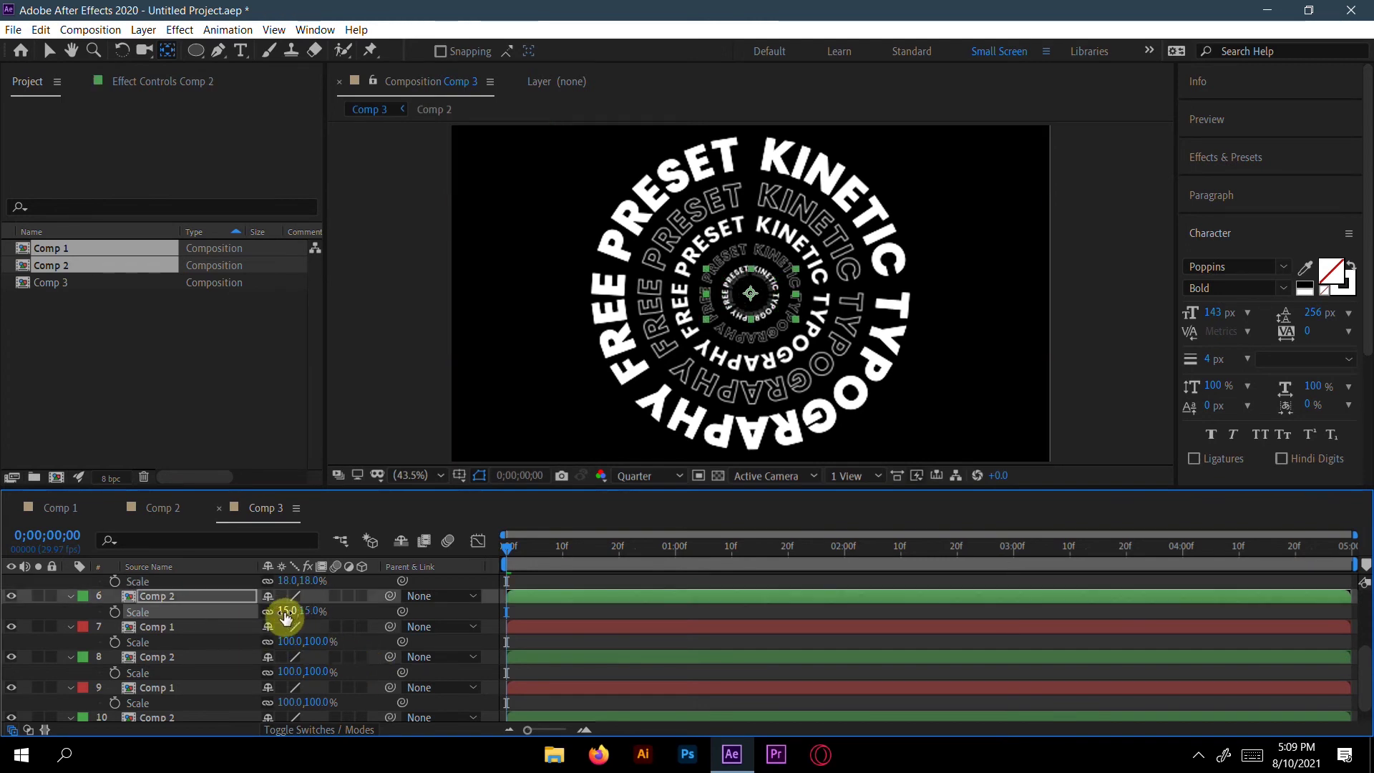
pyautogui.moveTo(279, 612); pyautogui.dragTo(282, 612)
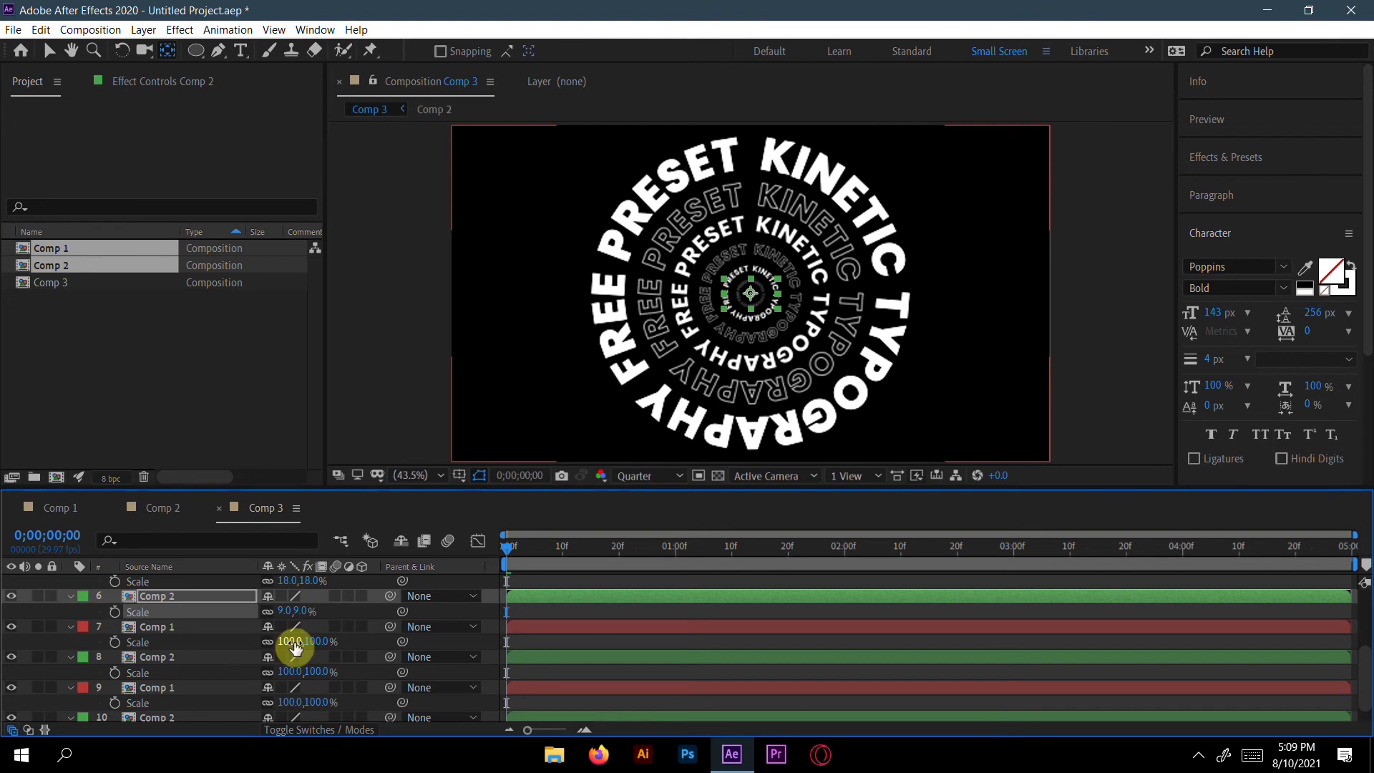
pyautogui.moveTo(282, 646); pyautogui.dragTo(219, 663)
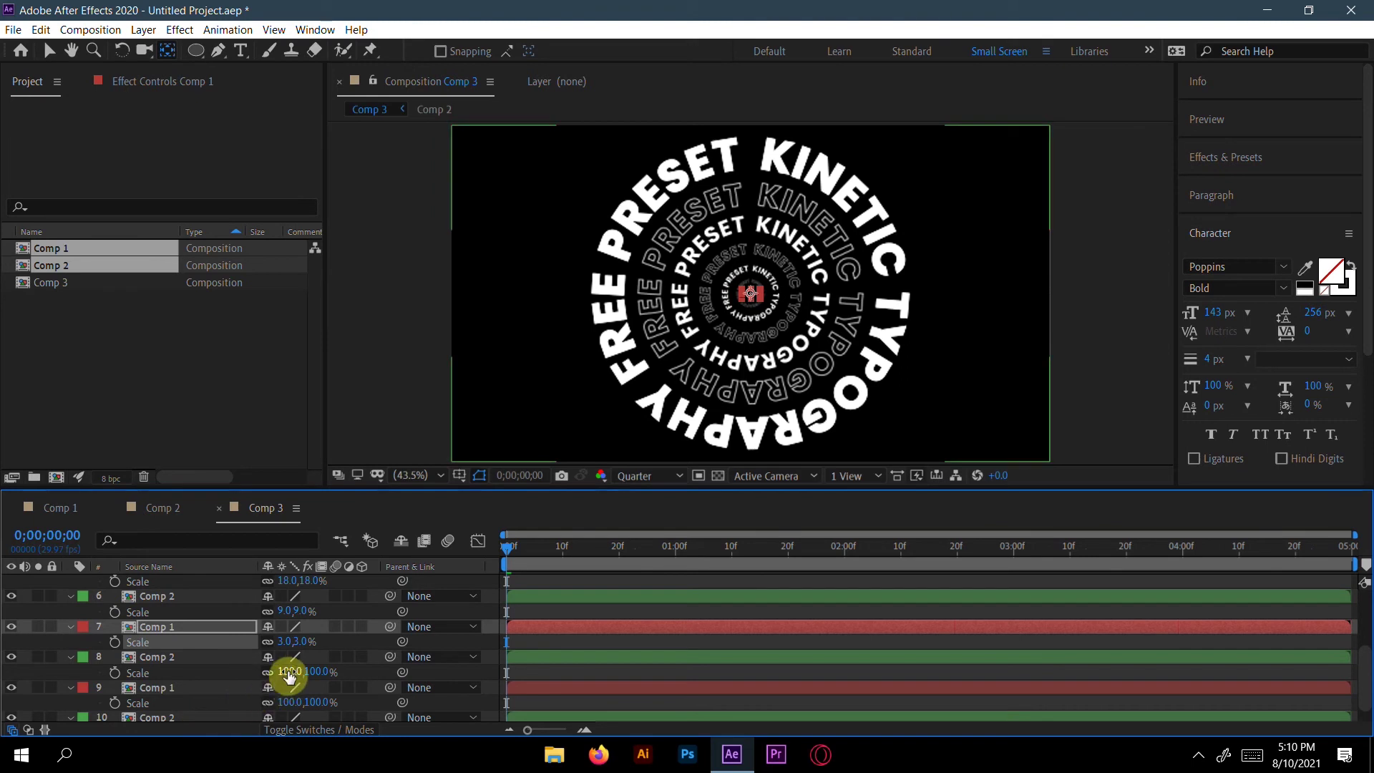
# Step: Enlarge the layers in rows 8, 9 and 10 to 139%, 191% and 257% to form the outer rings
pyautogui.moveTo(289, 675); pyautogui.dragTo(363, 695)
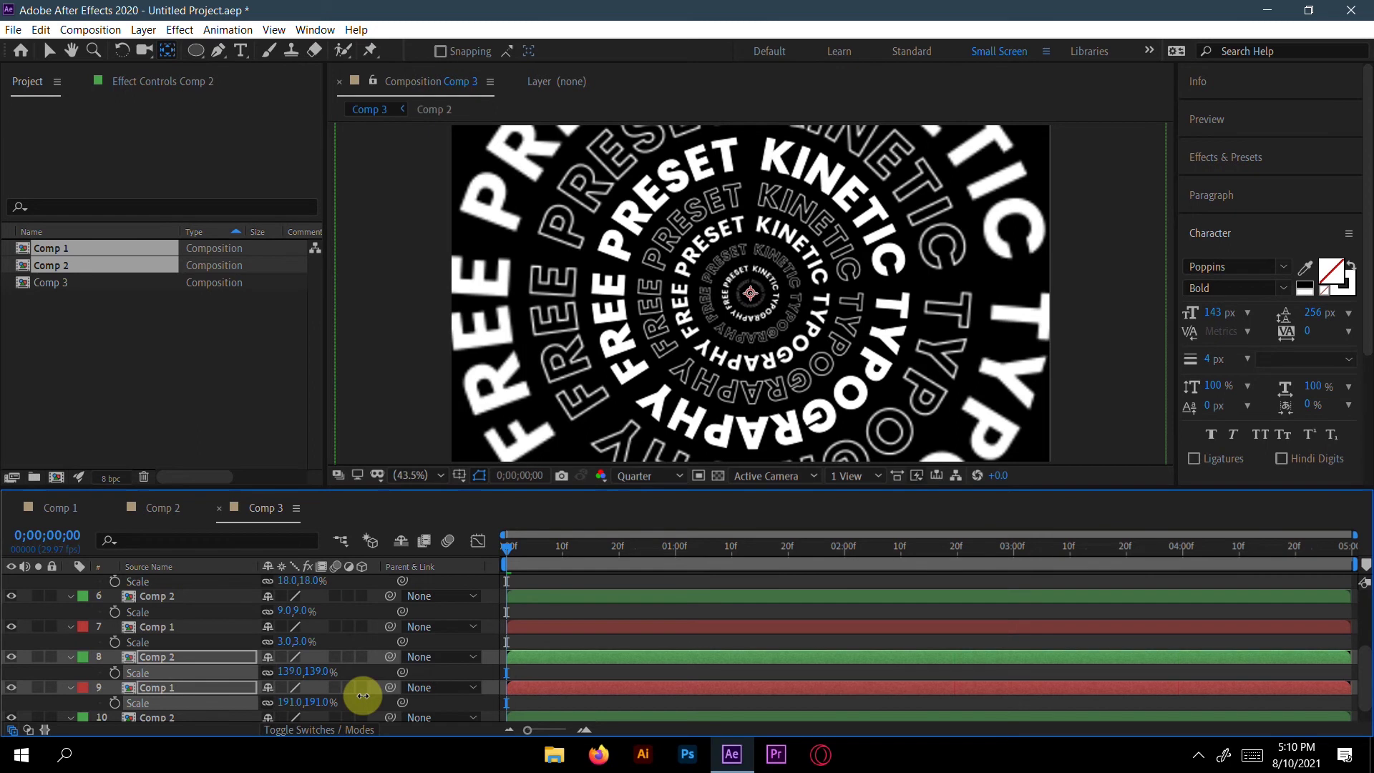
pyautogui.moveTo(363, 696); pyautogui.dragTo(363, 696)
pyautogui.scroll(-1, 314, 712)
pyautogui.moveTo(286, 715); pyautogui.dragTo(424, 710)
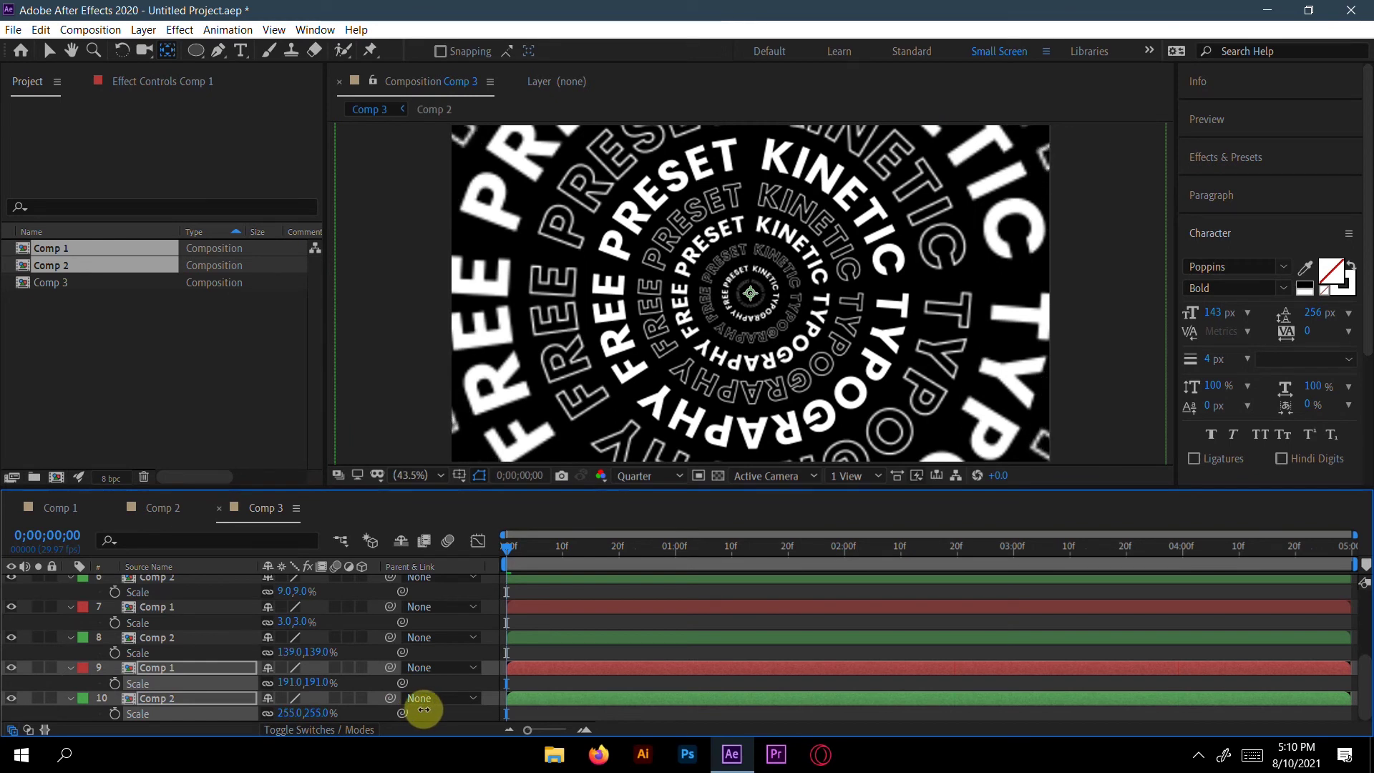
pyautogui.moveTo(424, 709); pyautogui.dragTo(423, 707)
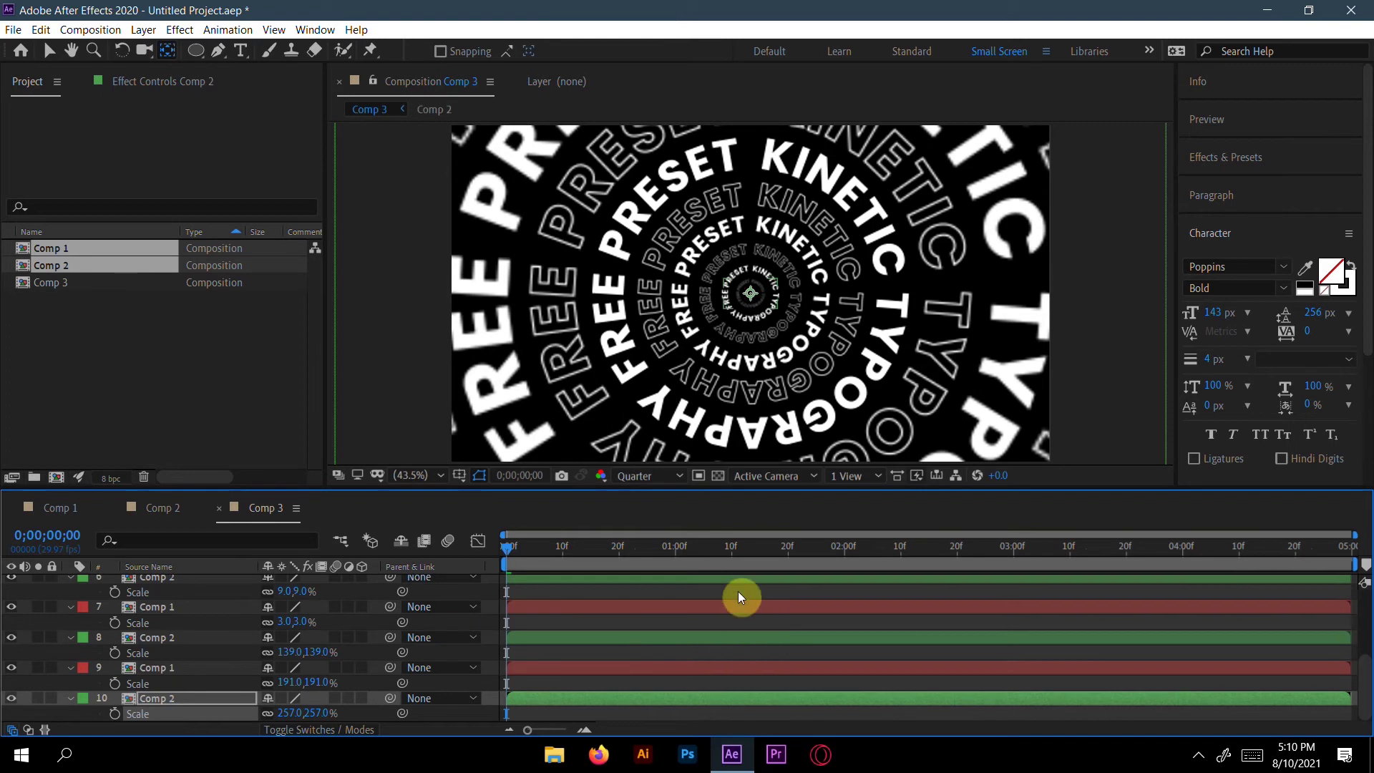
pyautogui.scroll(5, 751, 587)
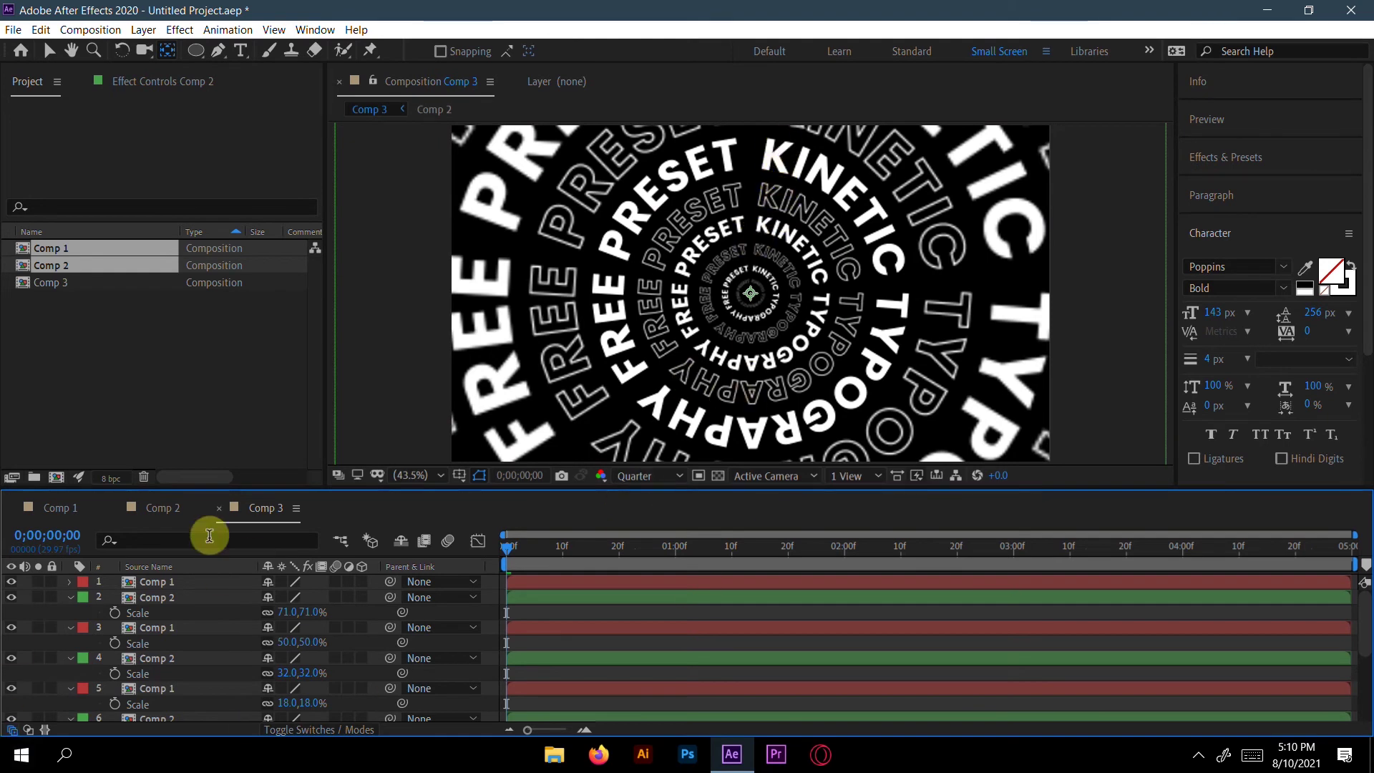
# Step: Set the font size of the solid text in Comp 1 to 145 px
pyautogui.click(54, 505)
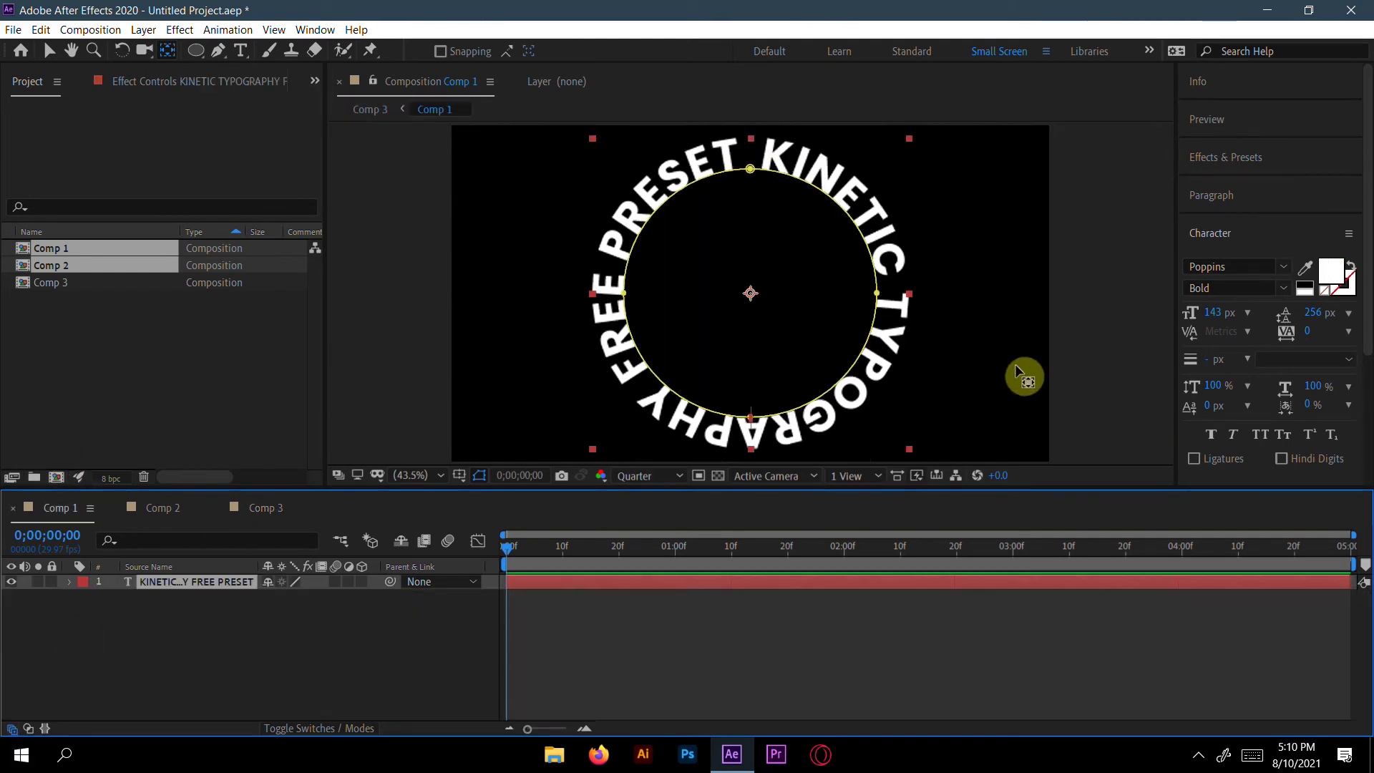
pyautogui.click(1218, 312)
pyautogui.write('148')
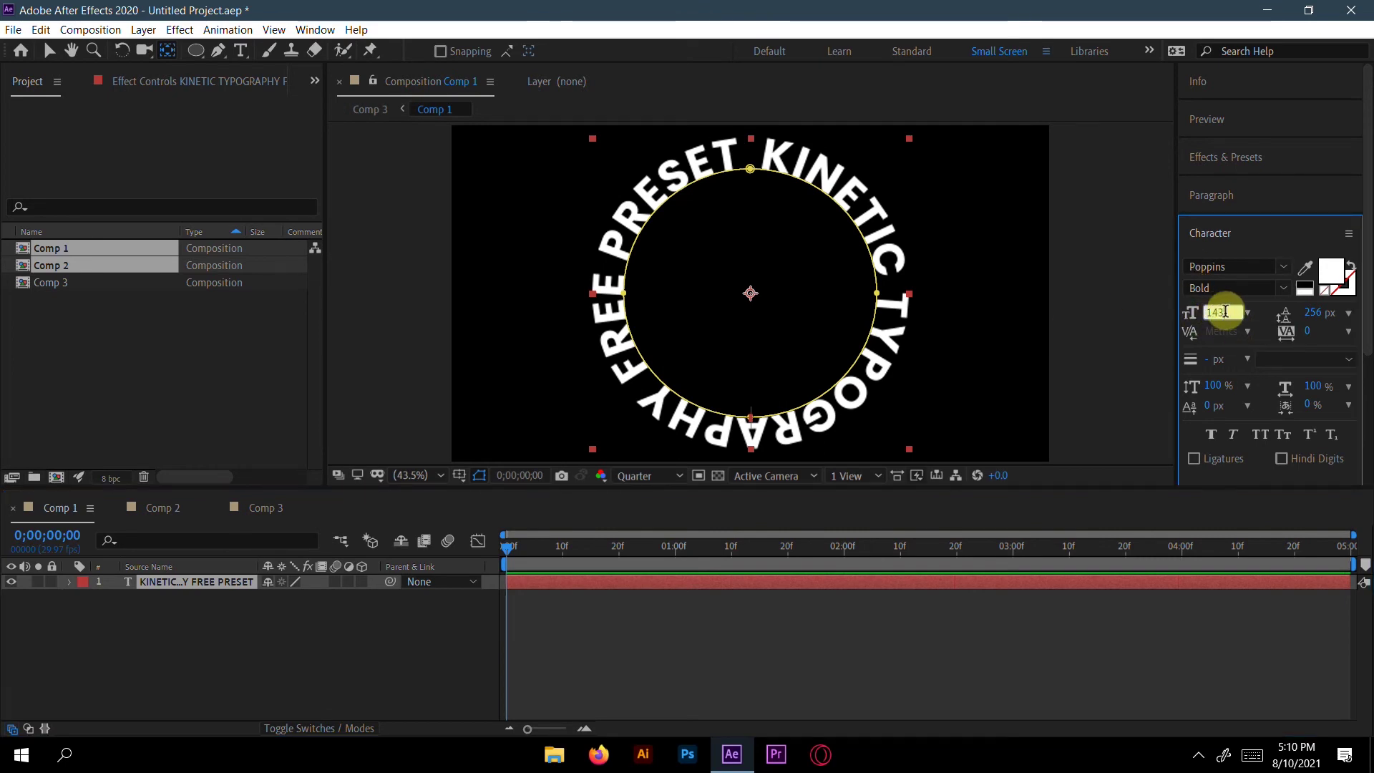
pyautogui.press('Up')
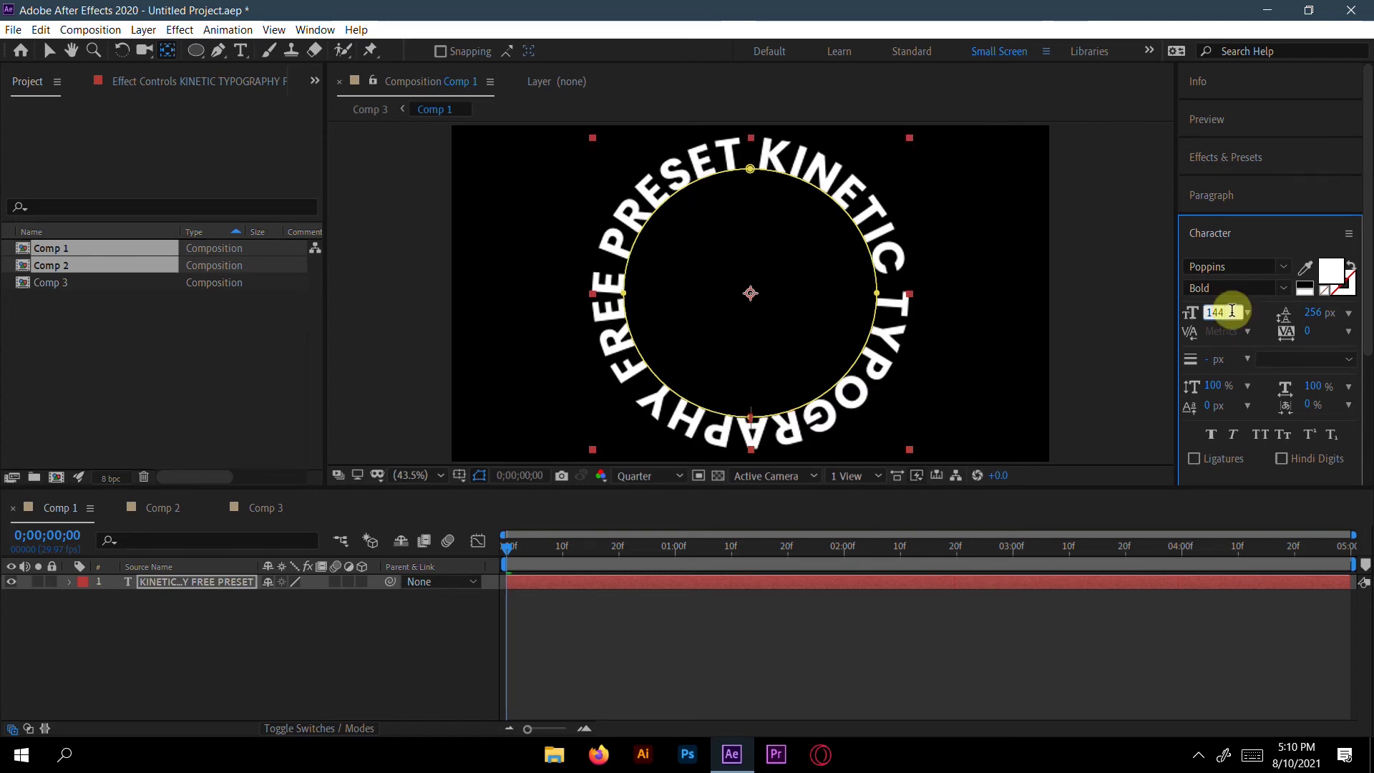
pyautogui.press('Up')
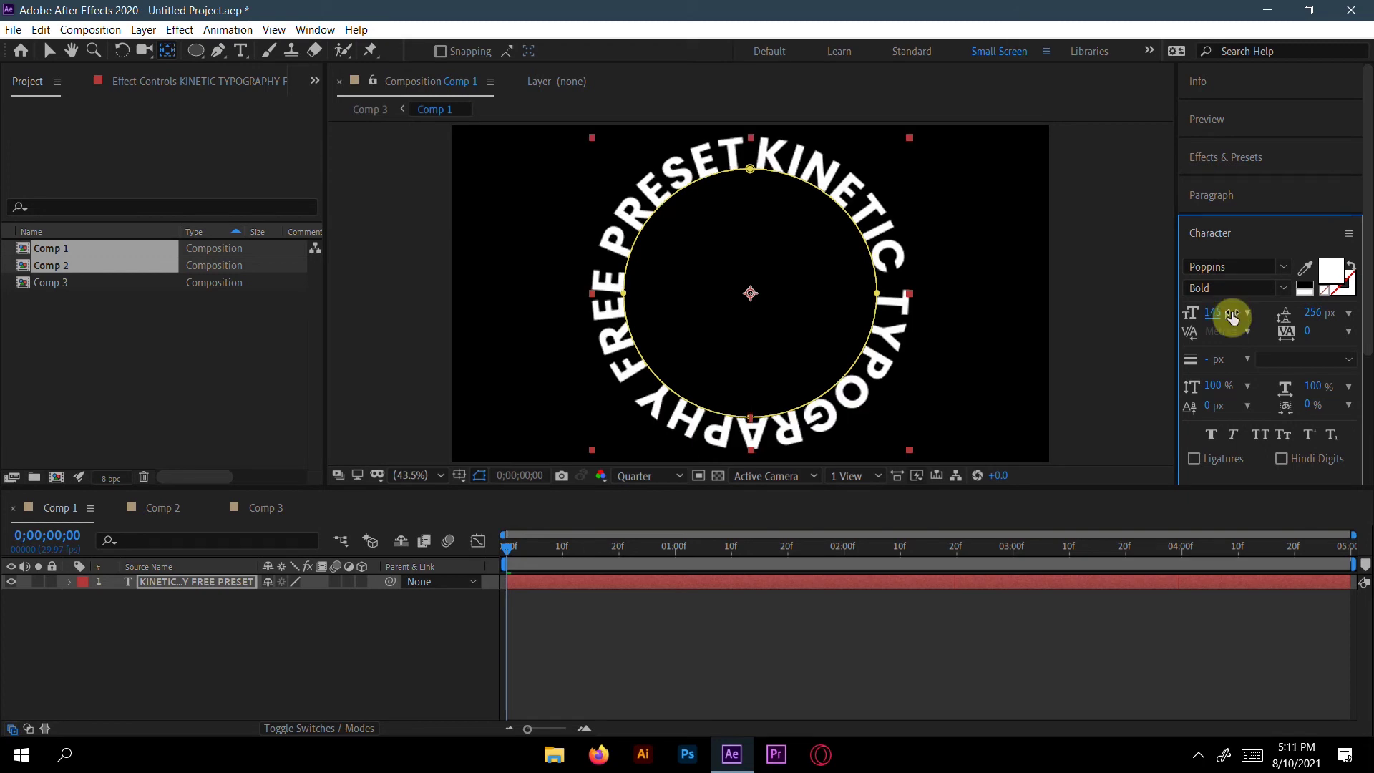
# Step: Set the font size of the outlined text in Comp 2 to 145 px
pyautogui.click(169, 506)
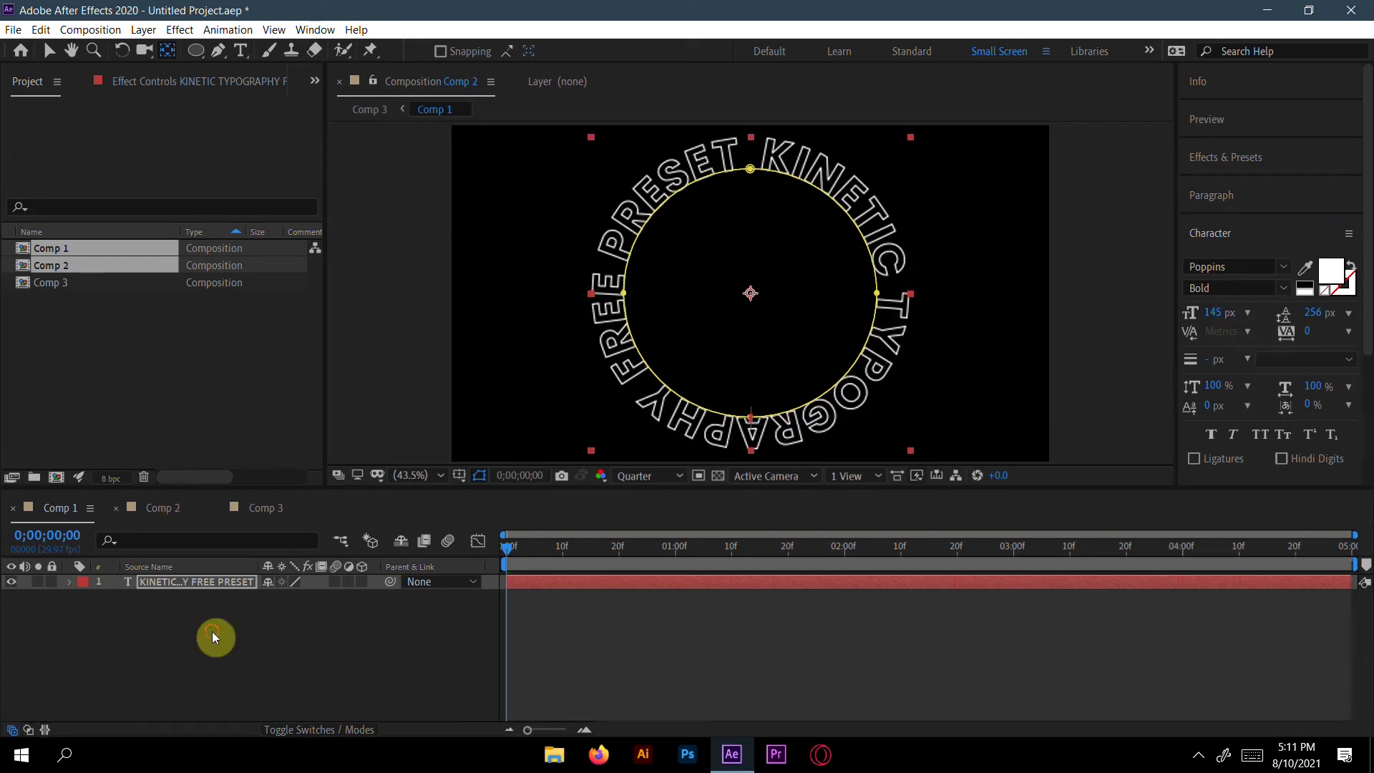
pyautogui.click(1221, 314)
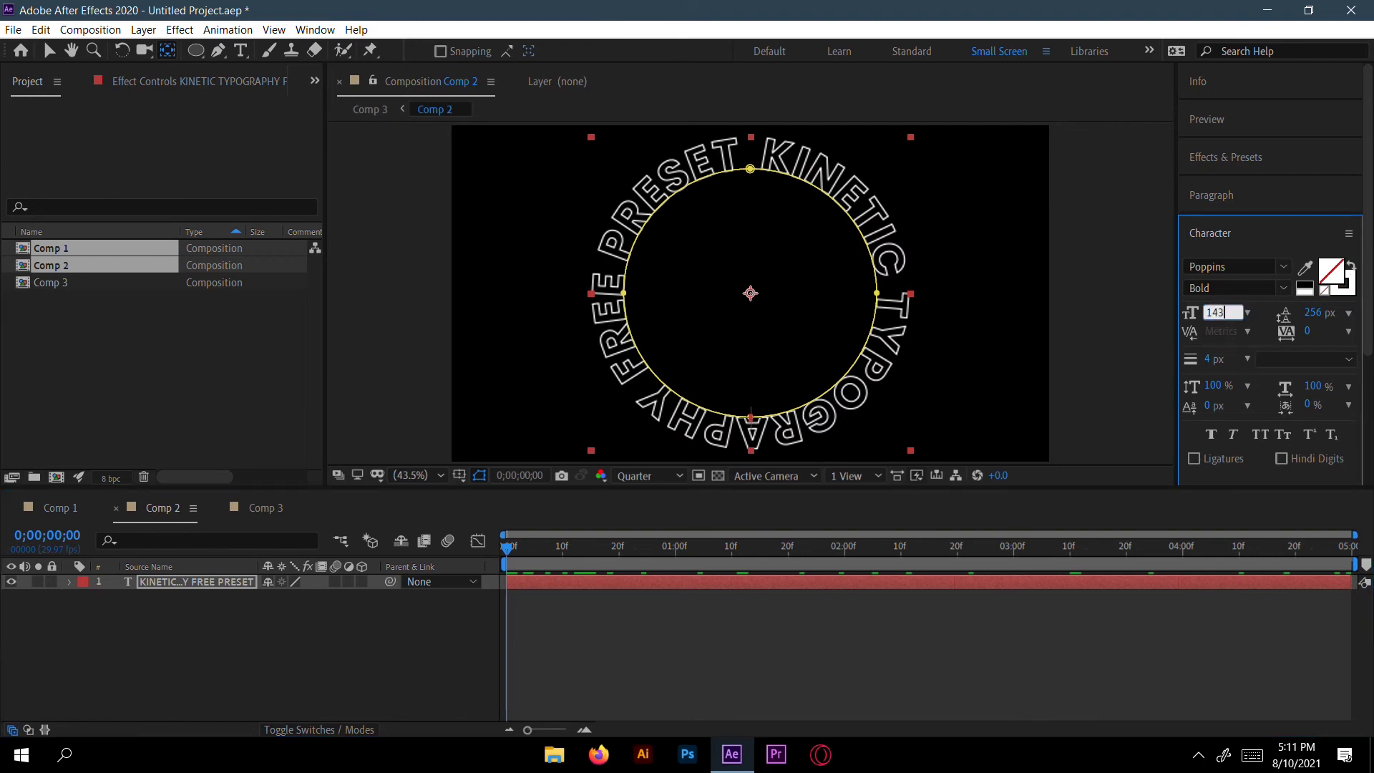
pyautogui.write('5')
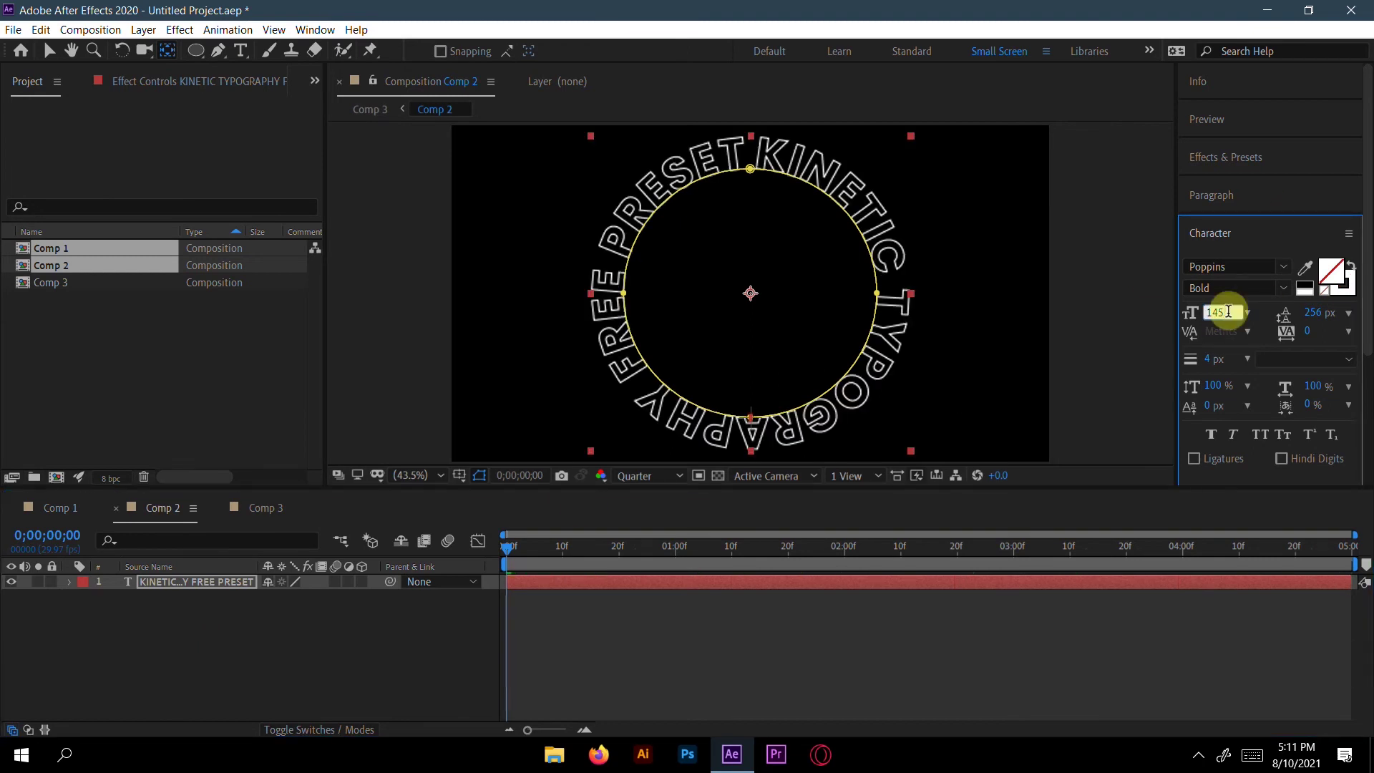
pyautogui.press('Return')
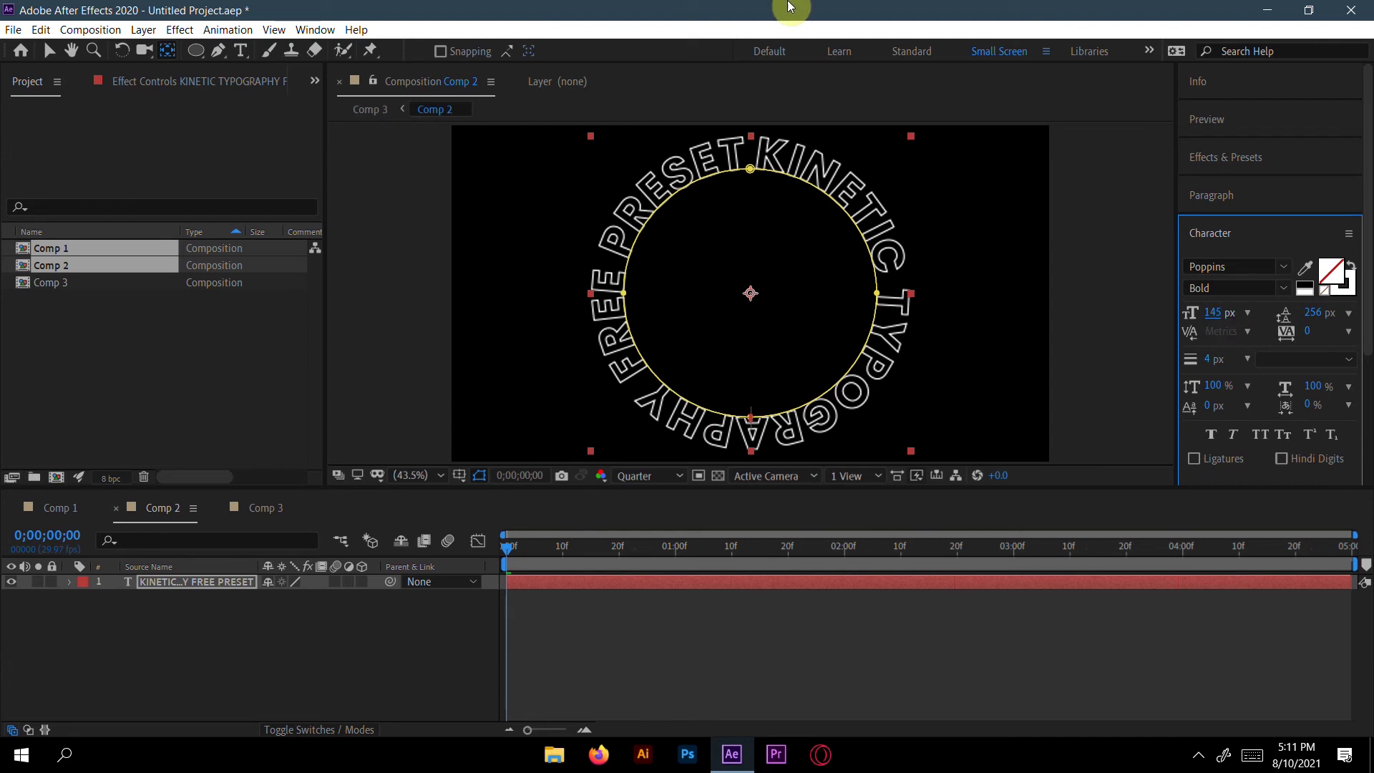
# Step: Return to Comp 3 and collapse the Scale property of layers 2 to 10
pyautogui.click(262, 509)
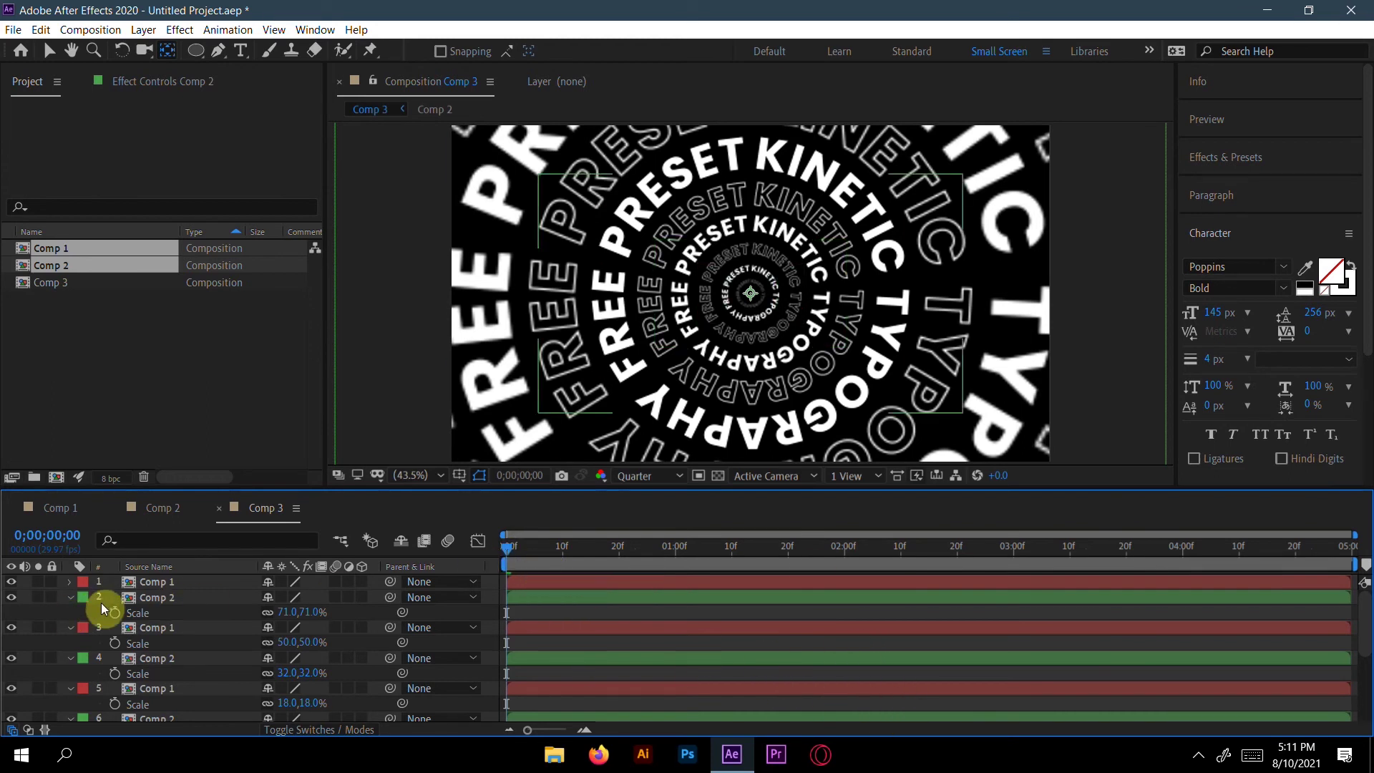
pyautogui.click(154, 597)
pyautogui.scroll(-4, 250, 658)
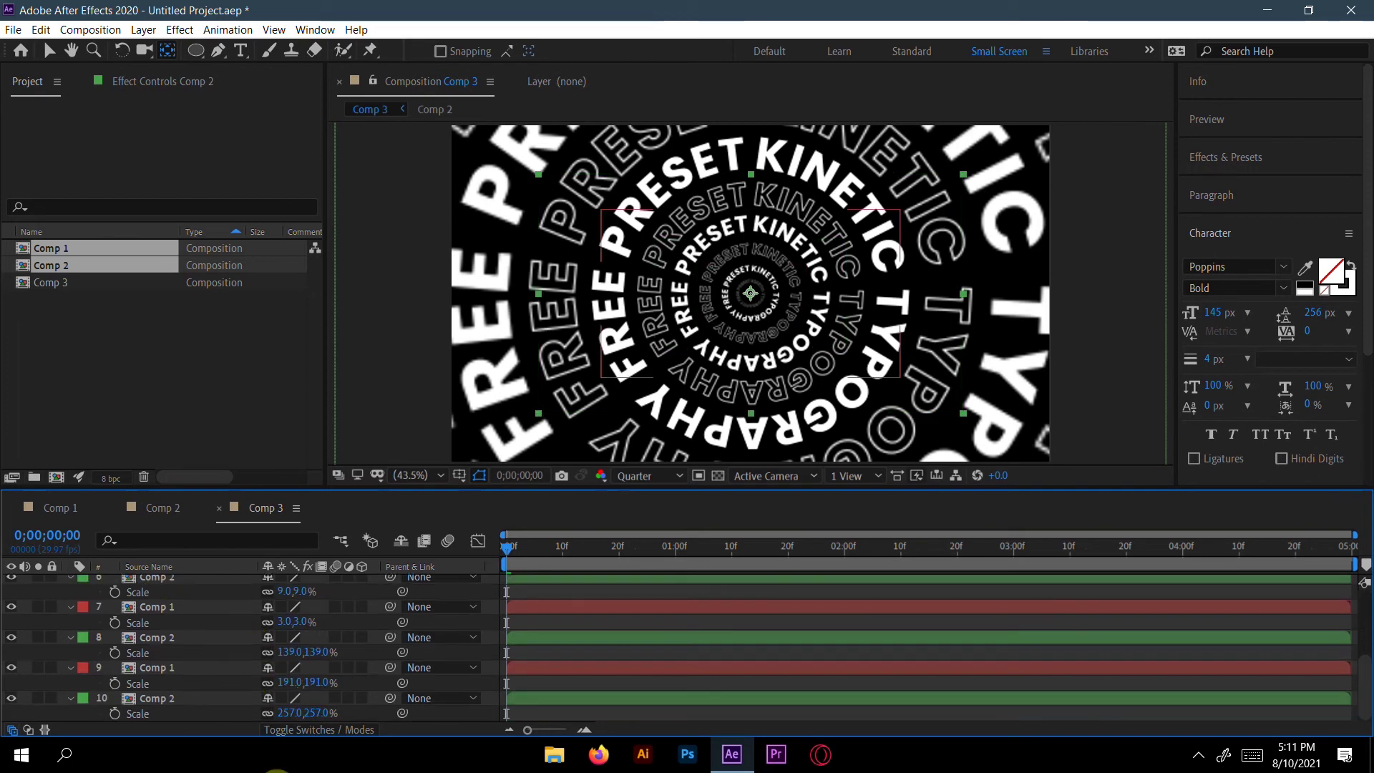
pyautogui.keyDown('shift'); pyautogui.click(173, 698); pyautogui.keyUp('shift')
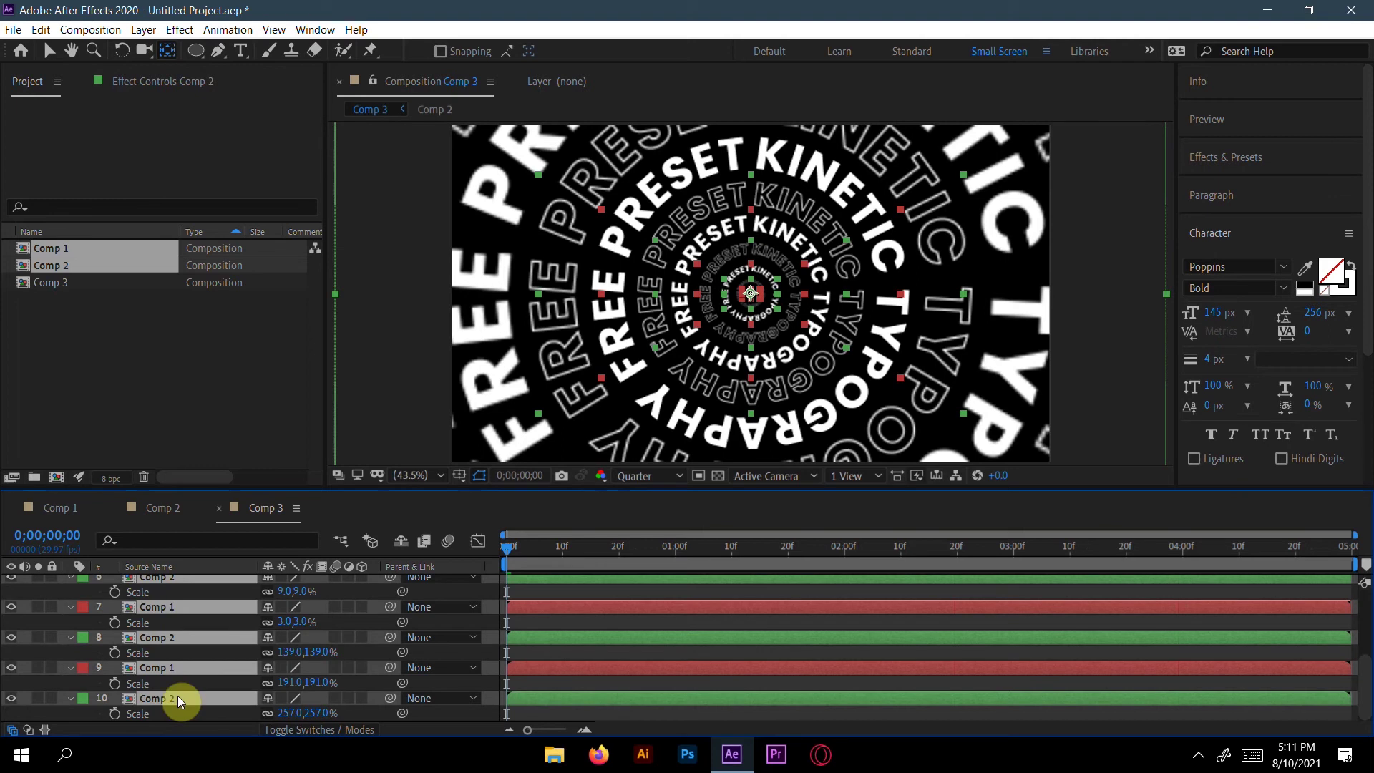
pyautogui.press('s')
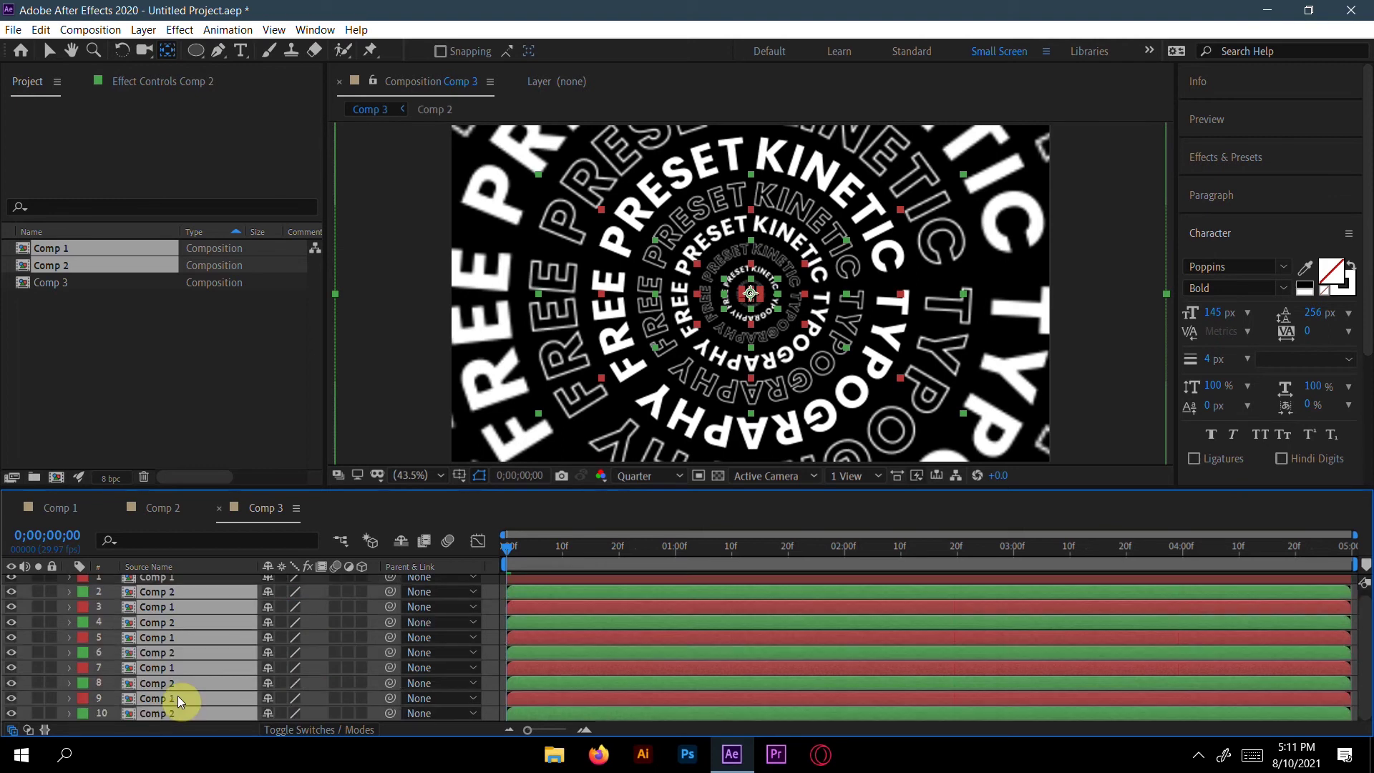
pyautogui.scroll(1, 177, 695)
# Step: Play a preview of the rotating rings in Comp 3, with only the first Comp 1 layer selected, and stop it
pyautogui.click(216, 581)
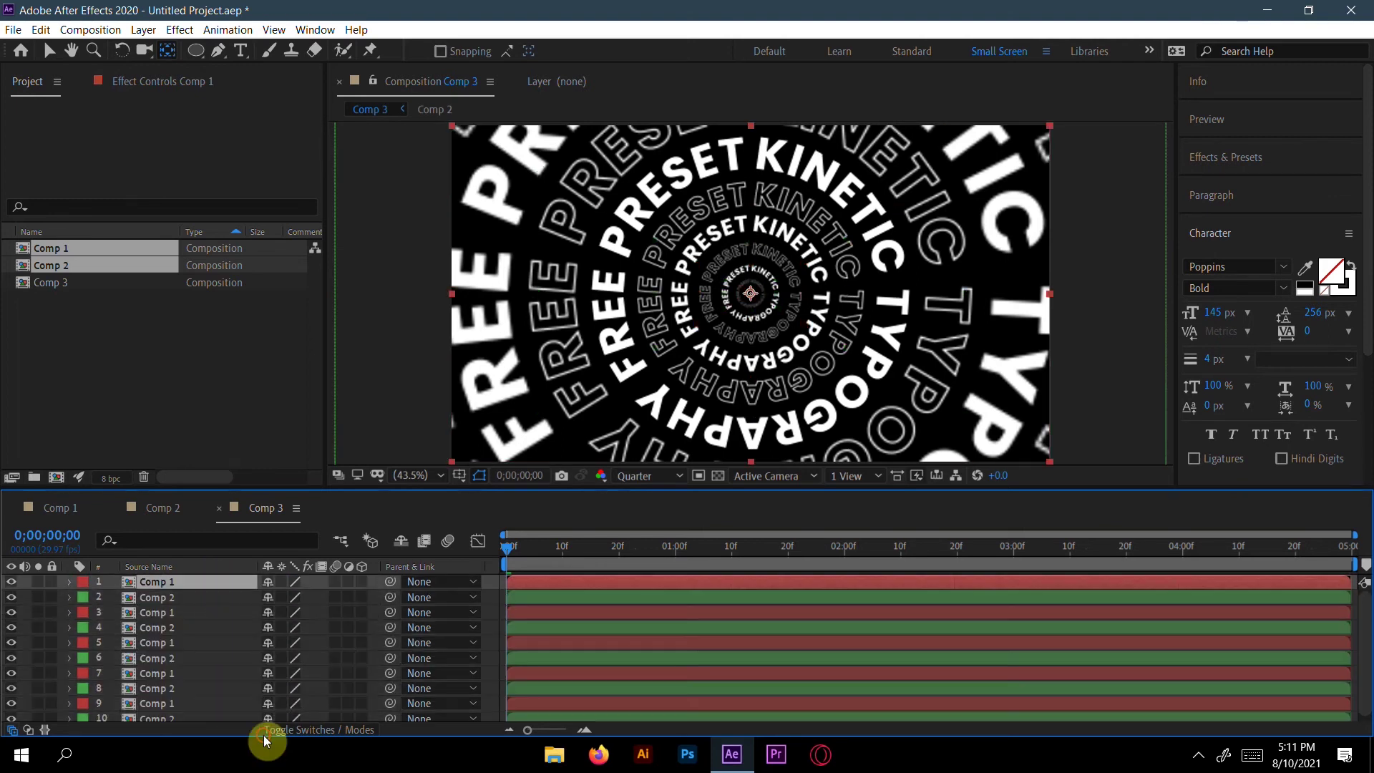
pyautogui.press('space')
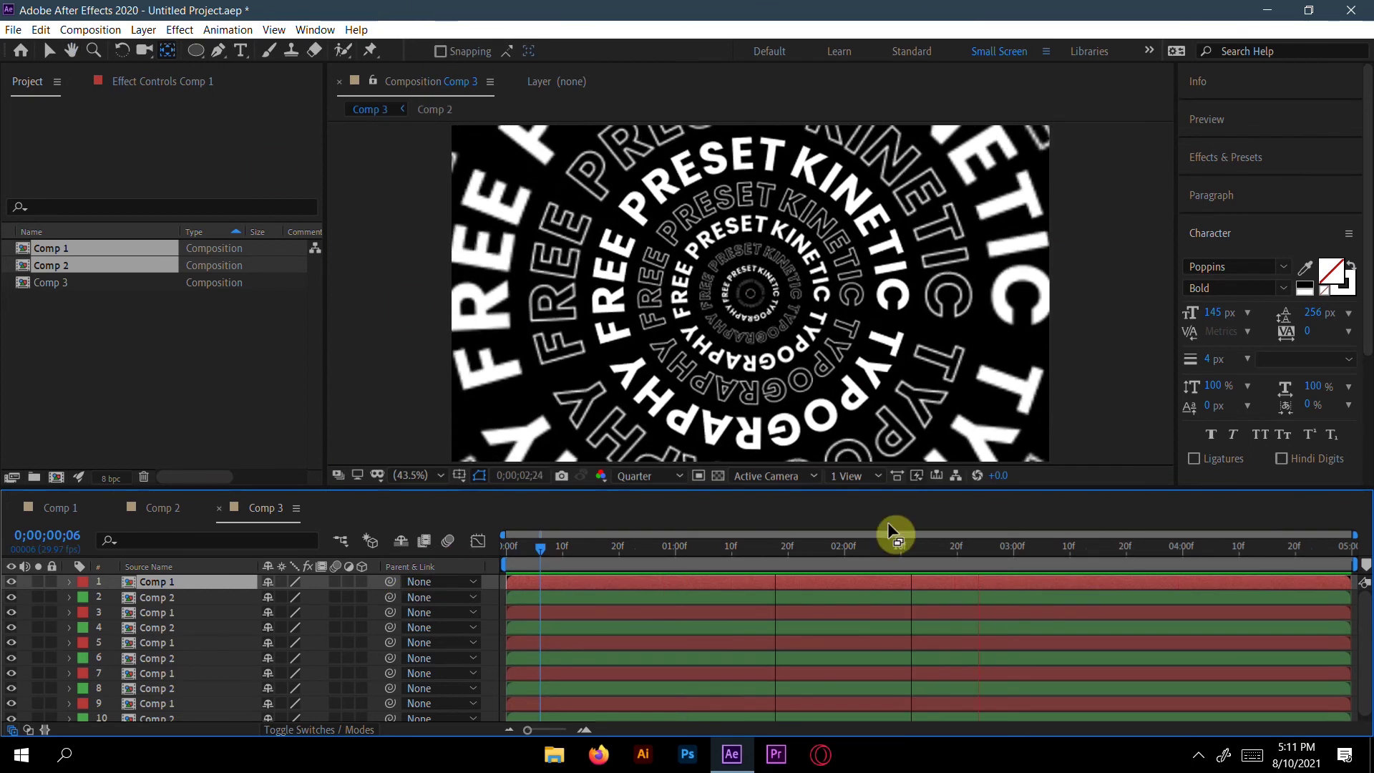
pyautogui.press('space')
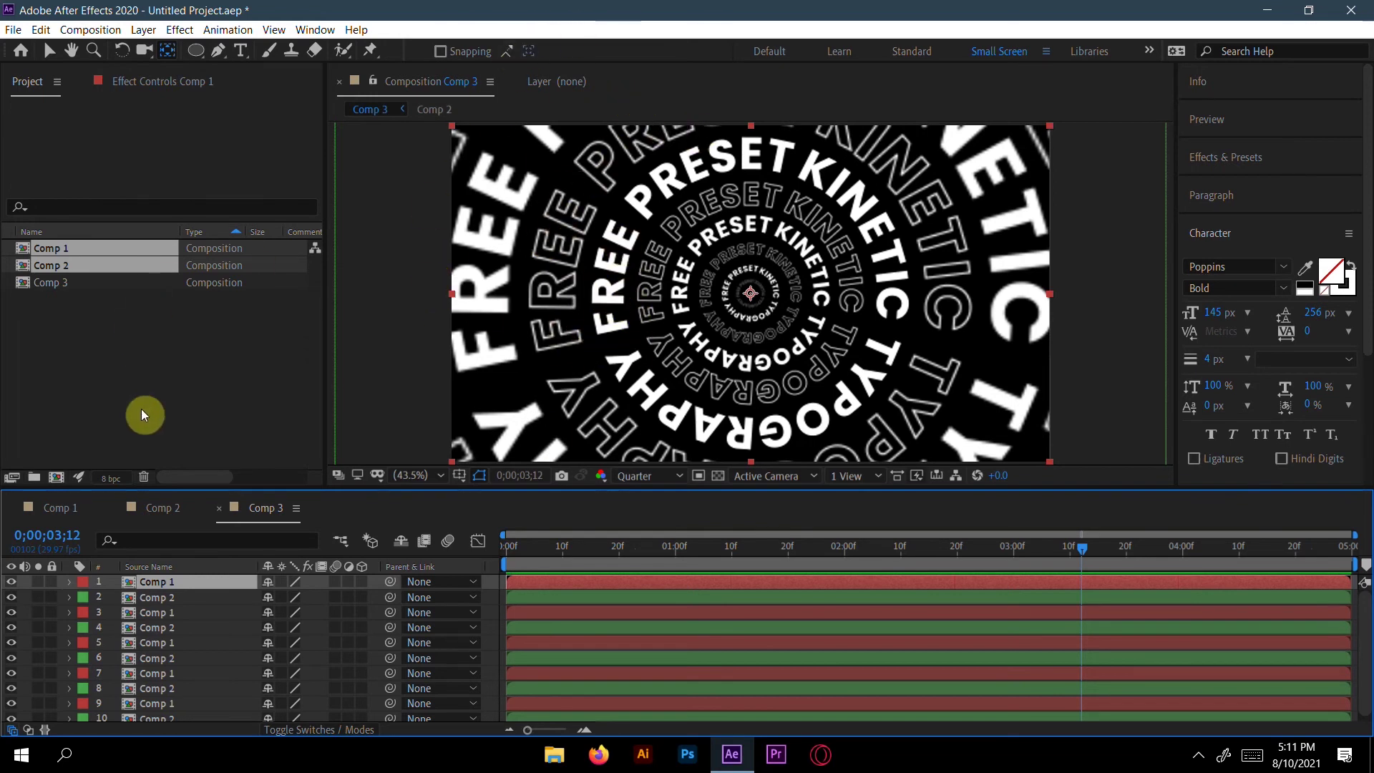
# Step: Set the last First Margin keyframe of the outlined text in Comp 2 to -200 to reverse its rotation, and preview it
pyautogui.click(146, 509)
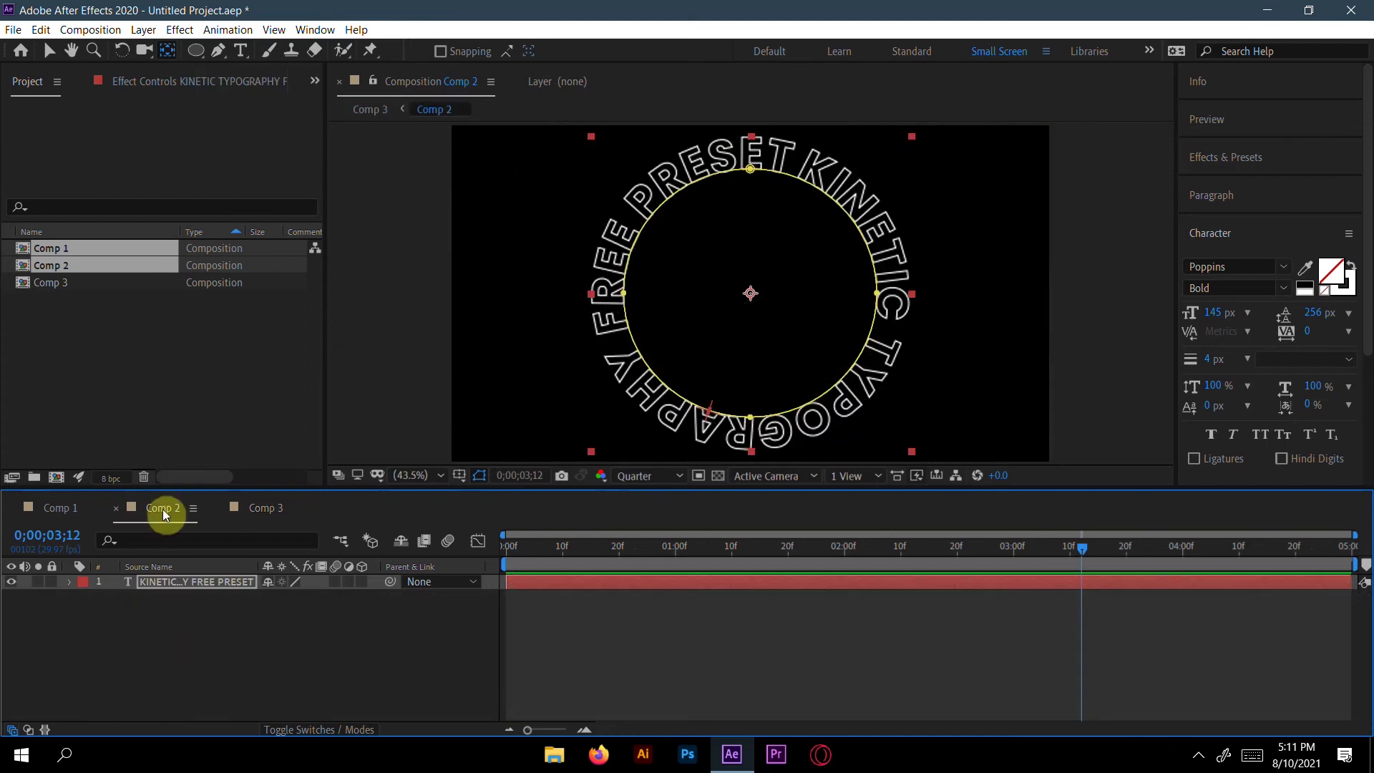
pyautogui.click(159, 585)
pyautogui.press('u')
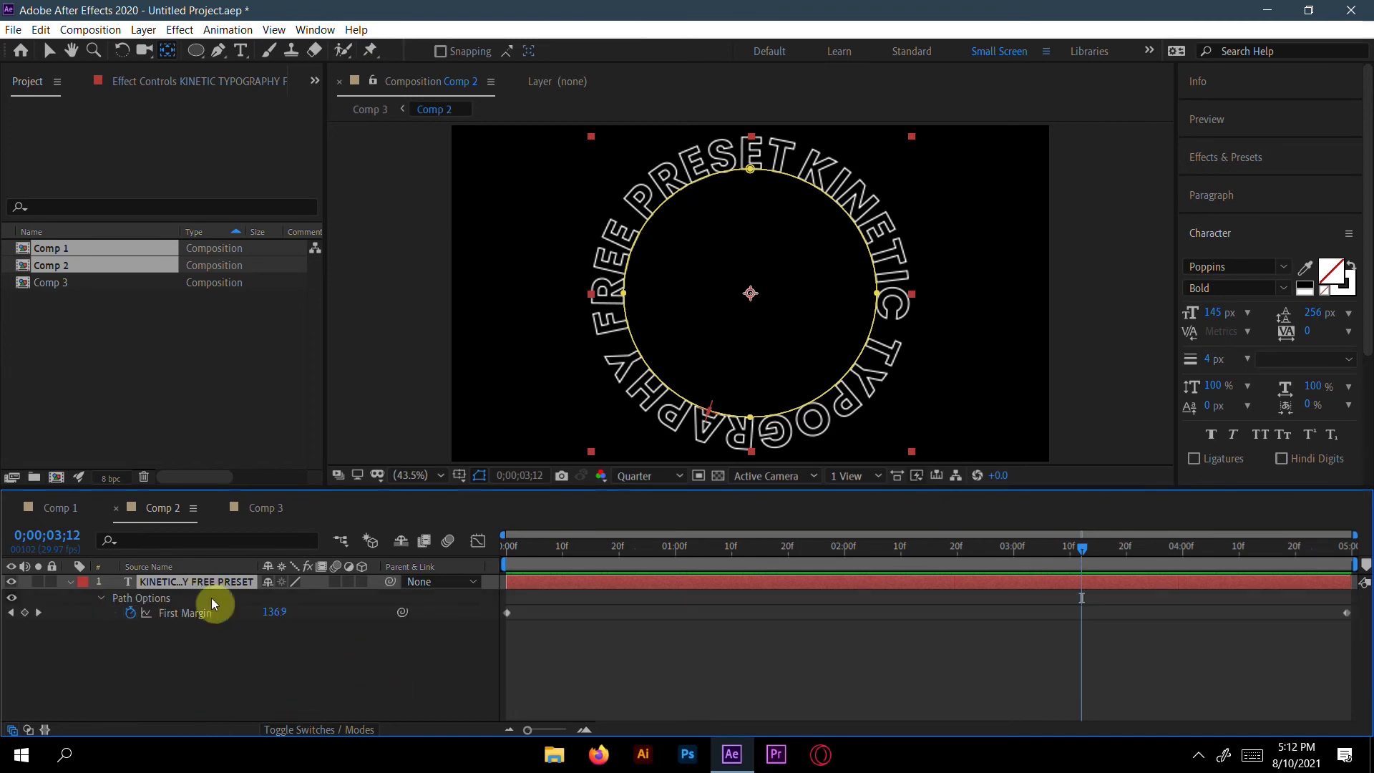
pyautogui.moveTo(1082, 549); pyautogui.dragTo(1315, 567)
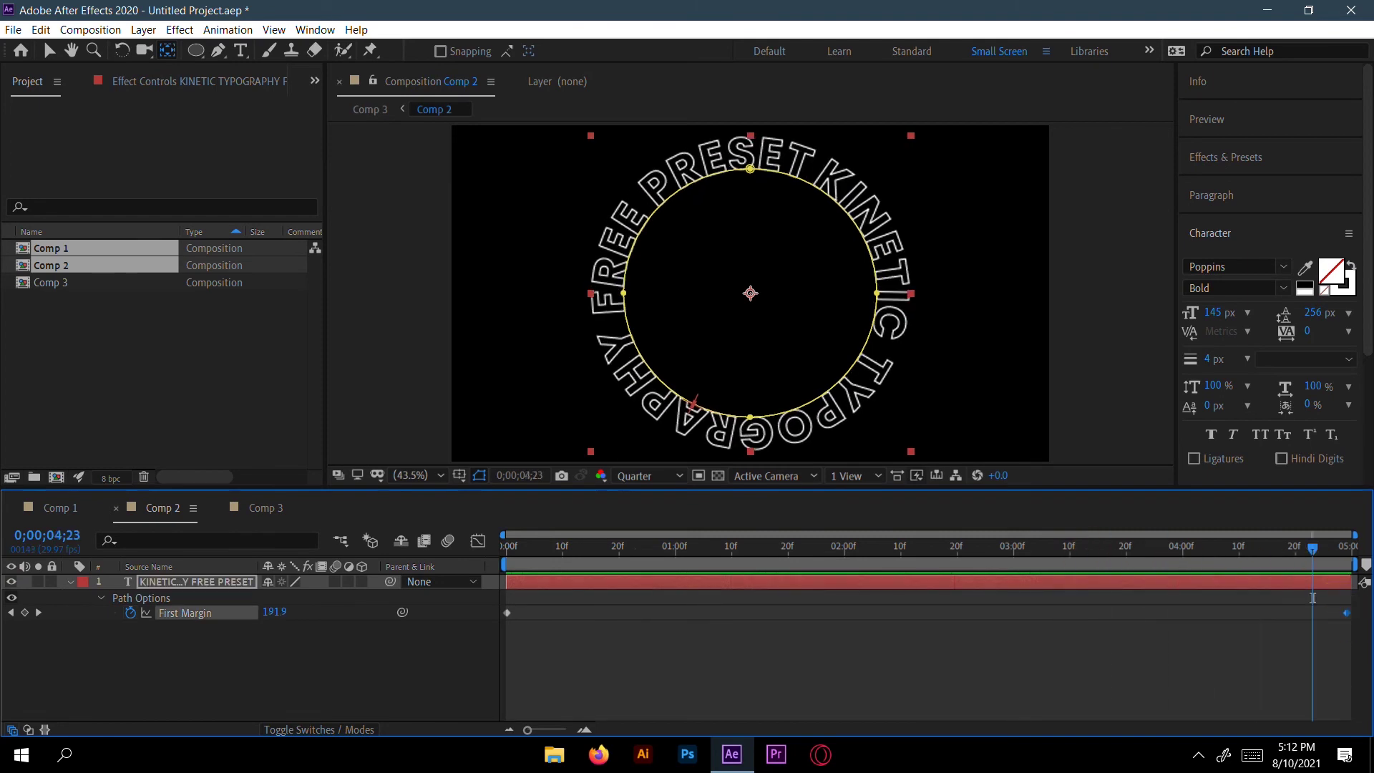
pyautogui.doubleClick(1346, 612)
pyautogui.click(678, 362)
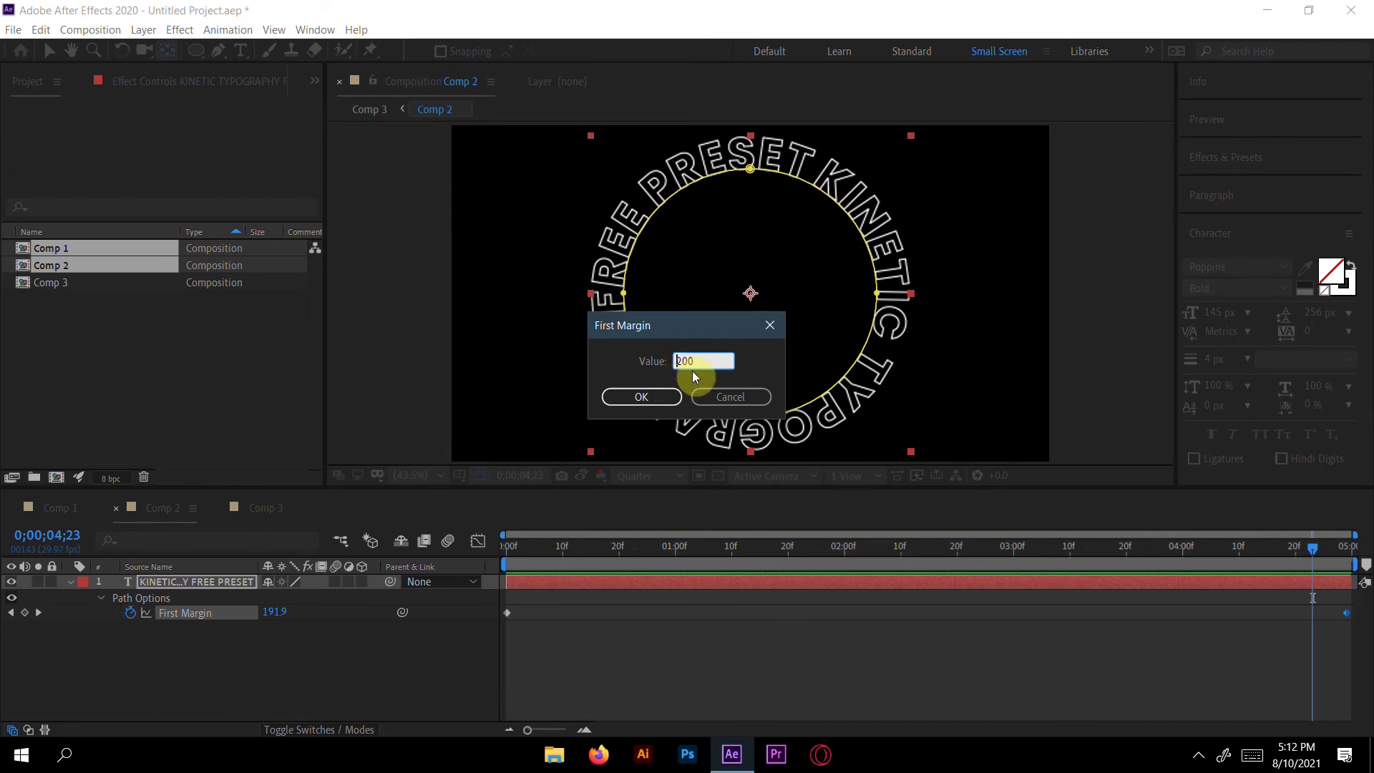
pyautogui.write('-')
pyautogui.click(642, 395)
pyautogui.press('space')
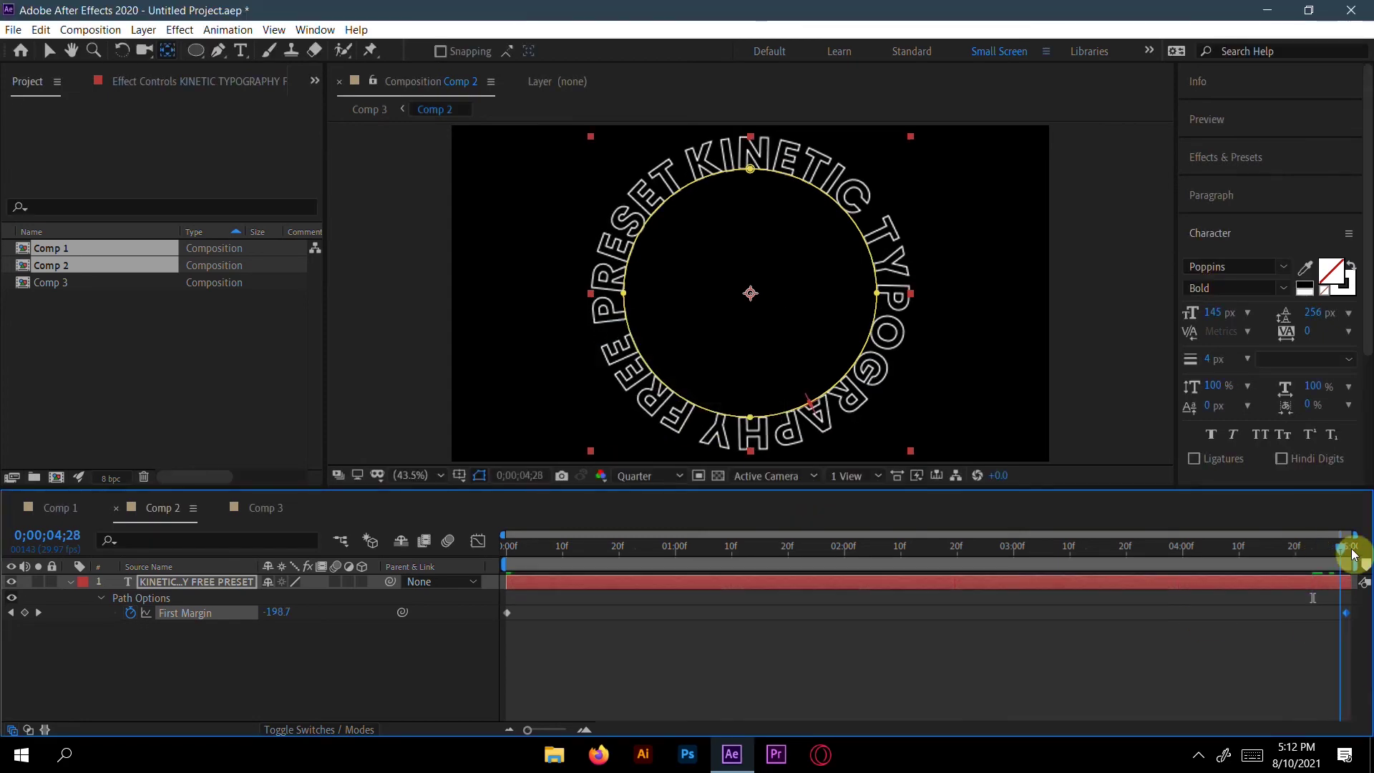
pyautogui.press('space')
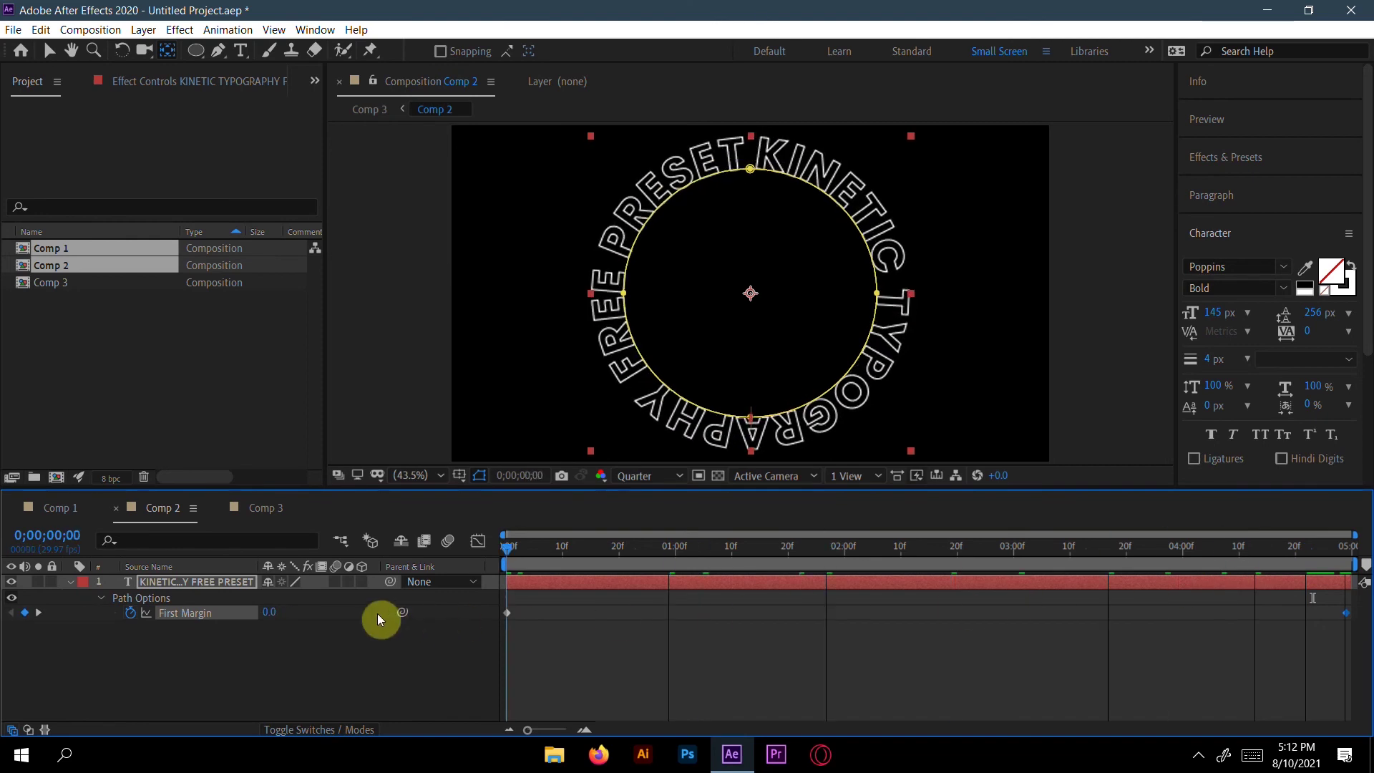
# Step: Return to Comp 3 and preview the rings rotating in opposite directions from the start of the timeline
pyautogui.moveTo(499, 607); pyautogui.dragTo(1365, 583)
pyautogui.click(281, 513)
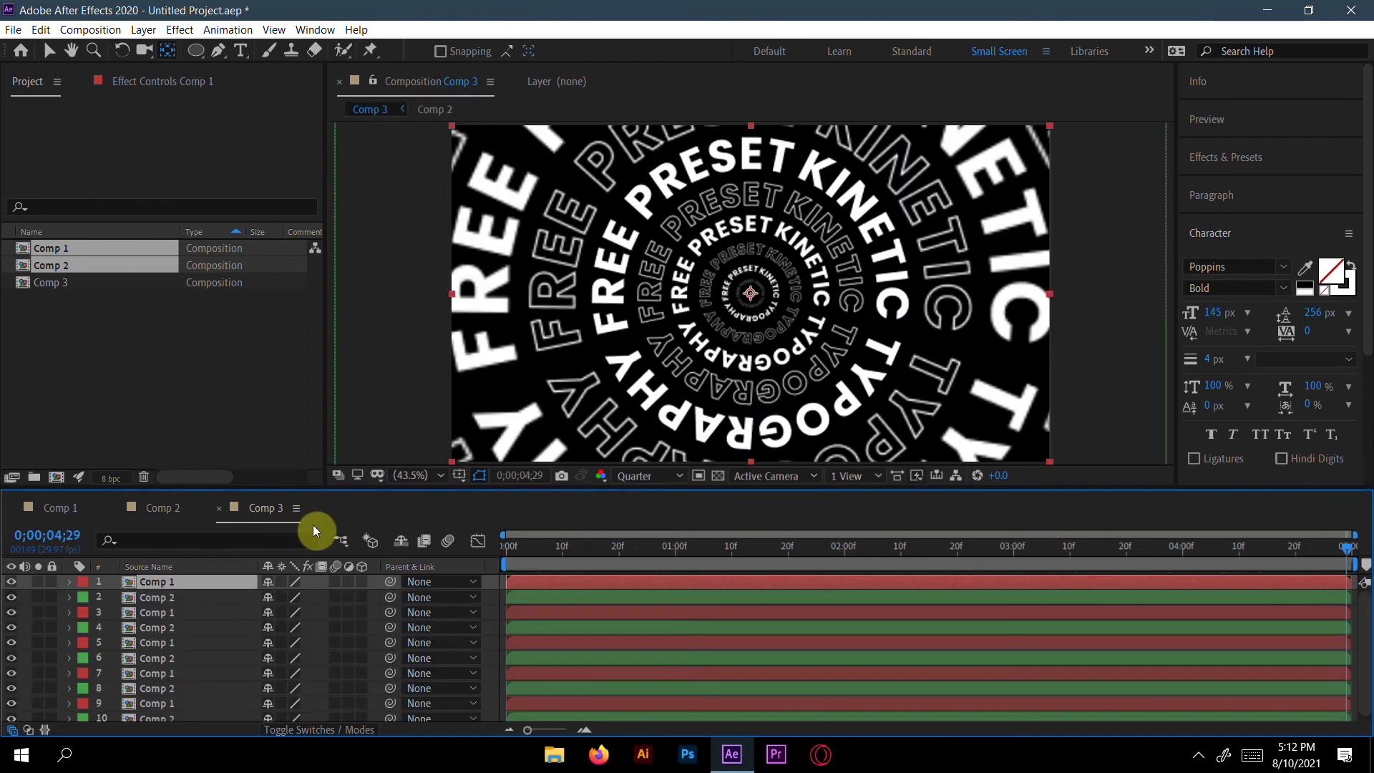
pyautogui.moveTo(1348, 561); pyautogui.dragTo(466, 586)
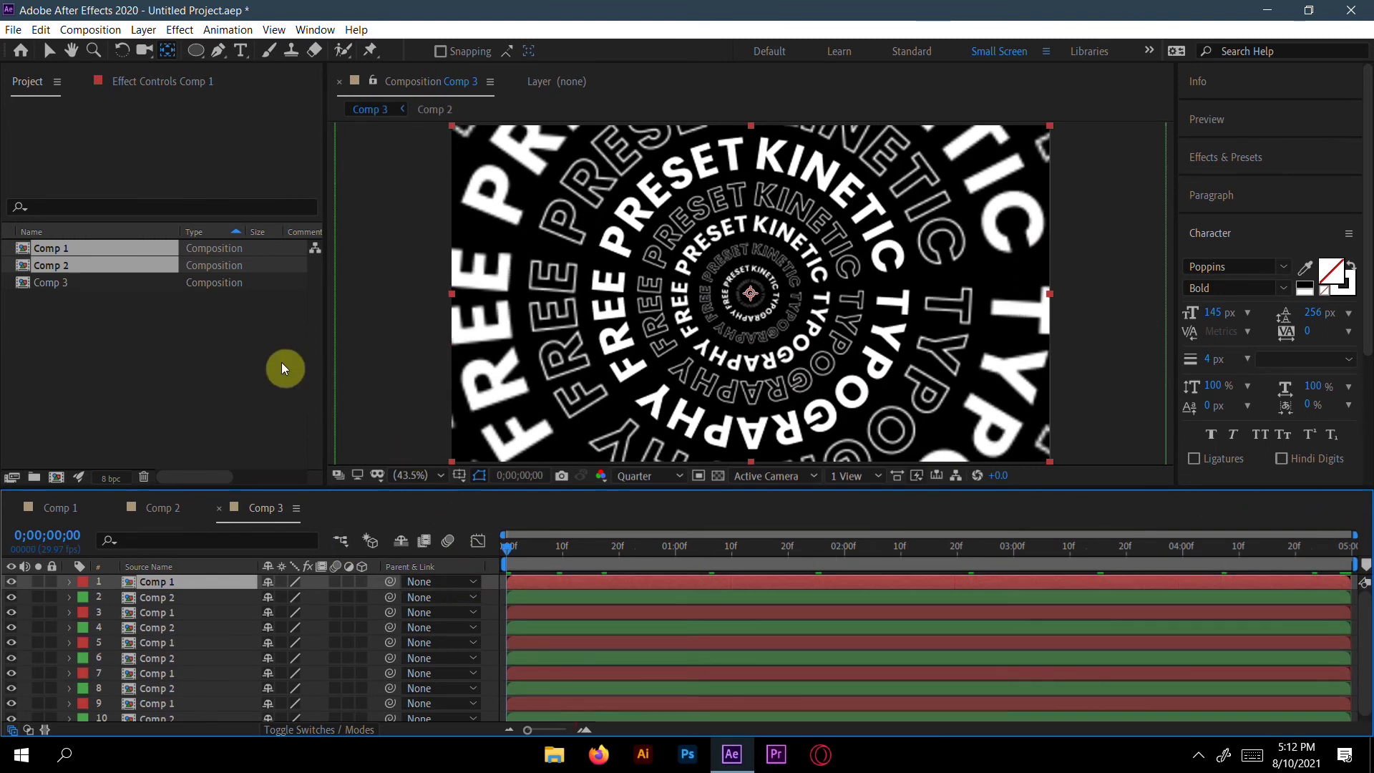
pyautogui.press('space')
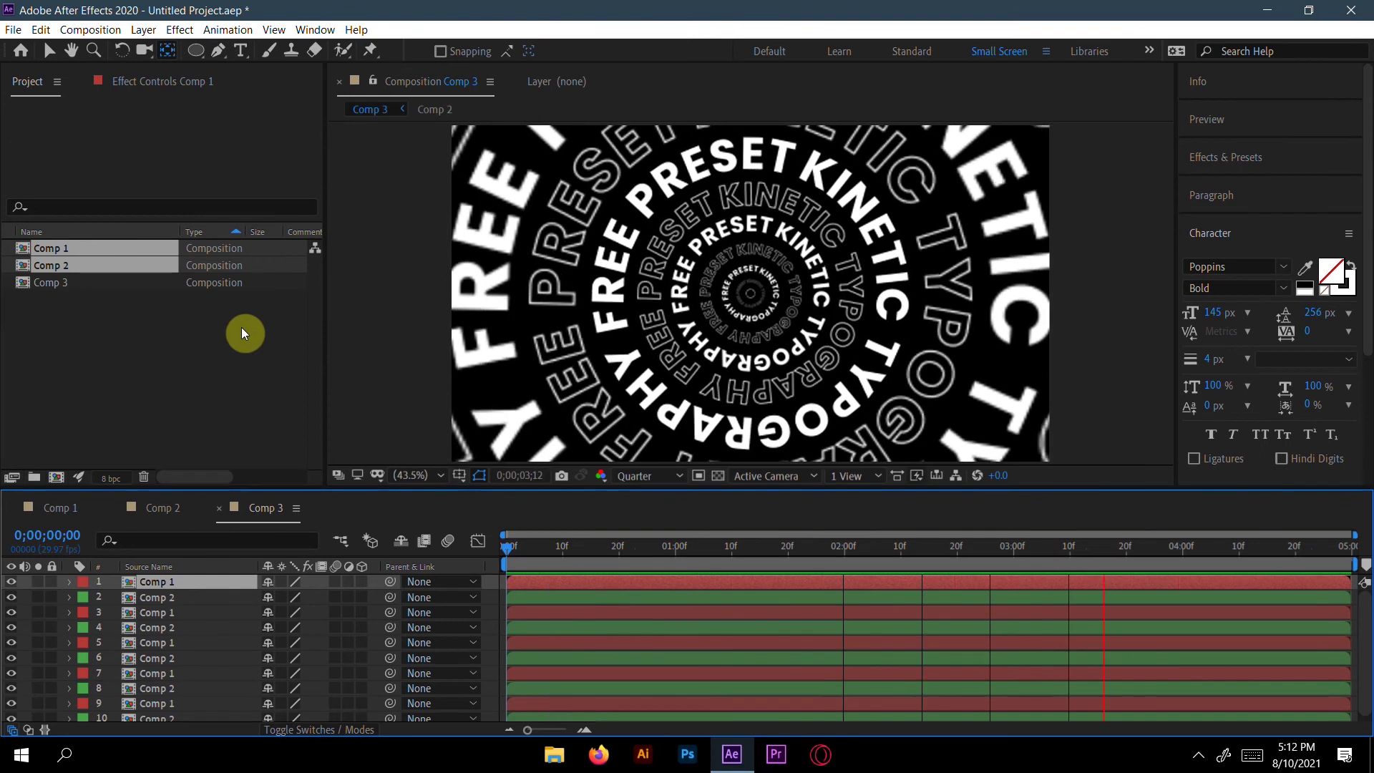
pyautogui.press('space')
pyautogui.press('space')
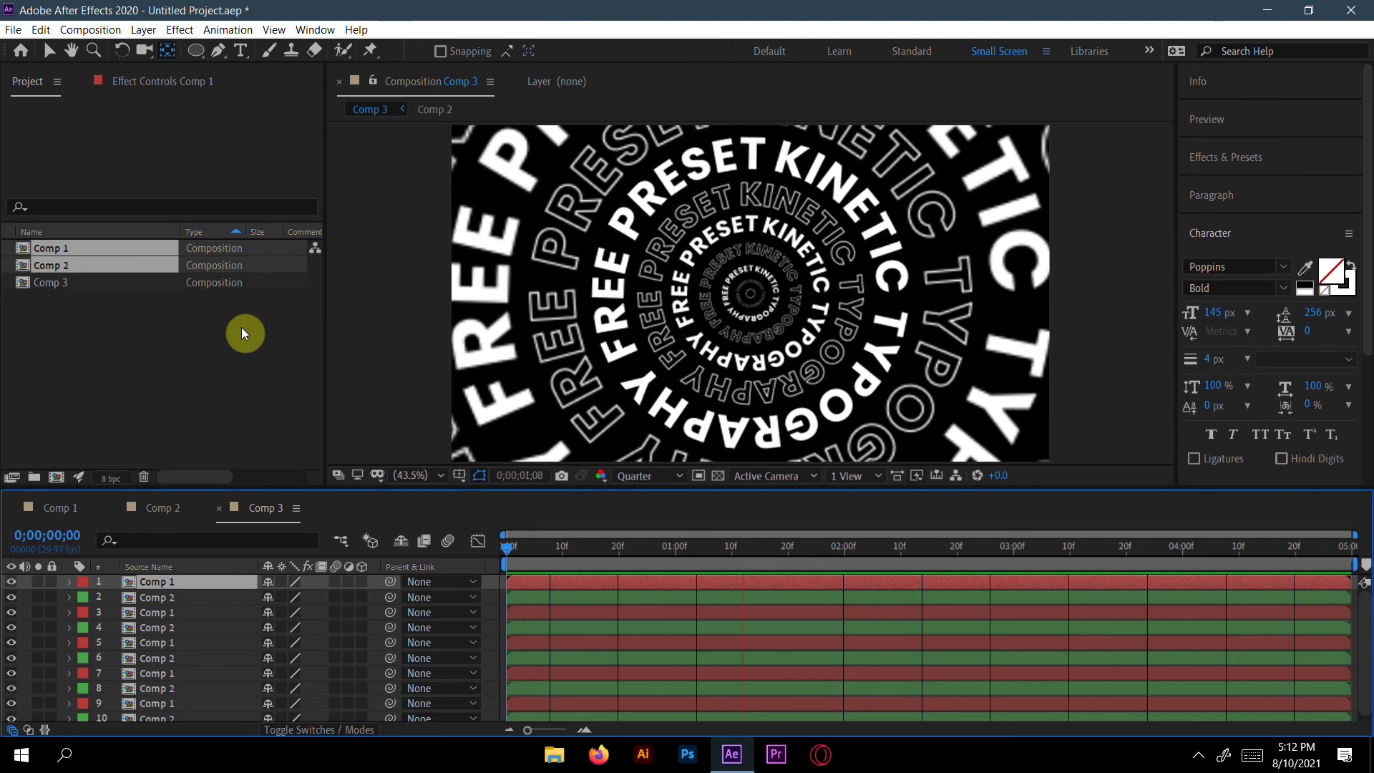
pyautogui.press('space')
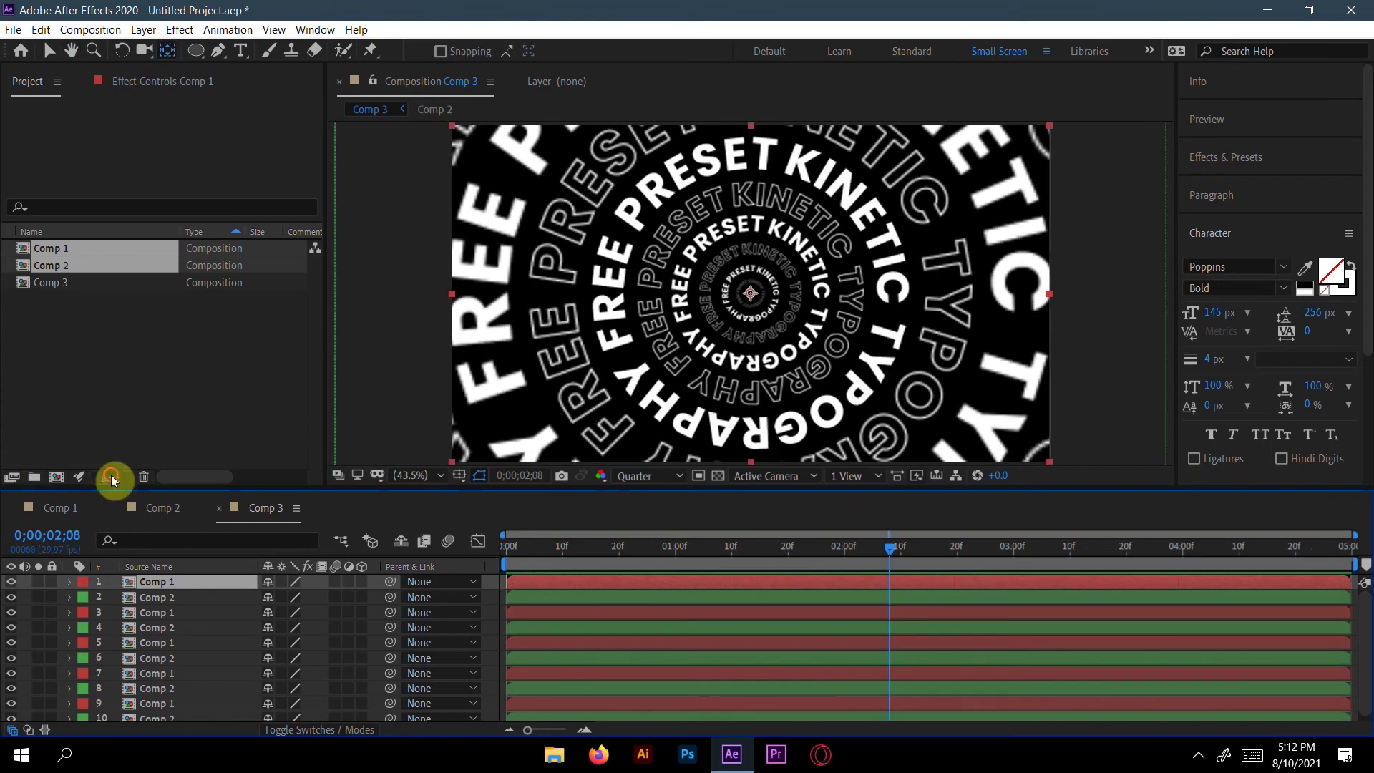
# Step: Create a new five-second HDTV 1080 29.97 composition with a black background and add Comp 3 to it as a layer
pyautogui.click(56, 472)
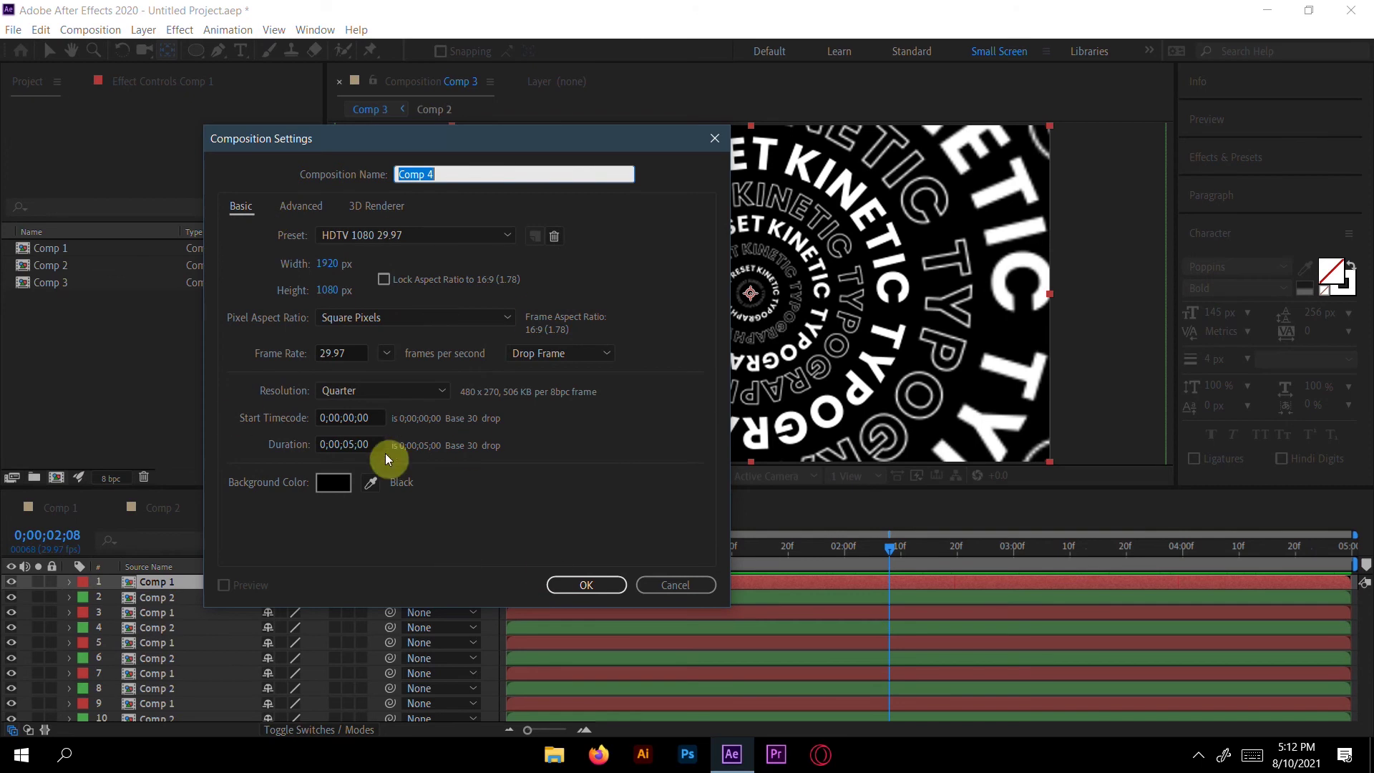
pyautogui.click(565, 584)
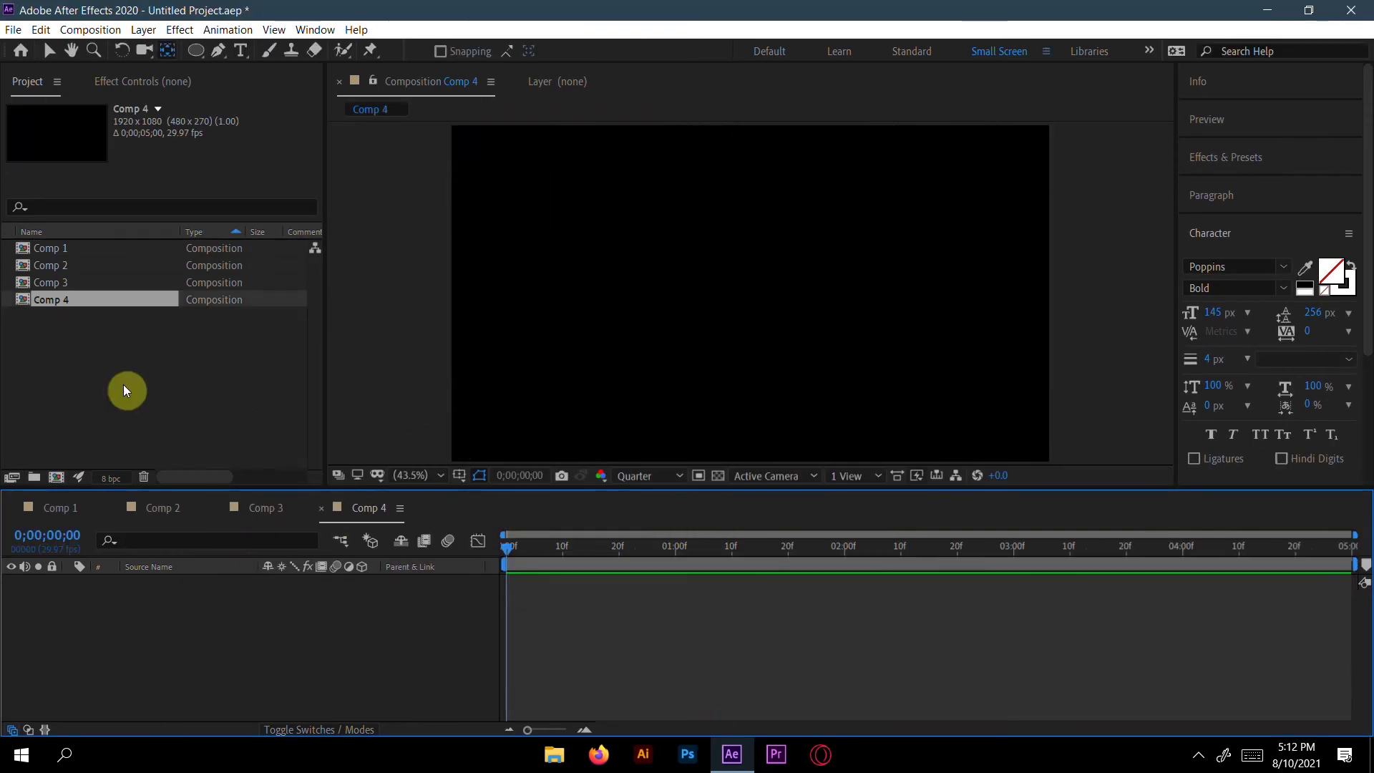
pyautogui.click(68, 282)
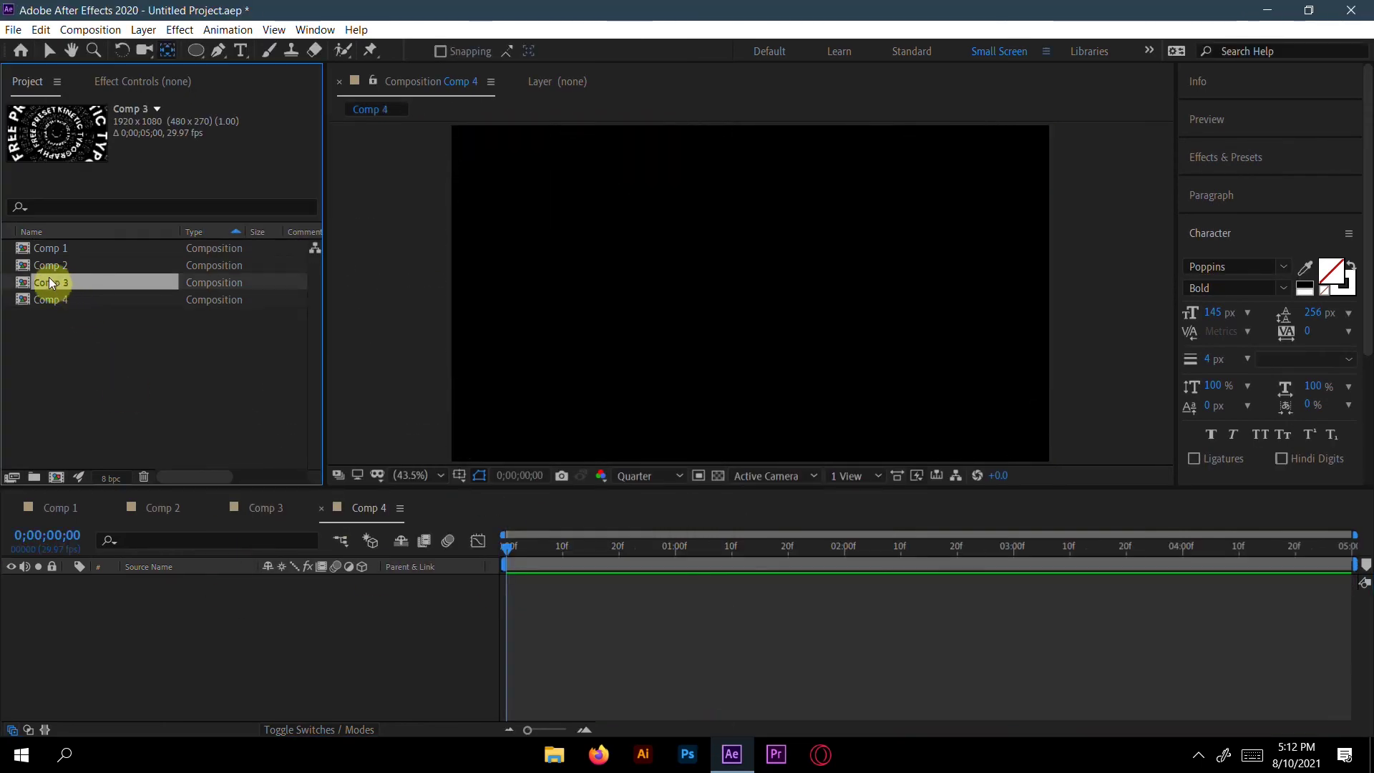
pyautogui.moveTo(51, 285); pyautogui.dragTo(102, 633)
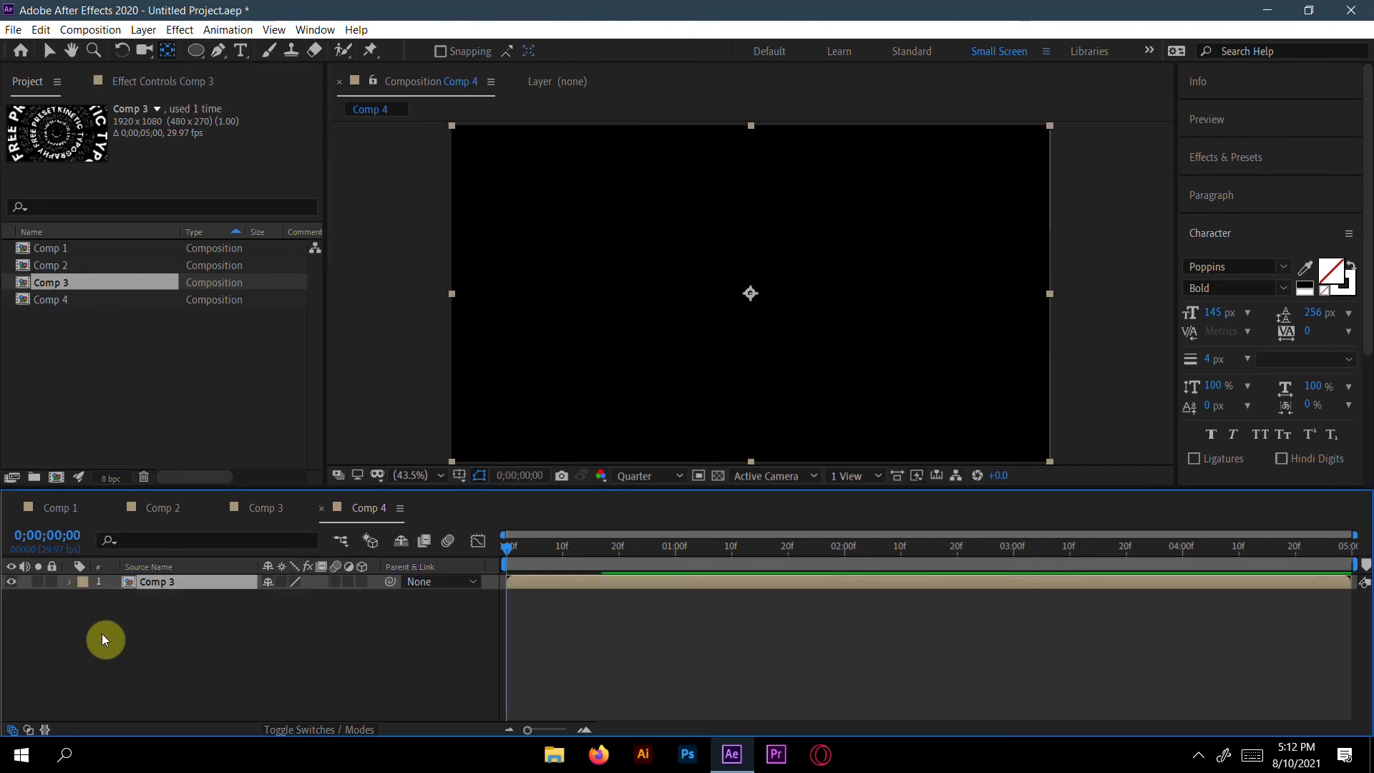
# Step: Add a null object and an adjustment layer, placing the adjustment layer between the null and the Comp 3 layer
pyautogui.rightClick(157, 634)
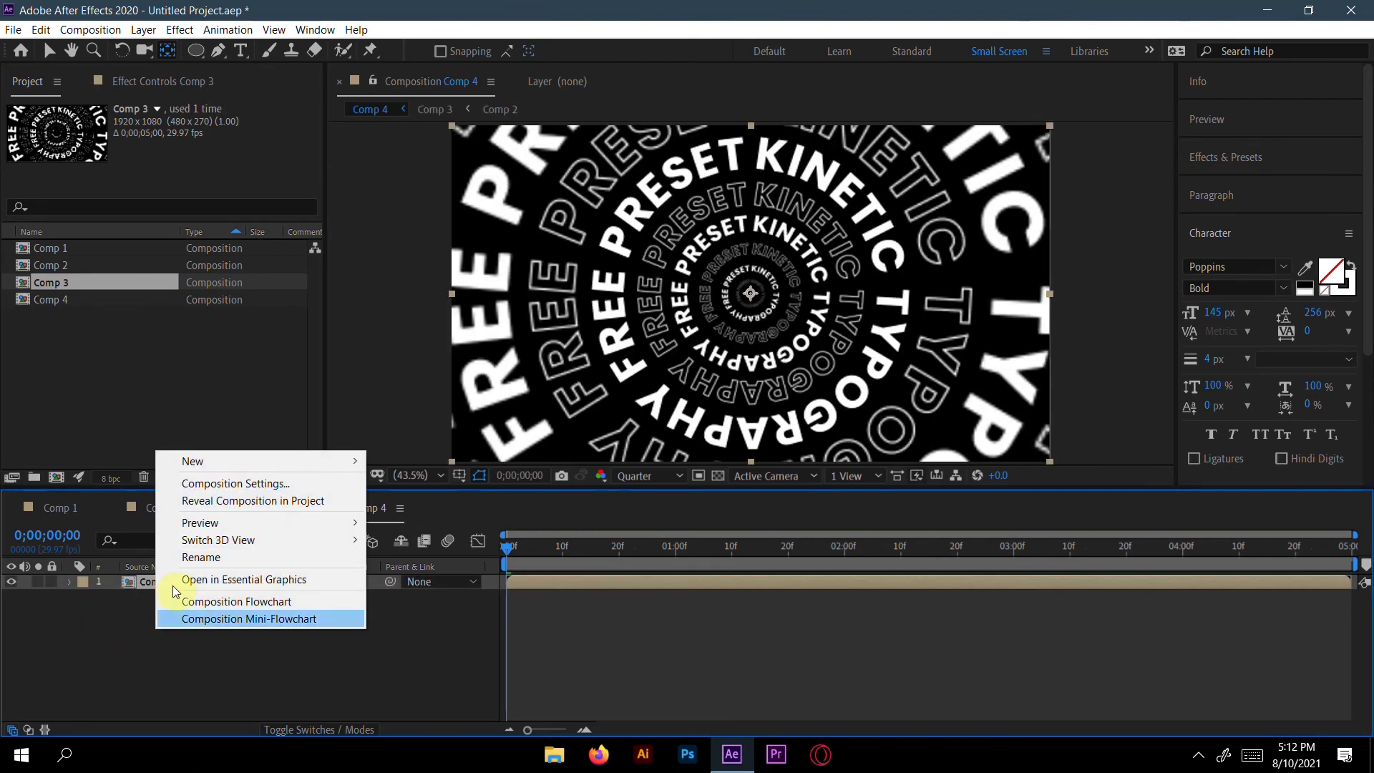
pyautogui.moveTo(240, 472)
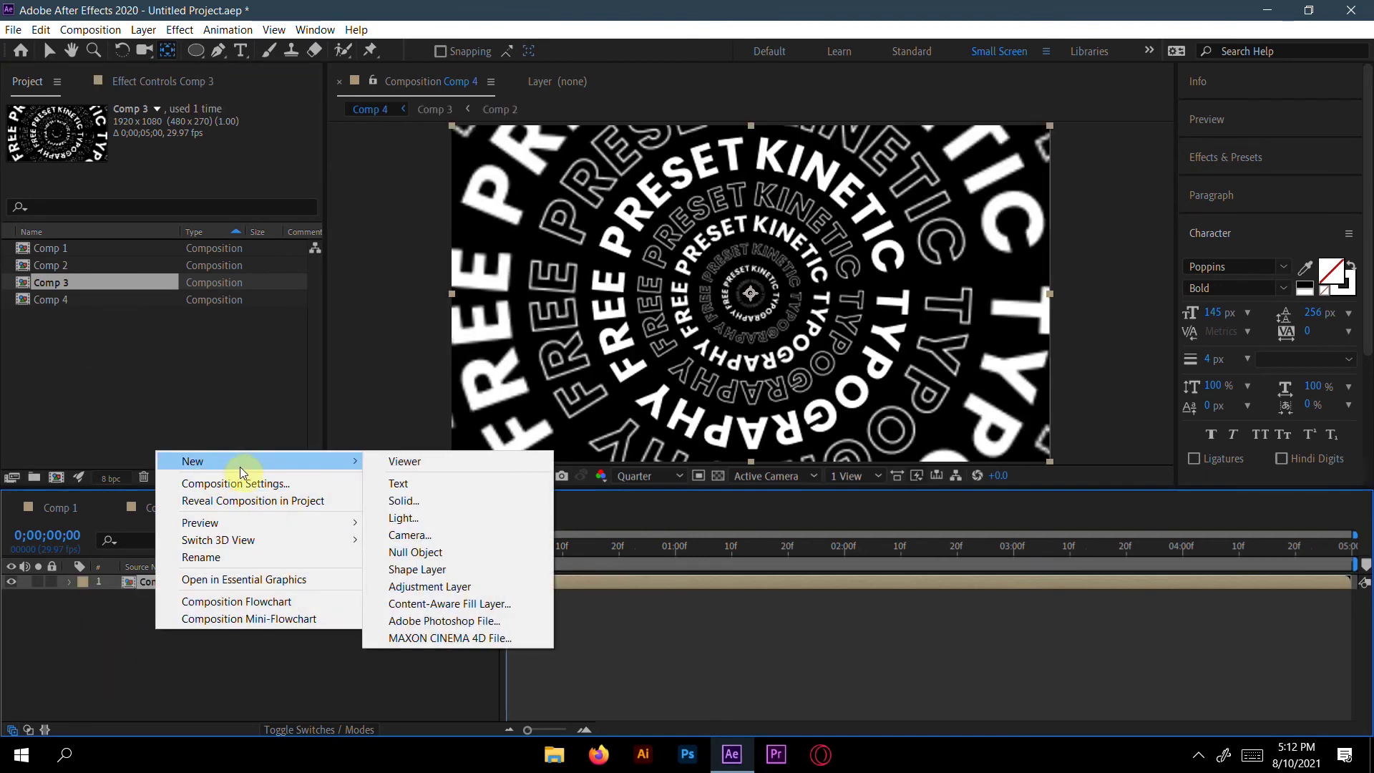
pyautogui.click(423, 552)
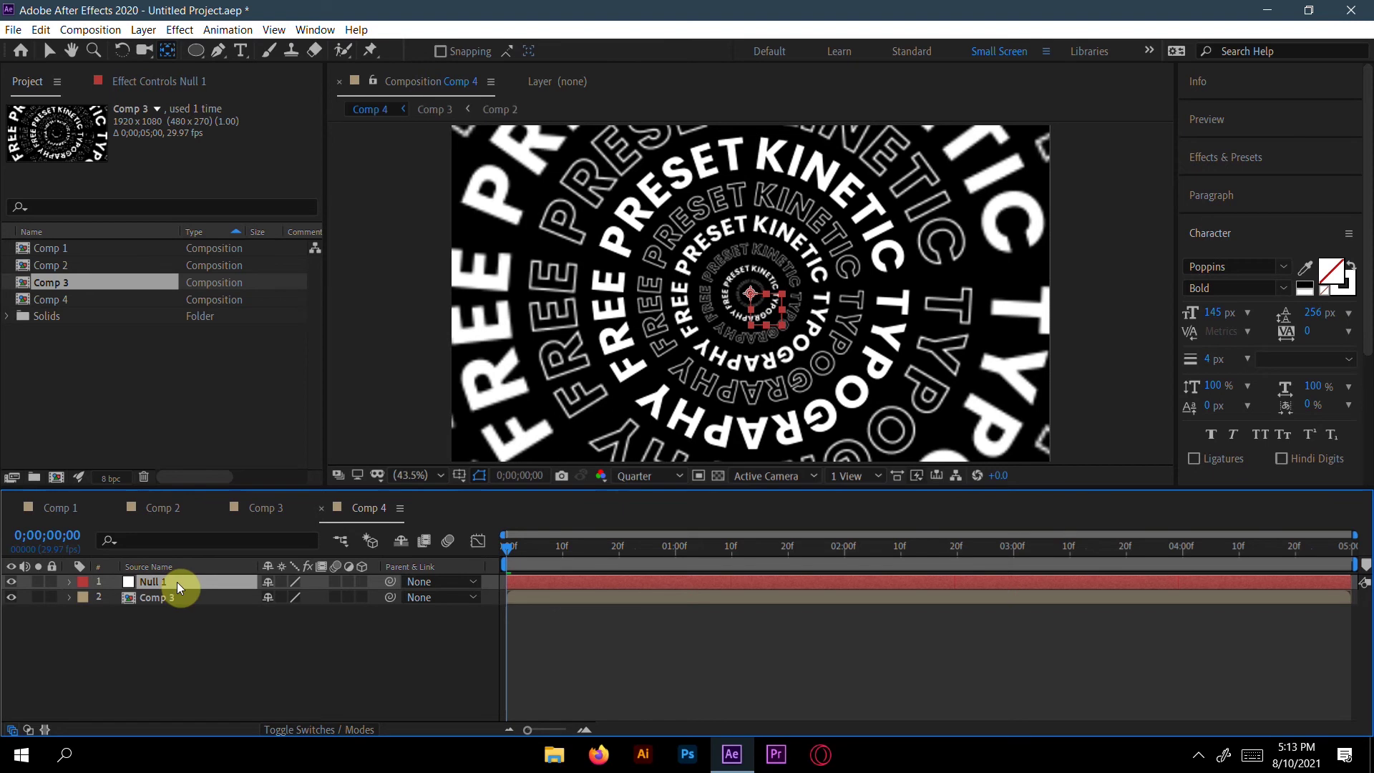
pyautogui.rightClick(170, 641)
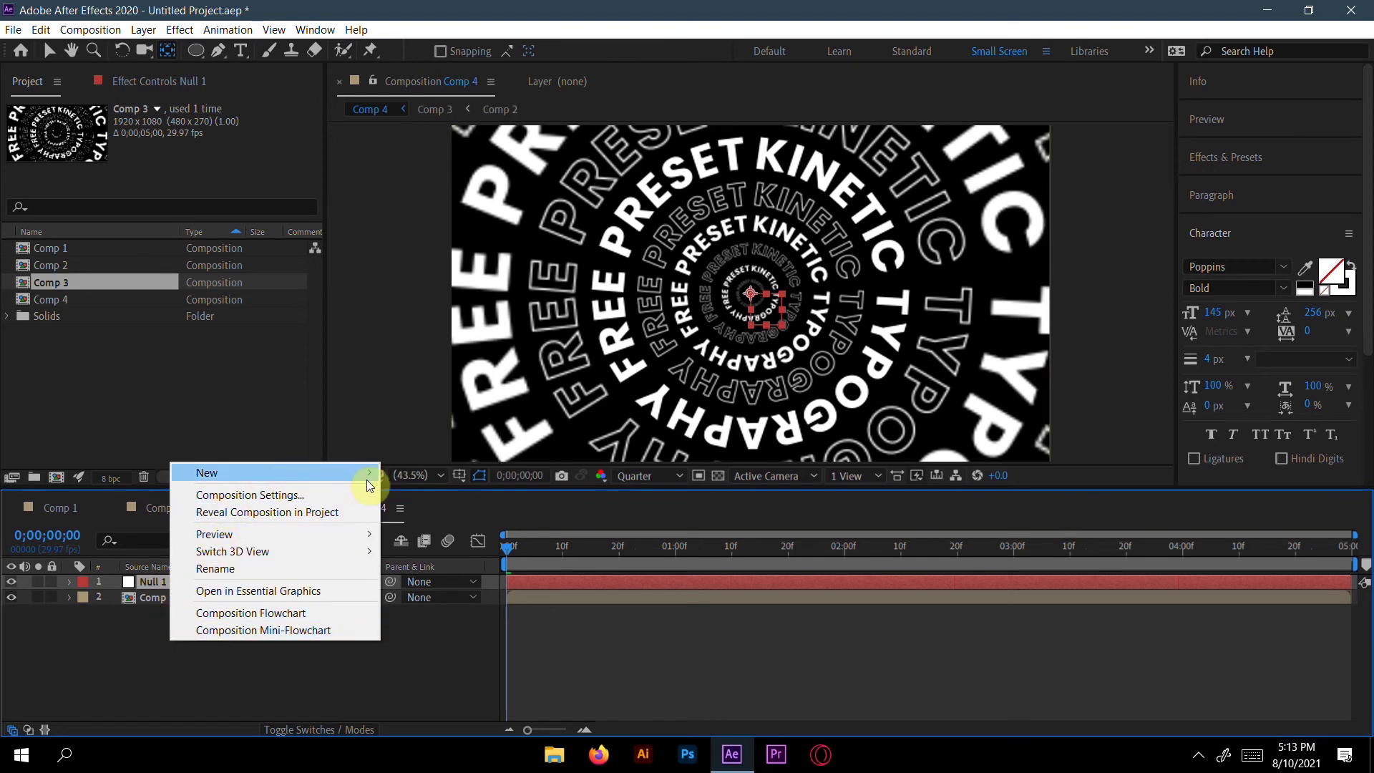
pyautogui.moveTo(351, 474)
pyautogui.click(432, 605)
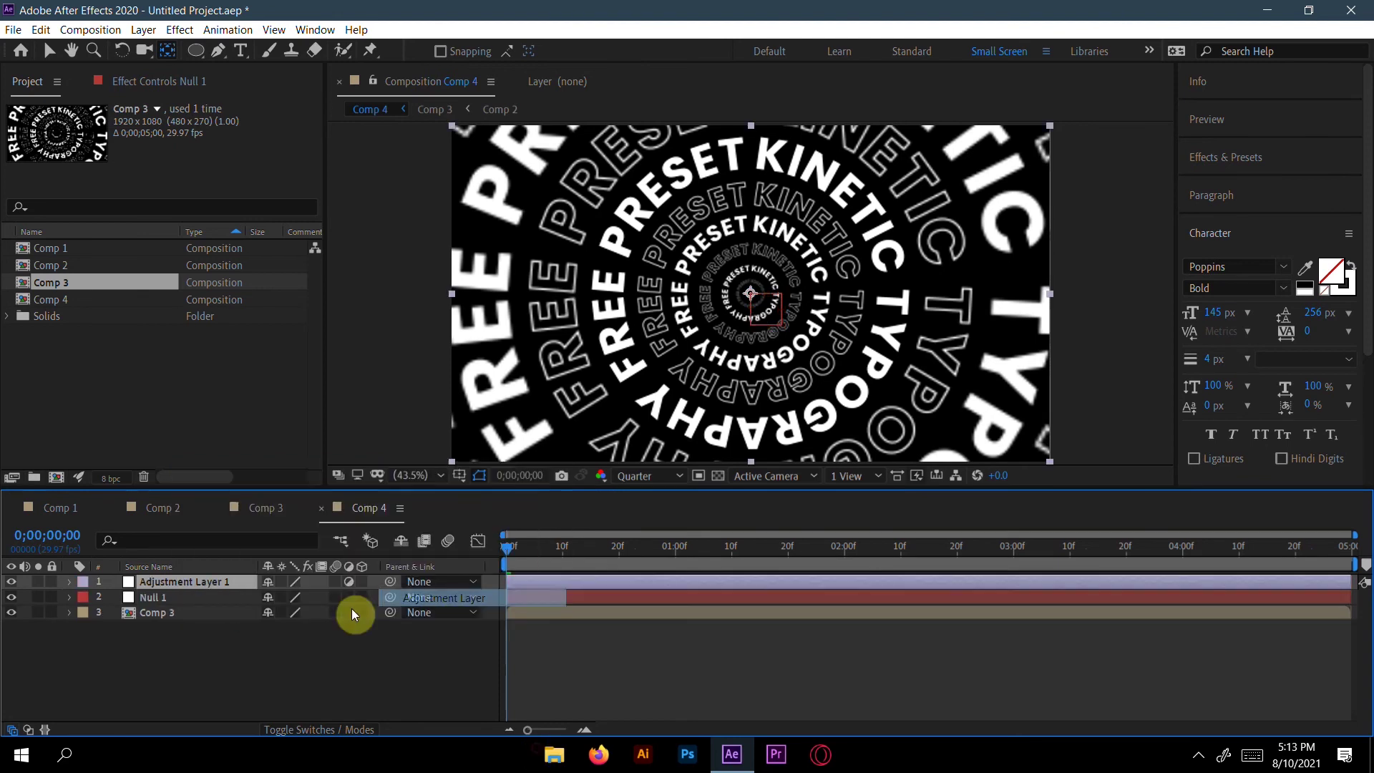
pyautogui.moveTo(153, 579)
pyautogui.mouseDown()
pyautogui.moveTo(204, 720)
pyautogui.moveTo(166, 601)
pyautogui.mouseUp()
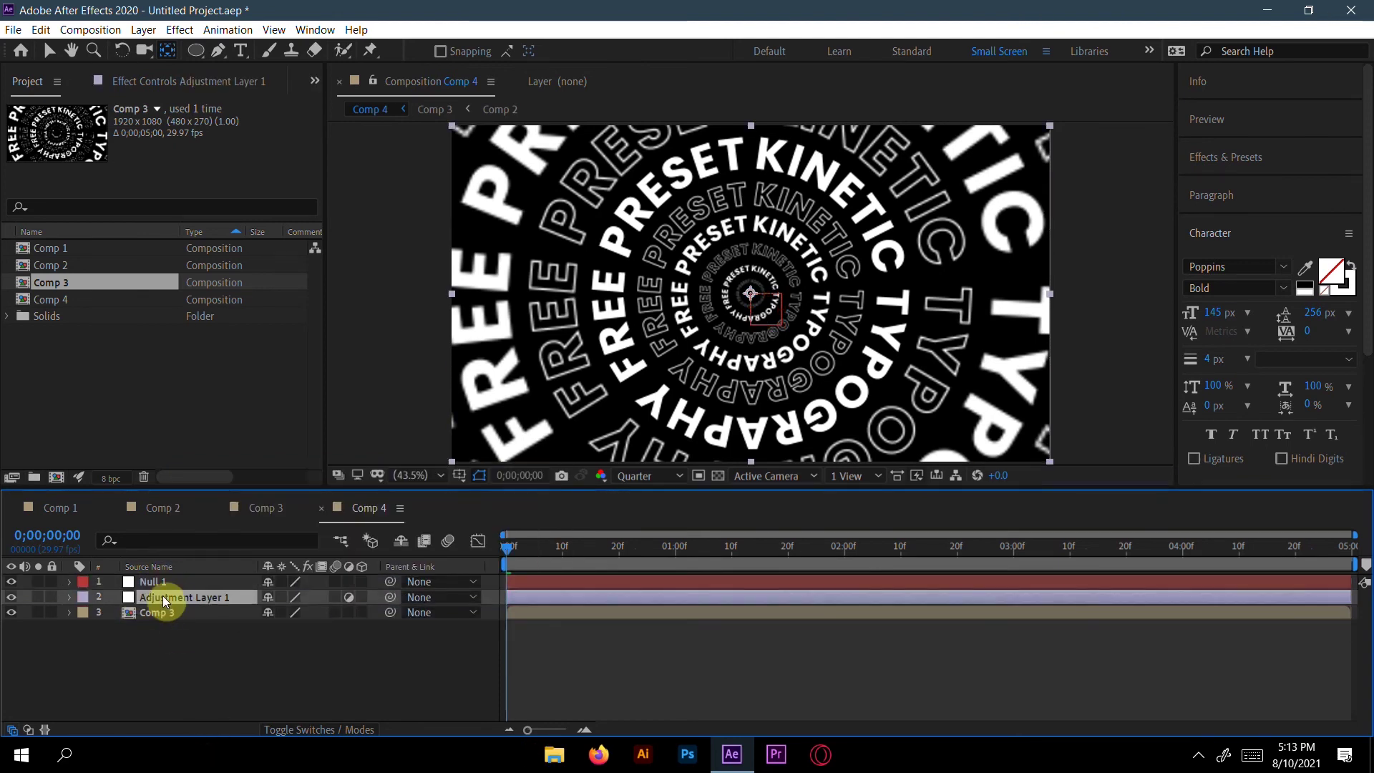
# Step: Find the Tint effect and apply it to the Comp 3 layer
pyautogui.click(1238, 157)
pyautogui.click(1239, 186)
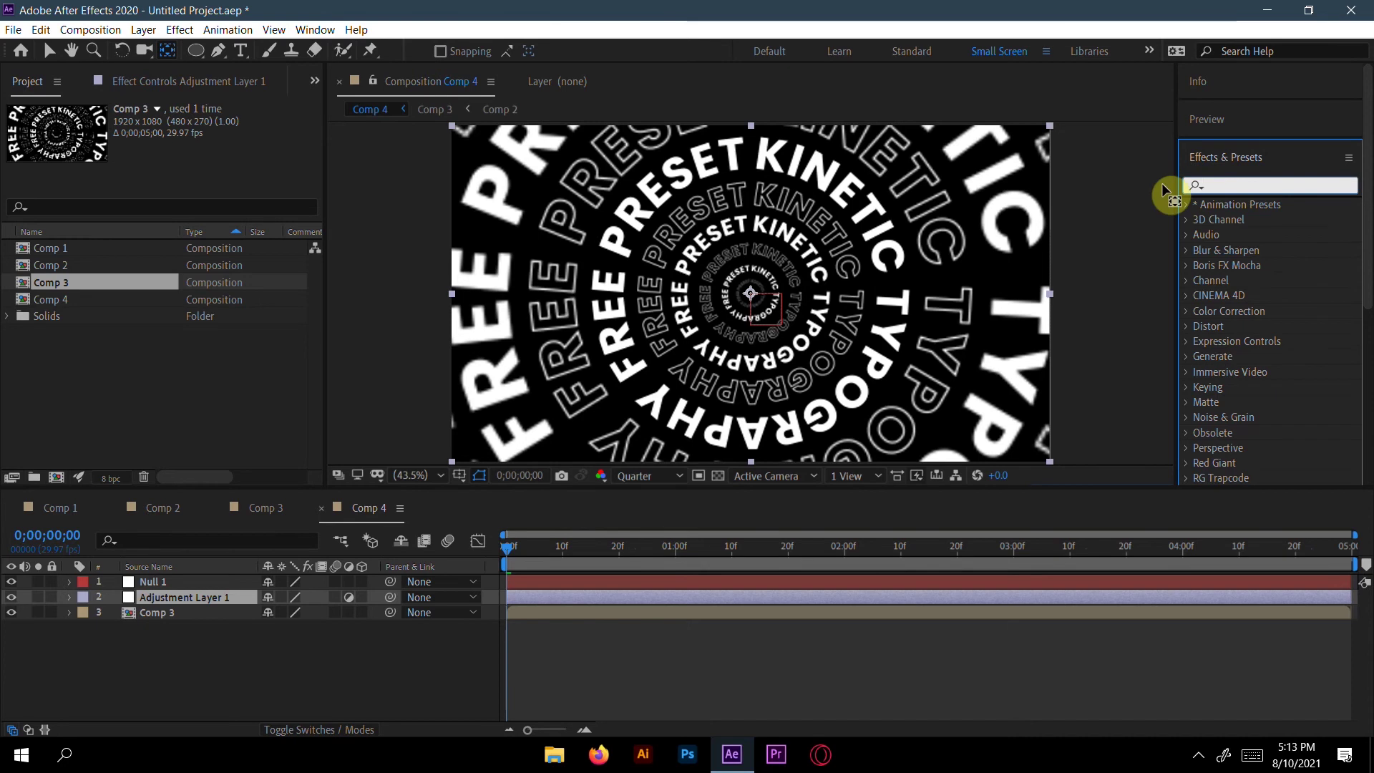
pyautogui.click(184, 657)
pyautogui.click(187, 612)
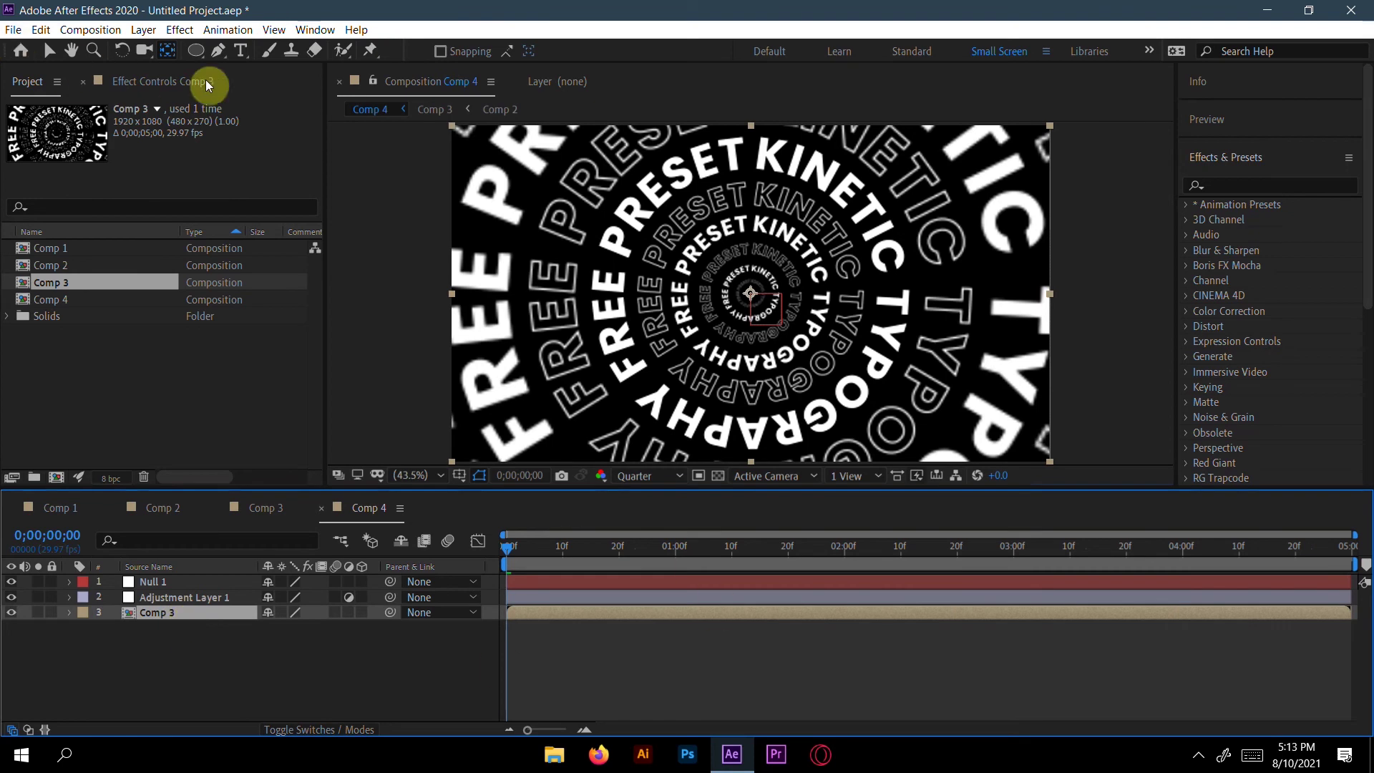
pyautogui.click(1219, 191)
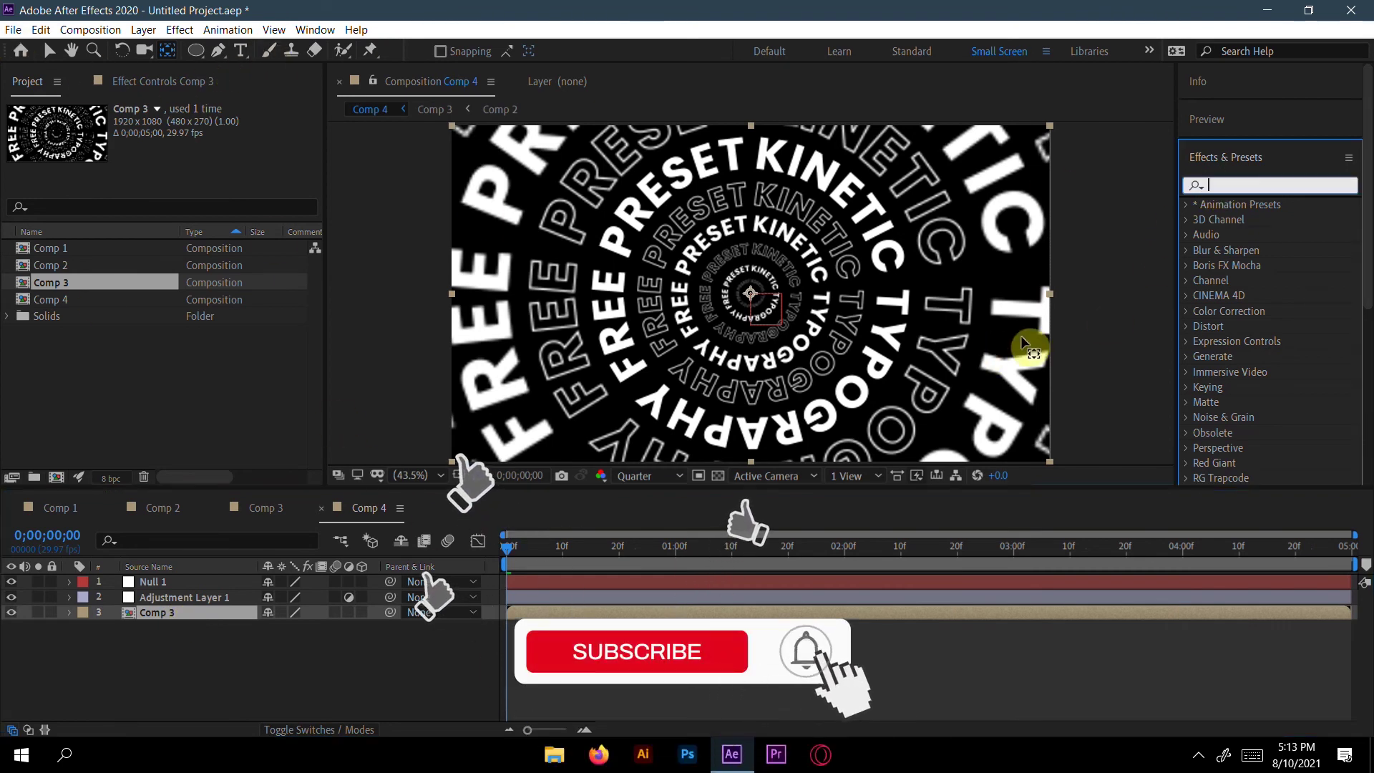
pyautogui.write('tint')
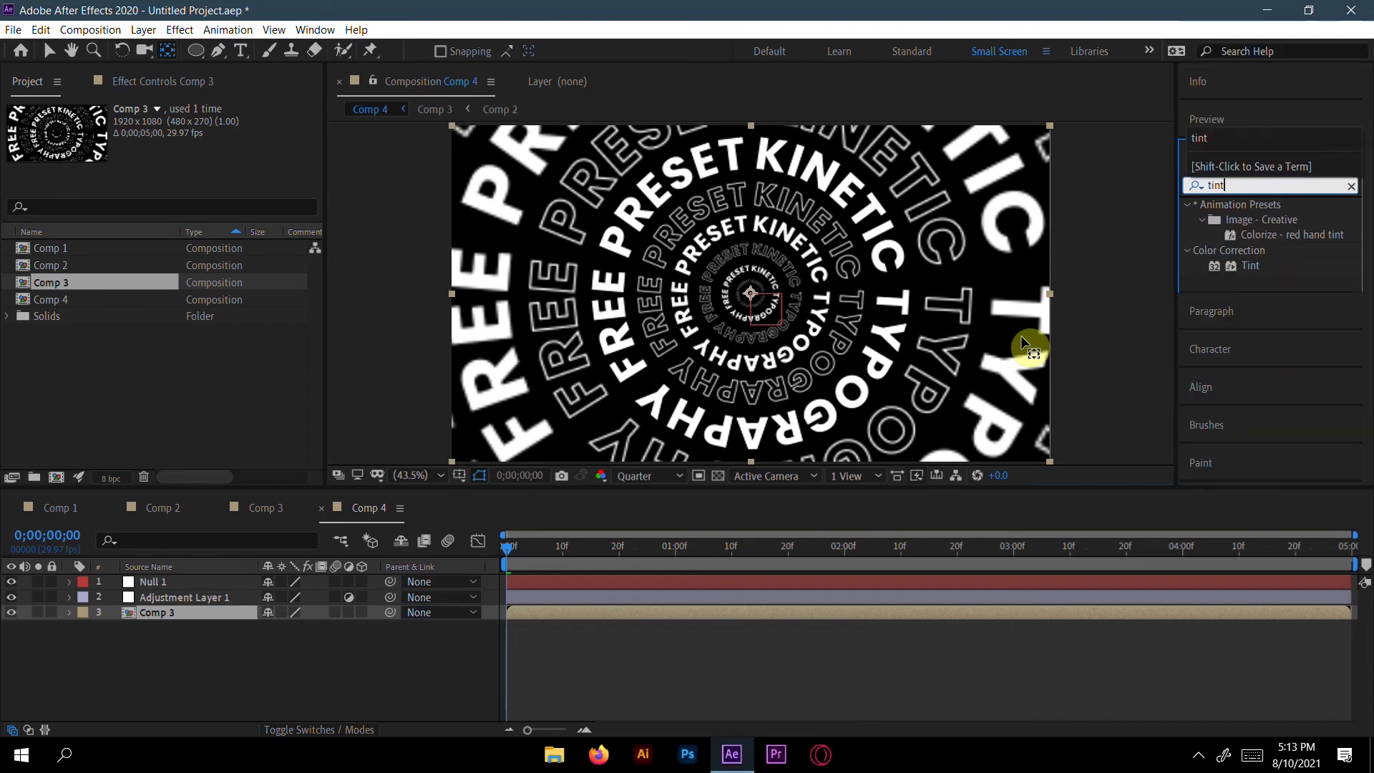
pyautogui.moveTo(1255, 265); pyautogui.dragTo(195, 613)
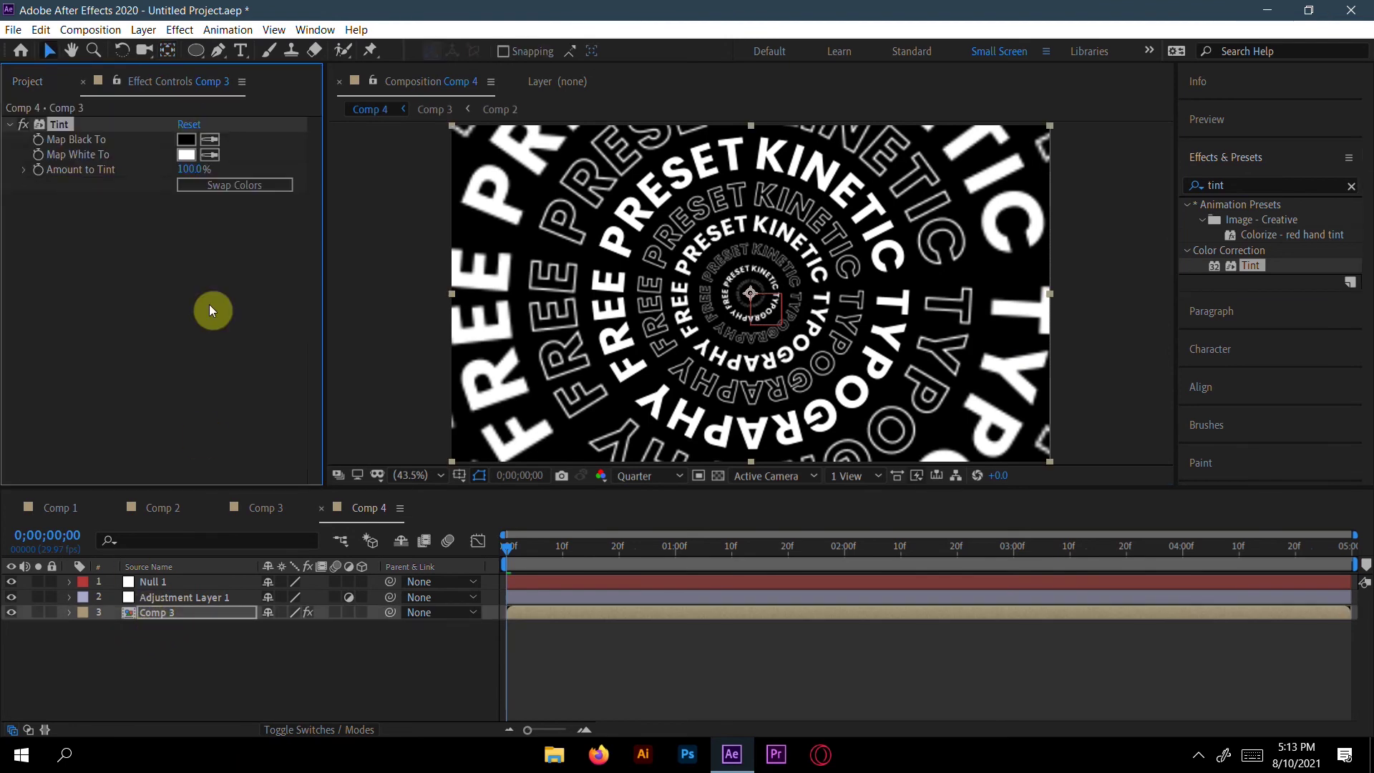
# Step: Set the Tint effect's Map White To color to light cyan 96F0F7
pyautogui.click(186, 156)
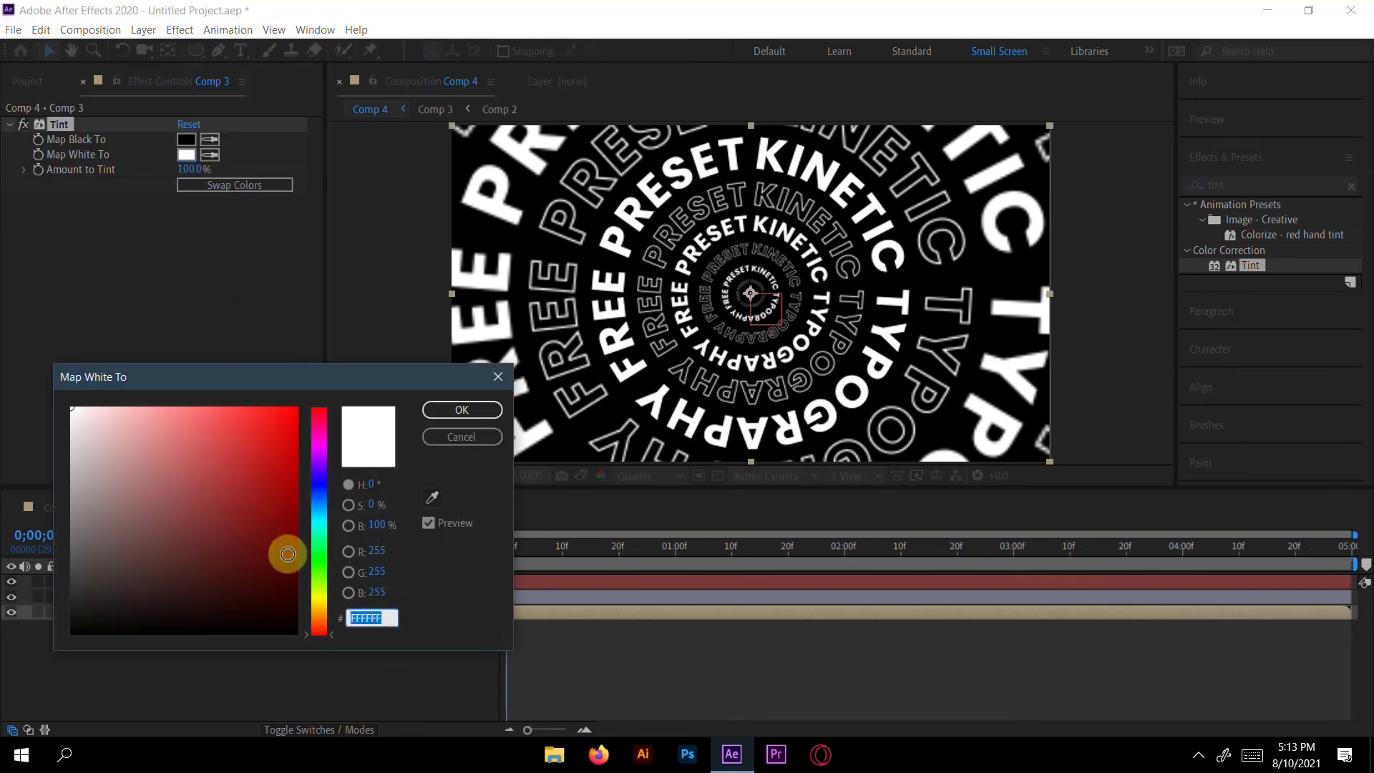
pyautogui.moveTo(315, 549); pyautogui.dragTo(319, 521)
pyautogui.moveTo(250, 452); pyautogui.dragTo(169, 415)
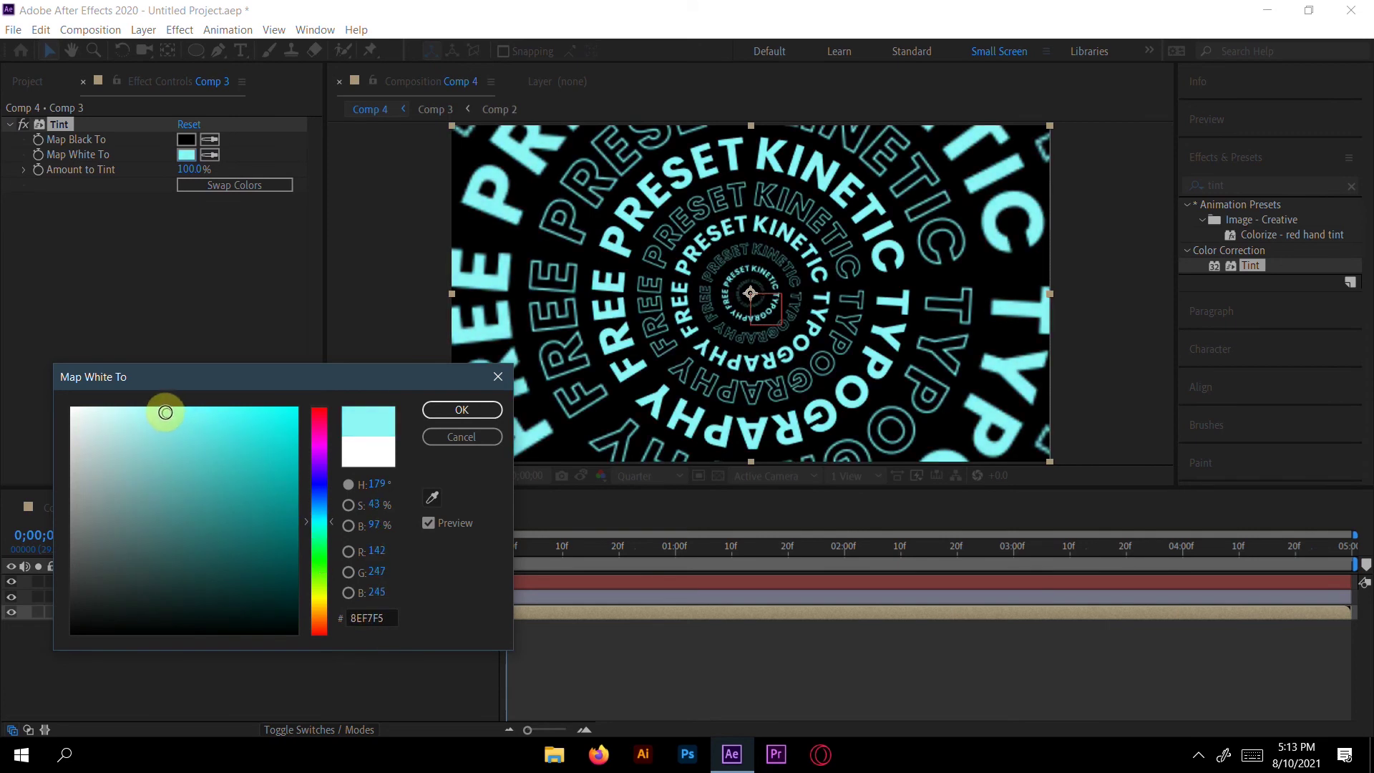
pyautogui.click(160, 413)
pyautogui.moveTo(309, 510); pyautogui.dragTo(309, 518)
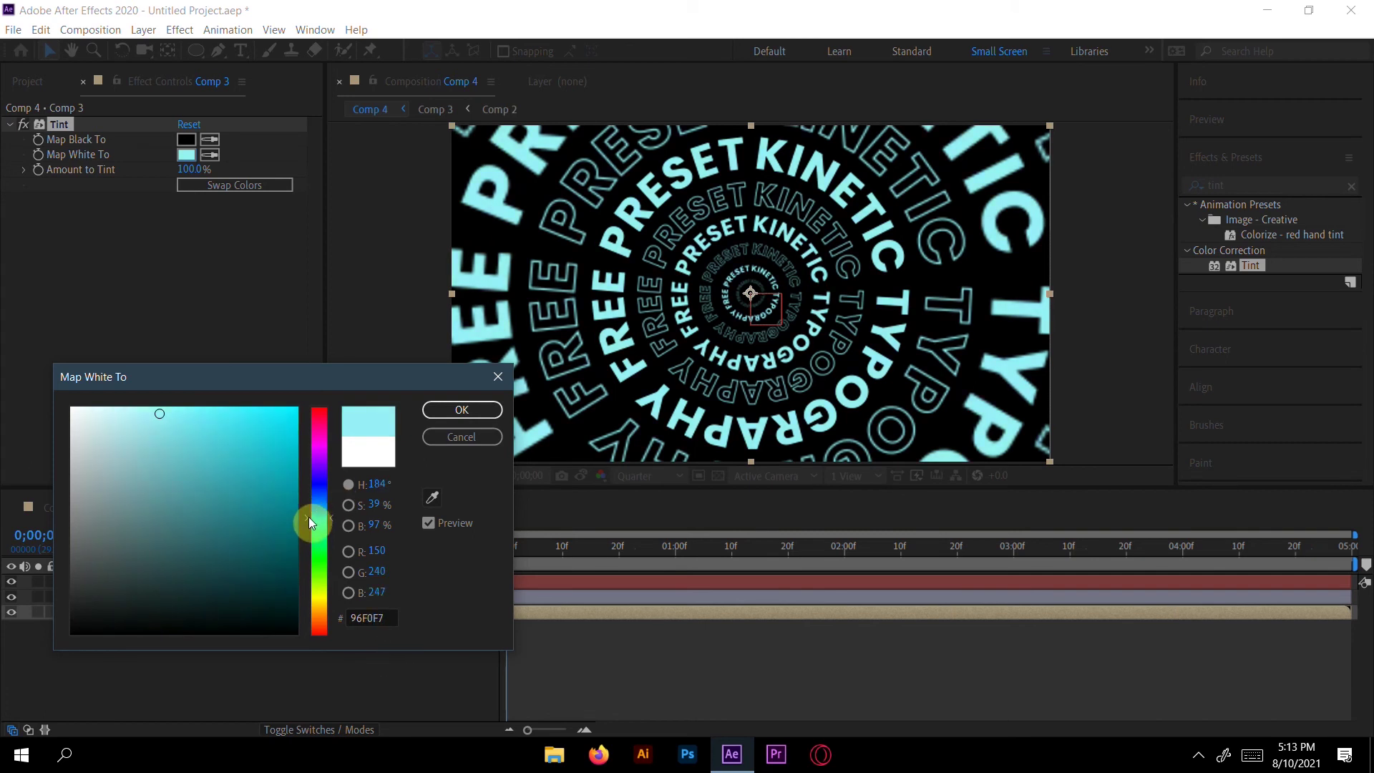
pyautogui.click(457, 409)
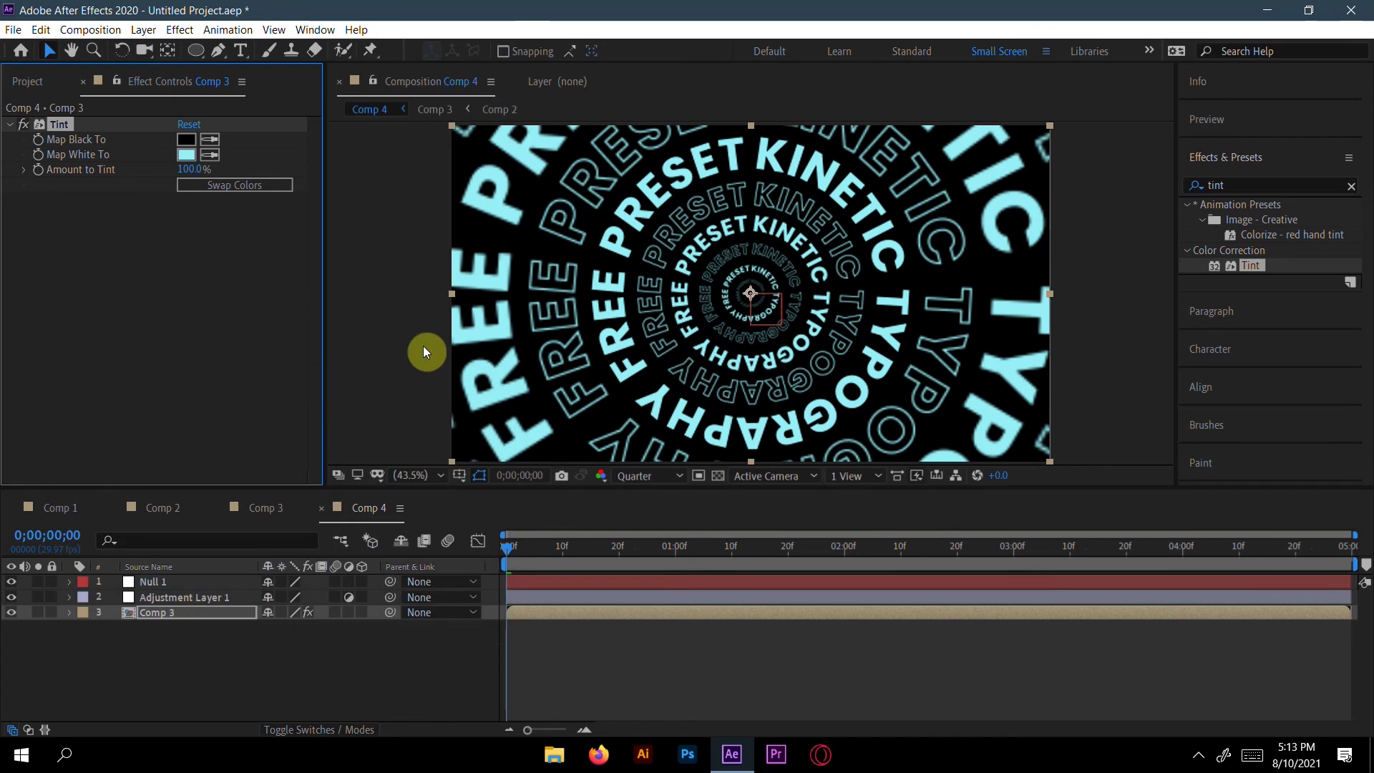
# Step: Find the Stylize Glow effect and apply it to the adjustment layer
pyautogui.click(176, 599)
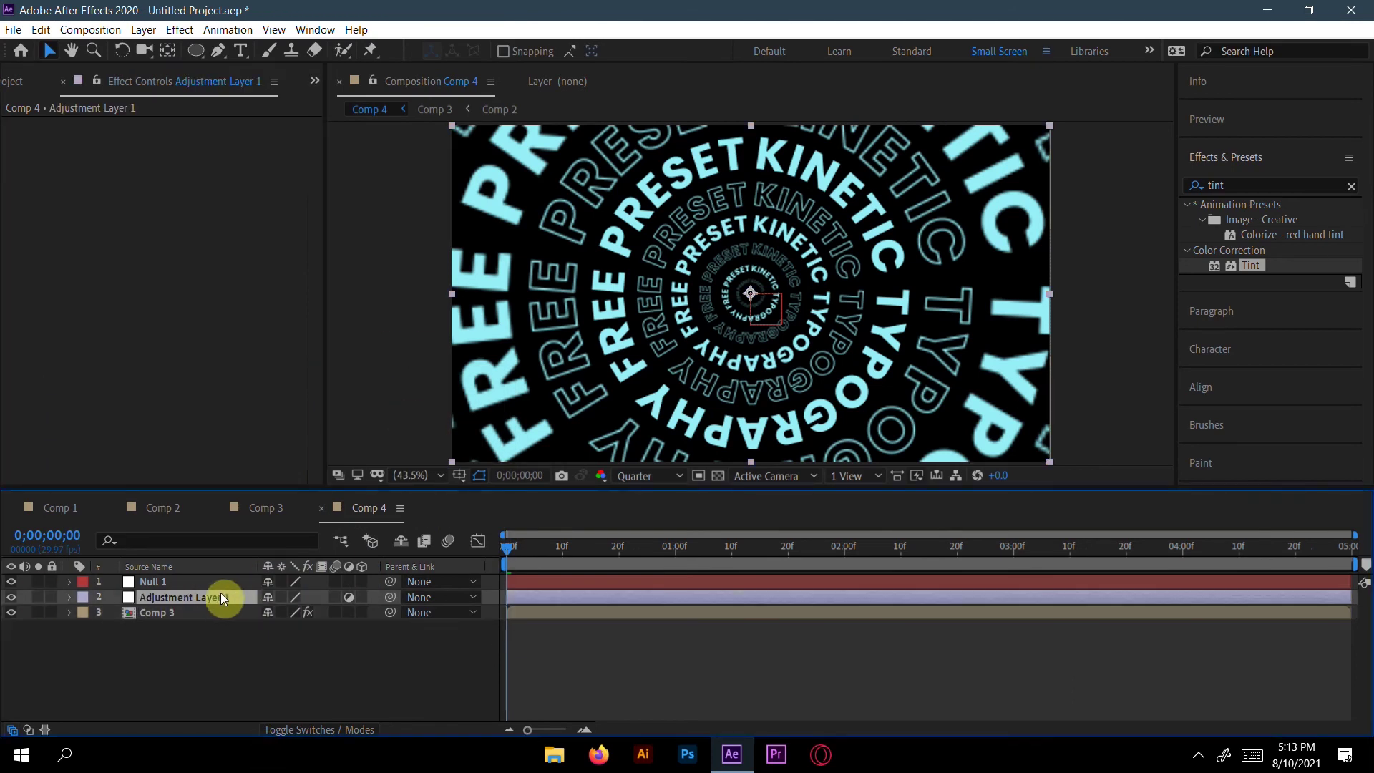
pyautogui.click(1224, 184)
pyautogui.press('BackSpace')
pyautogui.press('BackSpace')
pyautogui.press('BackSpace')
pyautogui.press('BackSpace')
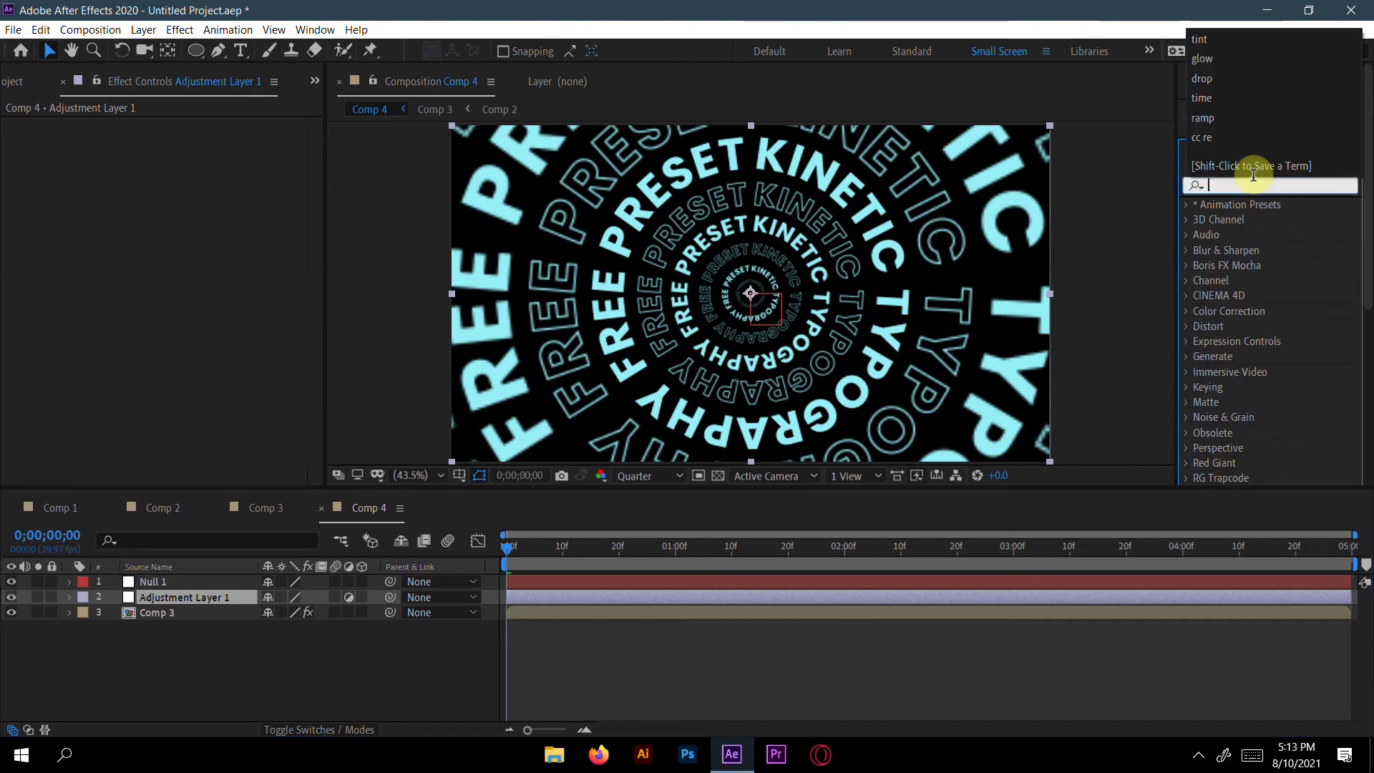
pyautogui.write('glow')
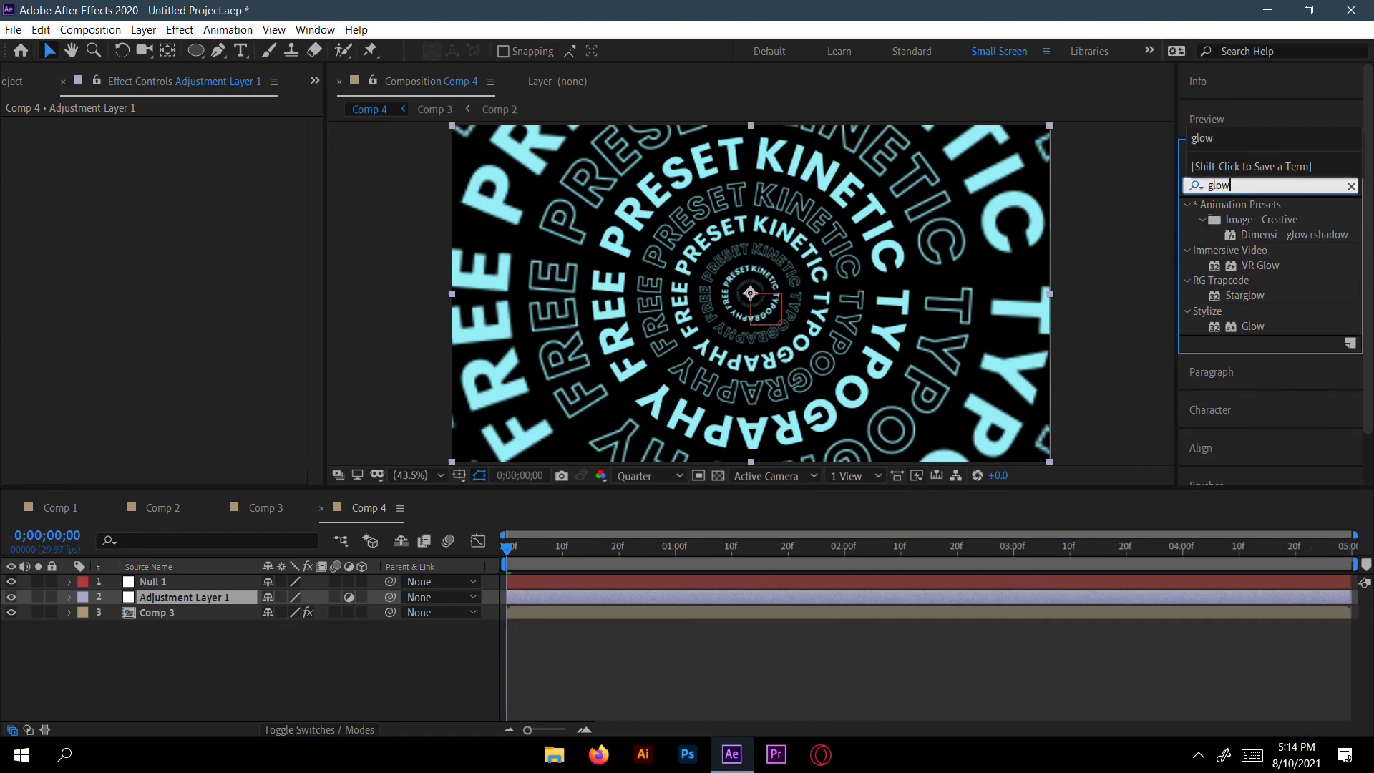
pyautogui.moveTo(1267, 324); pyautogui.dragTo(166, 596)
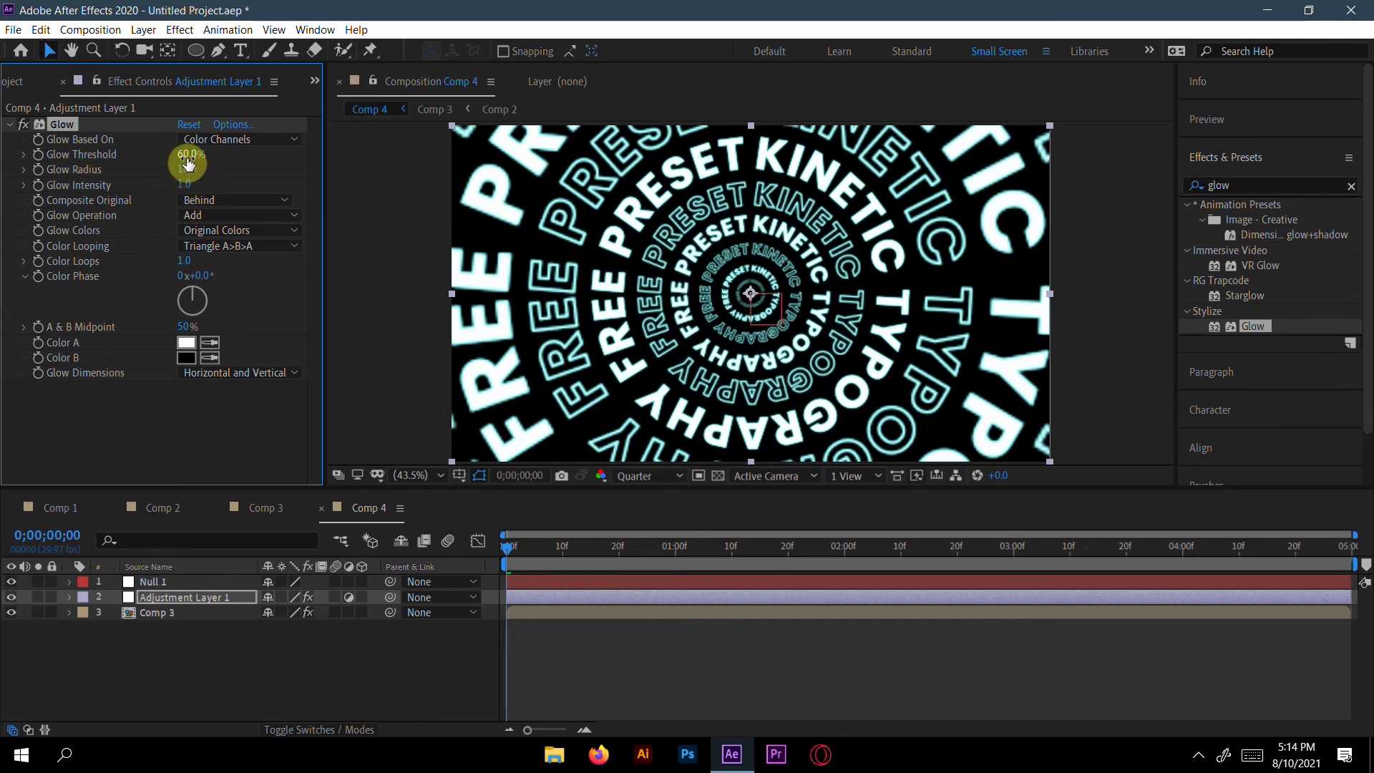
# Step: Set the adjustment layer's Glow Threshold to 43.9%, Glow Radius to 39 and Glow Intensity to 1.4
pyautogui.moveTo(185, 157); pyautogui.dragTo(155, 163)
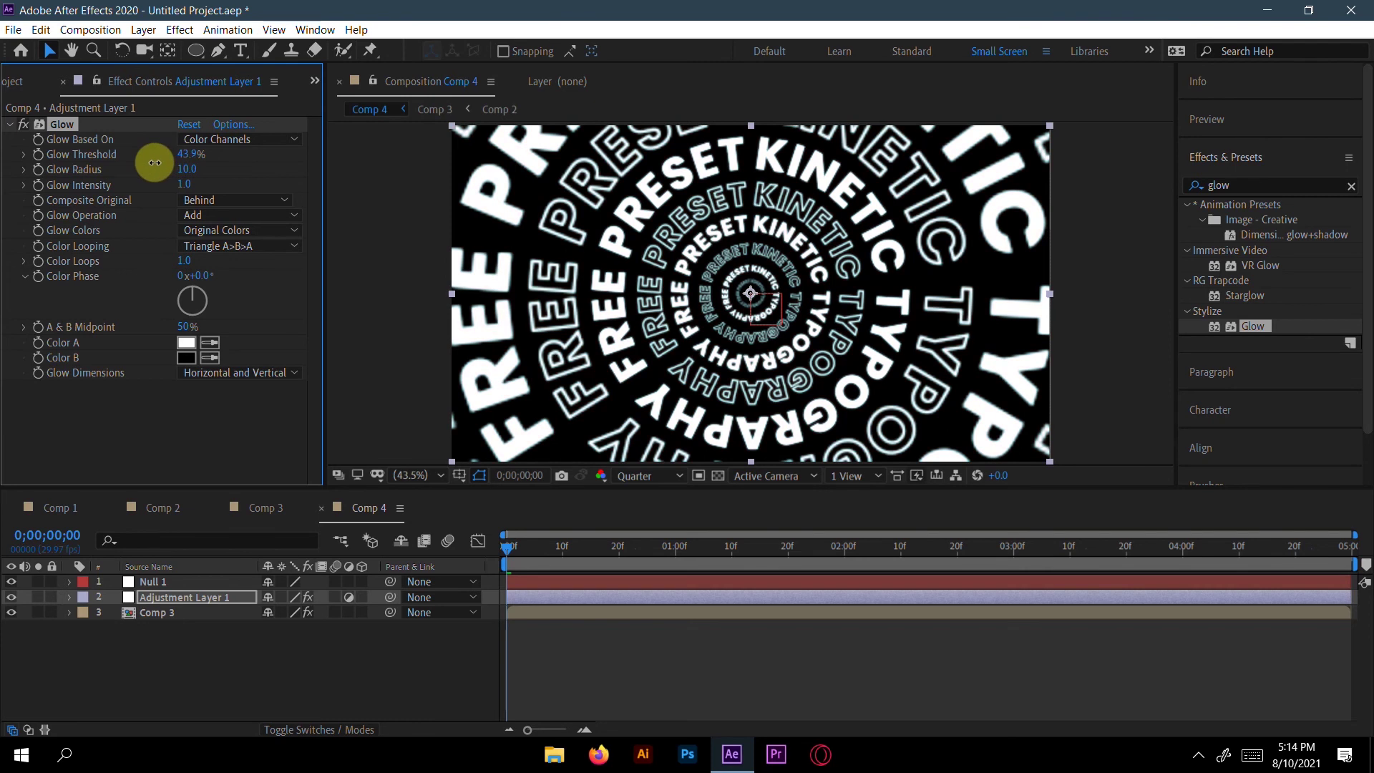
pyautogui.moveTo(186, 170); pyautogui.dragTo(213, 170)
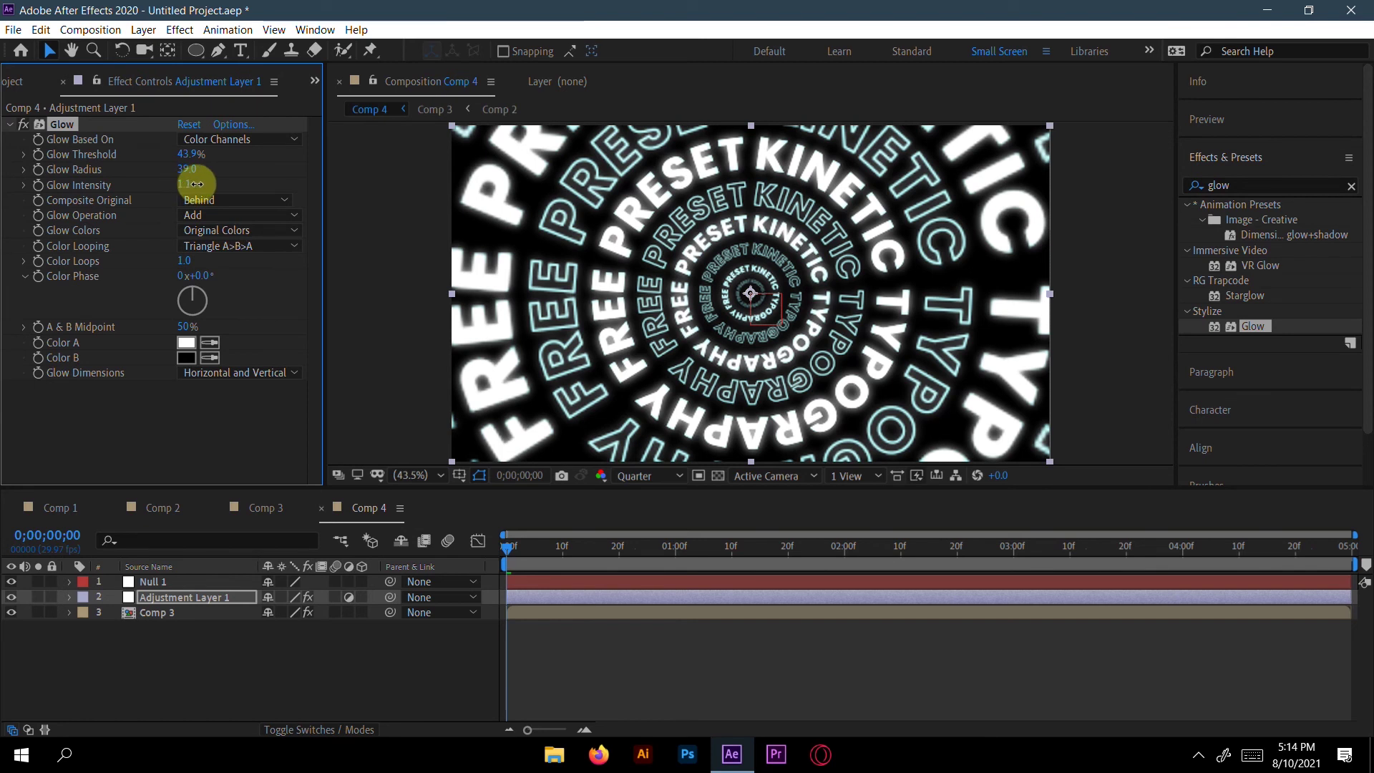
pyautogui.moveTo(203, 184); pyautogui.dragTo(216, 185)
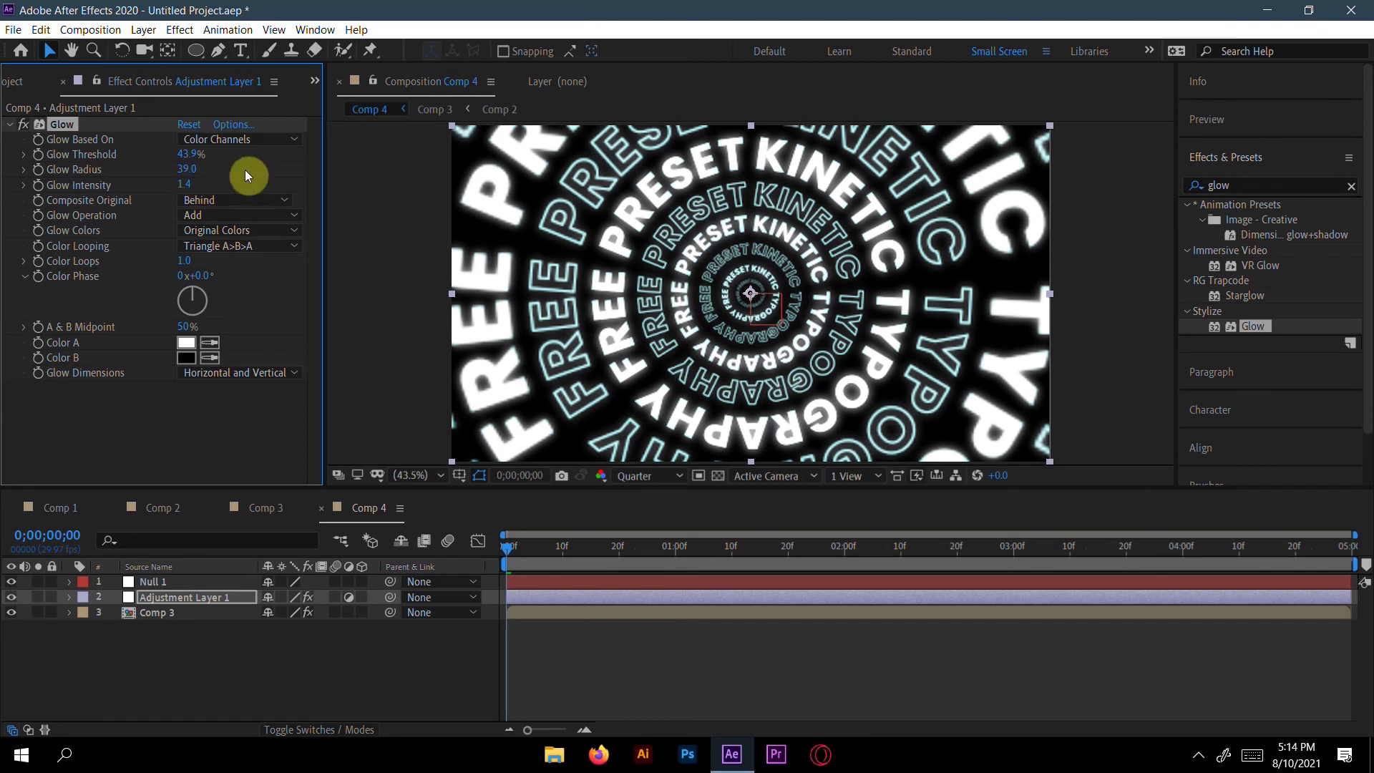
pyautogui.click(234, 646)
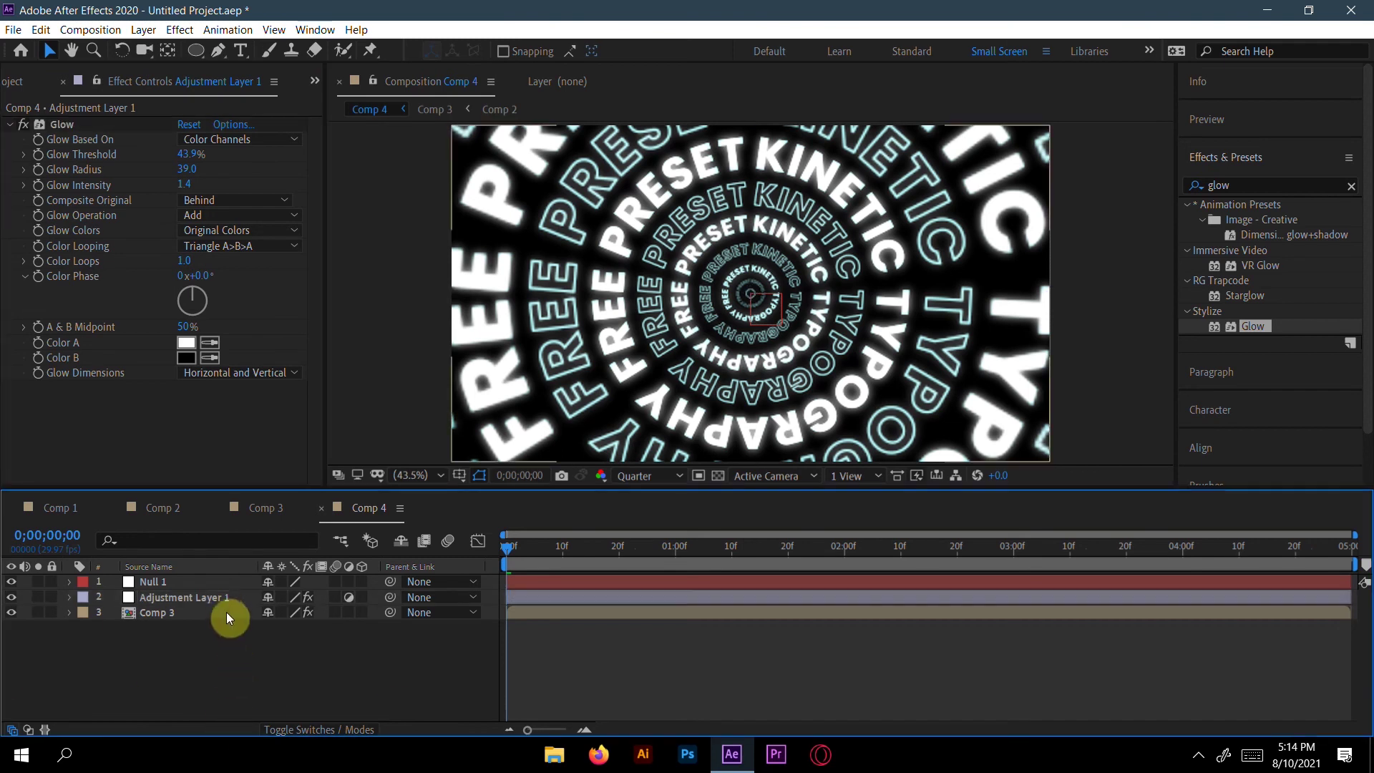
pyautogui.click(222, 599)
pyautogui.click(219, 613)
pyautogui.click(269, 750)
pyautogui.hotkey('ctrl', 'Up')
pyautogui.hotkey('ctrl', 'shift', 'Down')
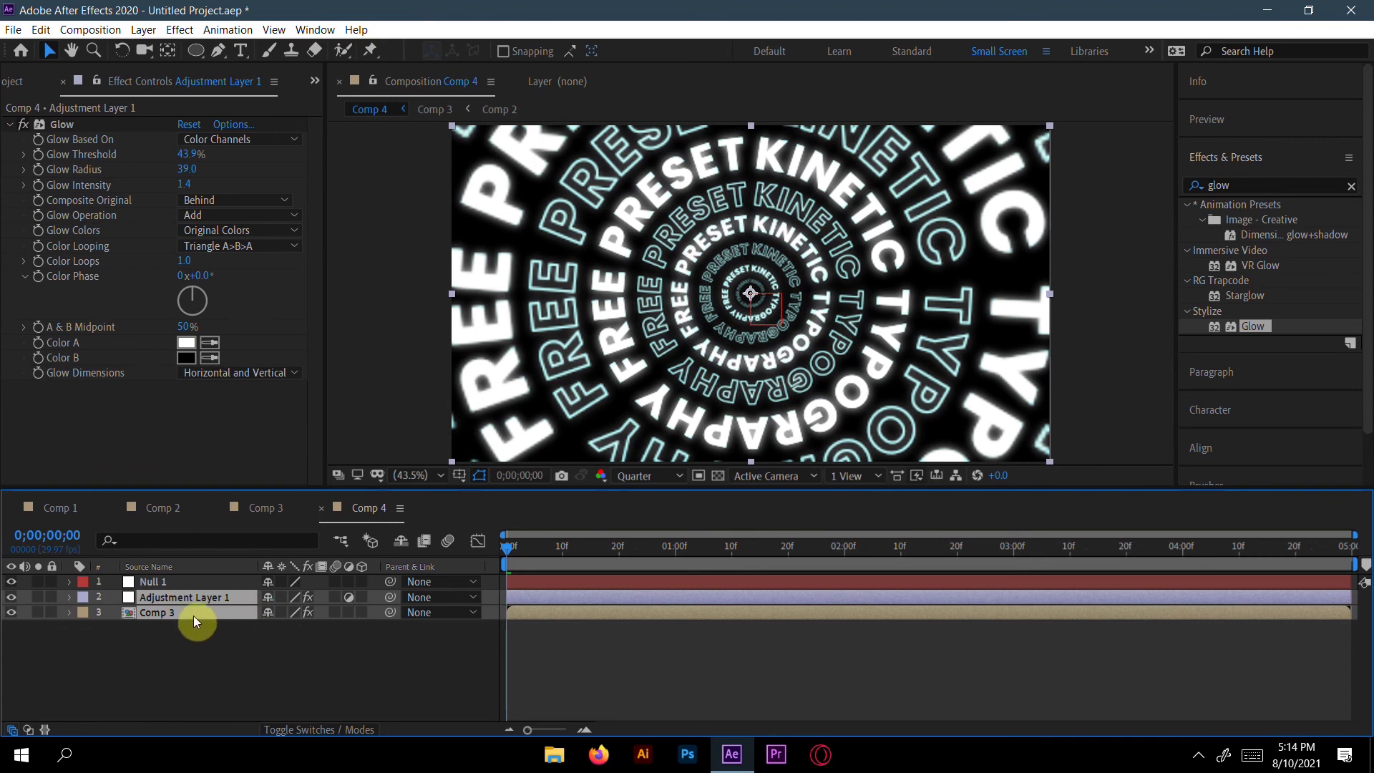
pyautogui.click(203, 641)
pyautogui.click(215, 598)
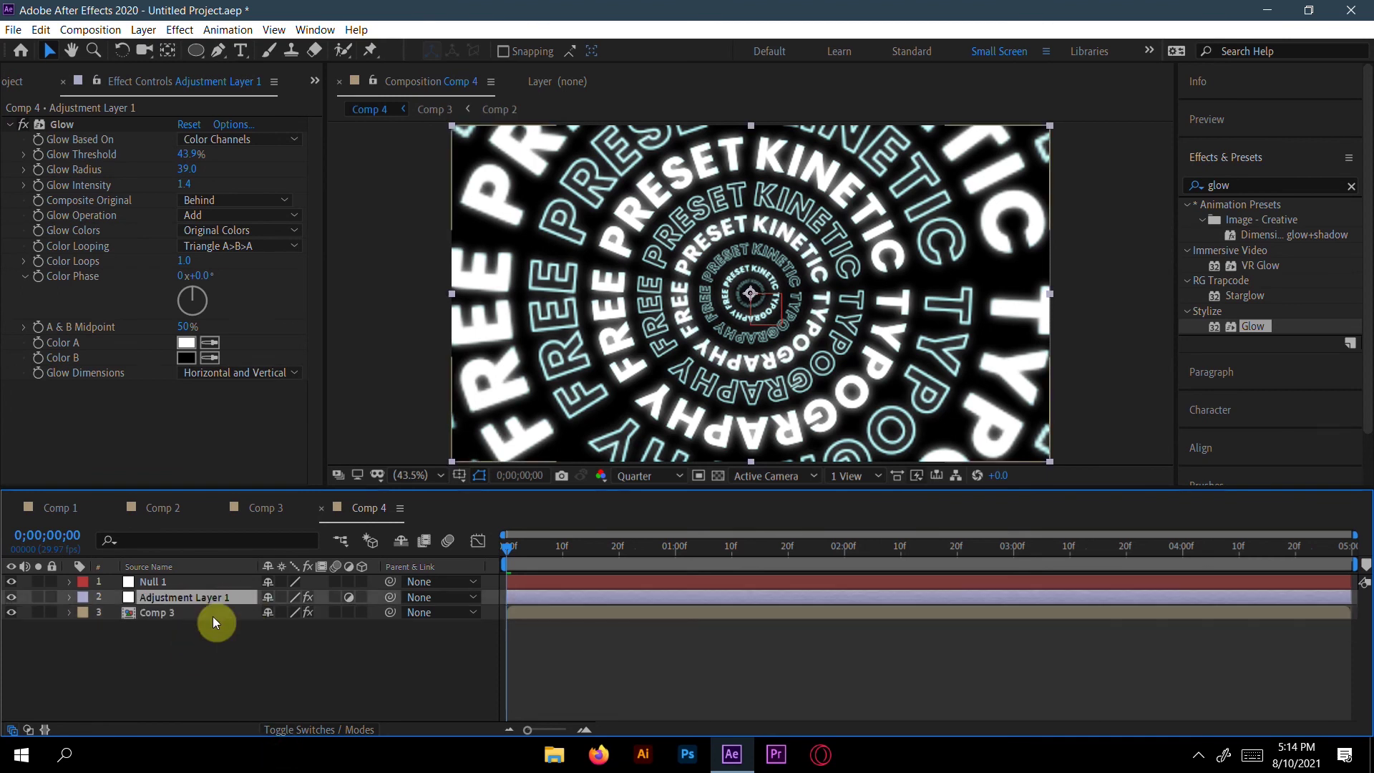
pyautogui.click(228, 630)
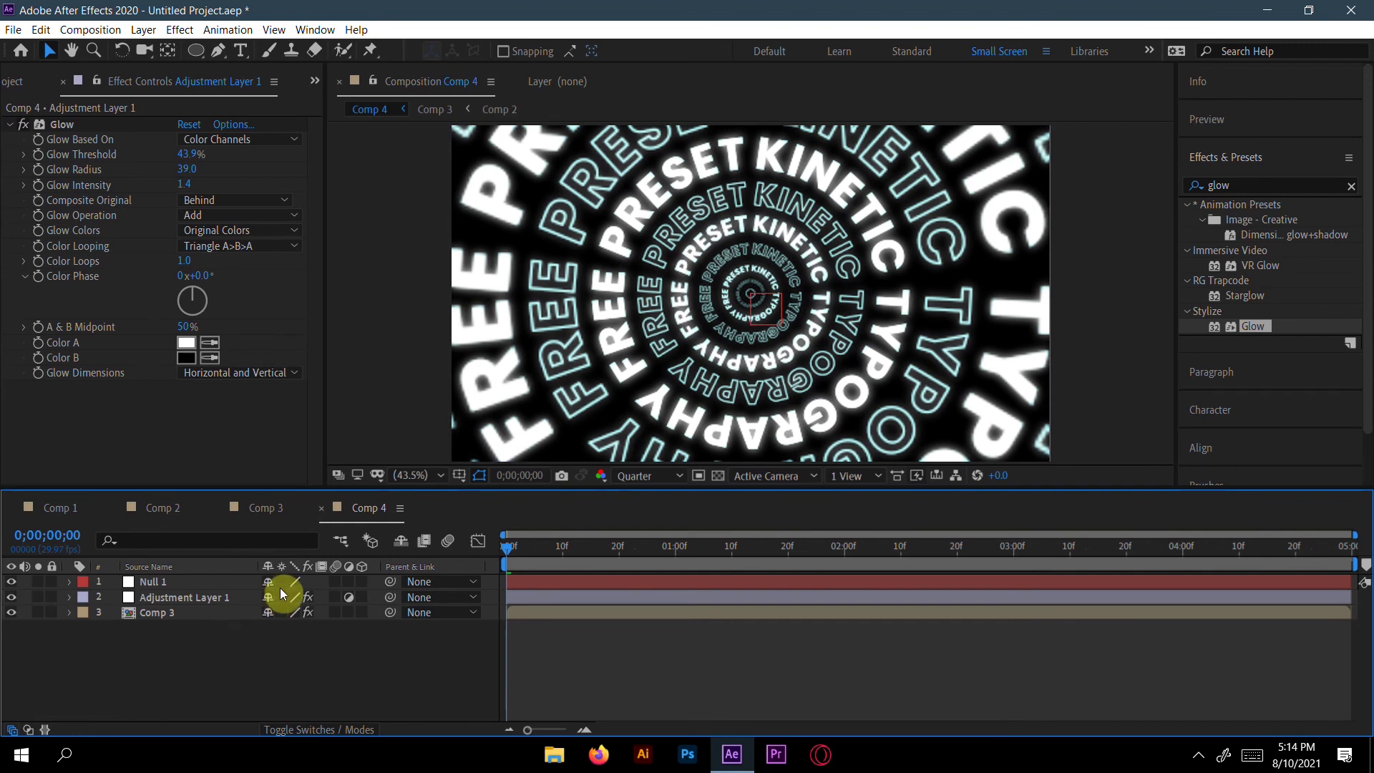
# Step: Turn on Collapse Transformations for the Comp 3 layer
pyautogui.click(187, 614)
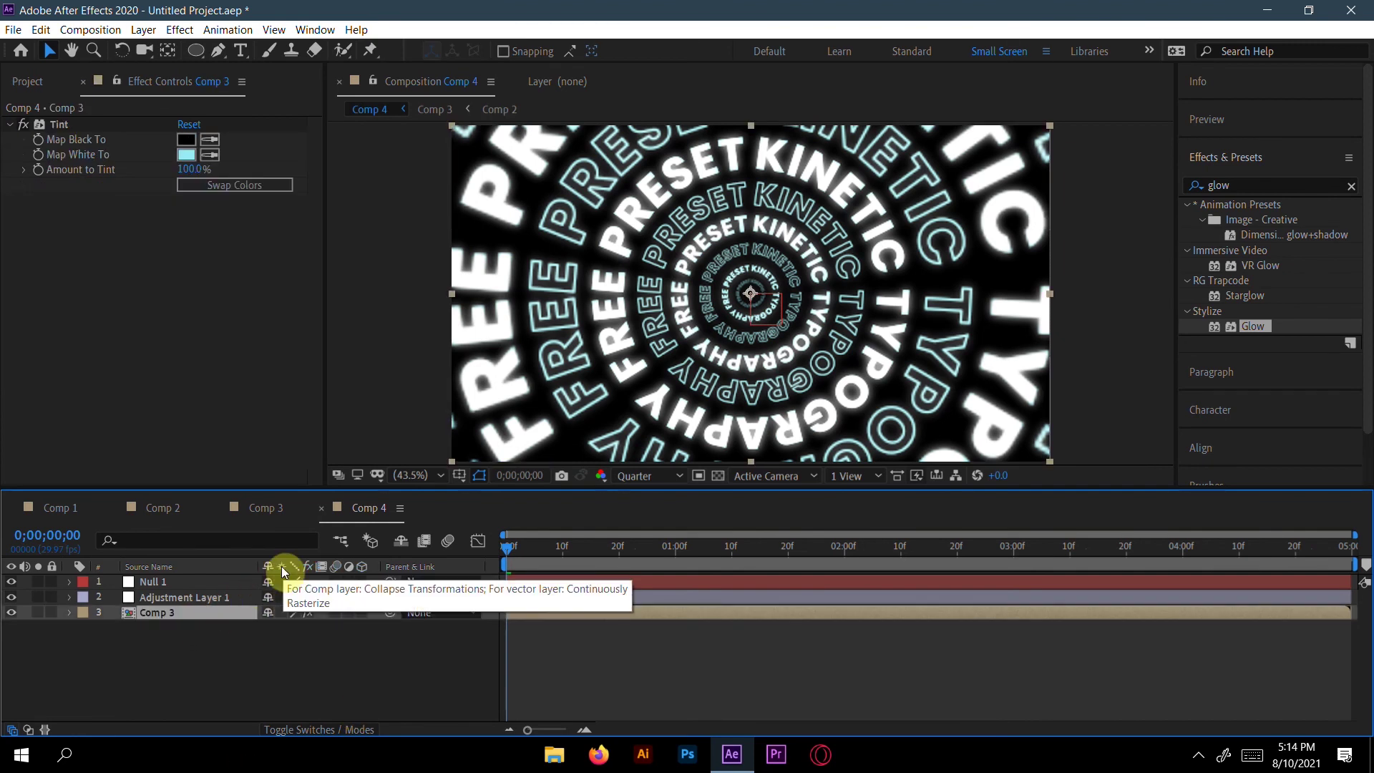
pyautogui.click(281, 612)
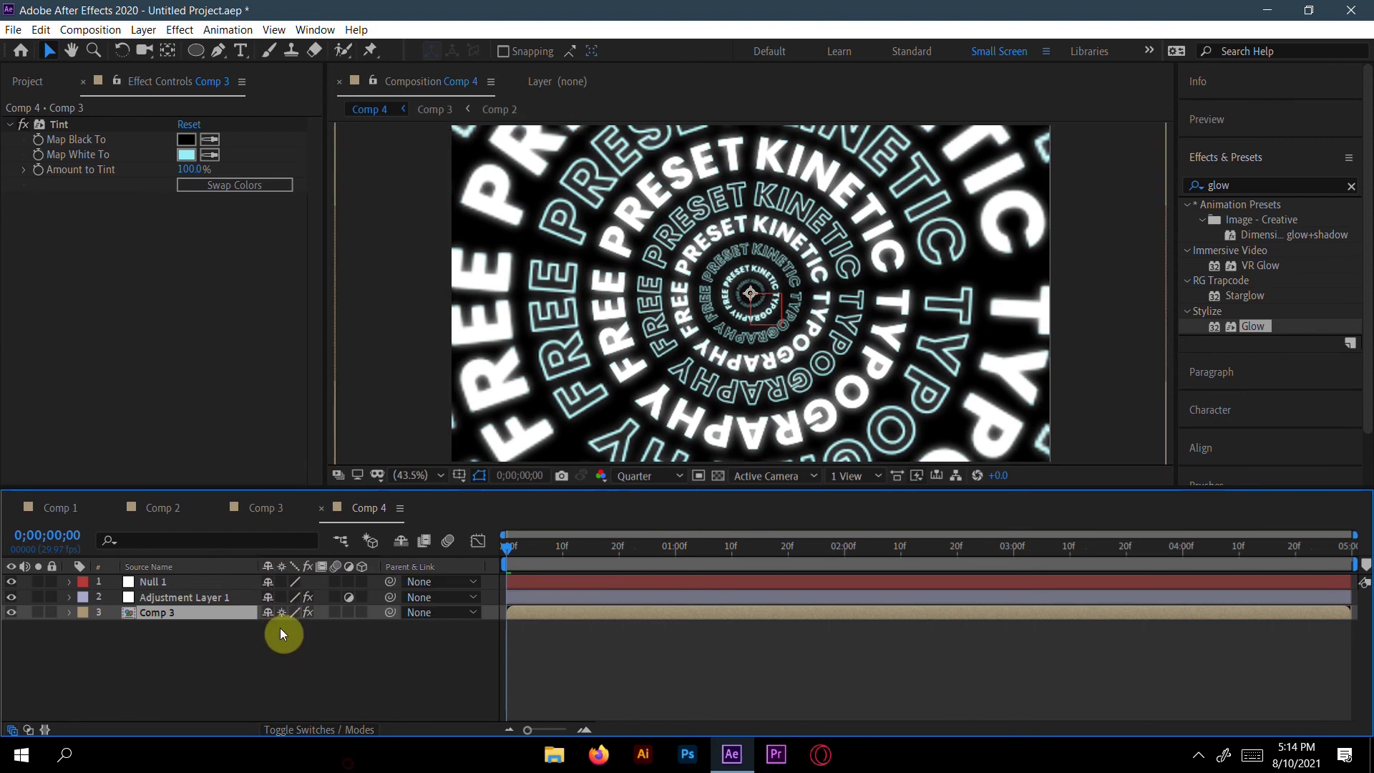
pyautogui.click(228, 644)
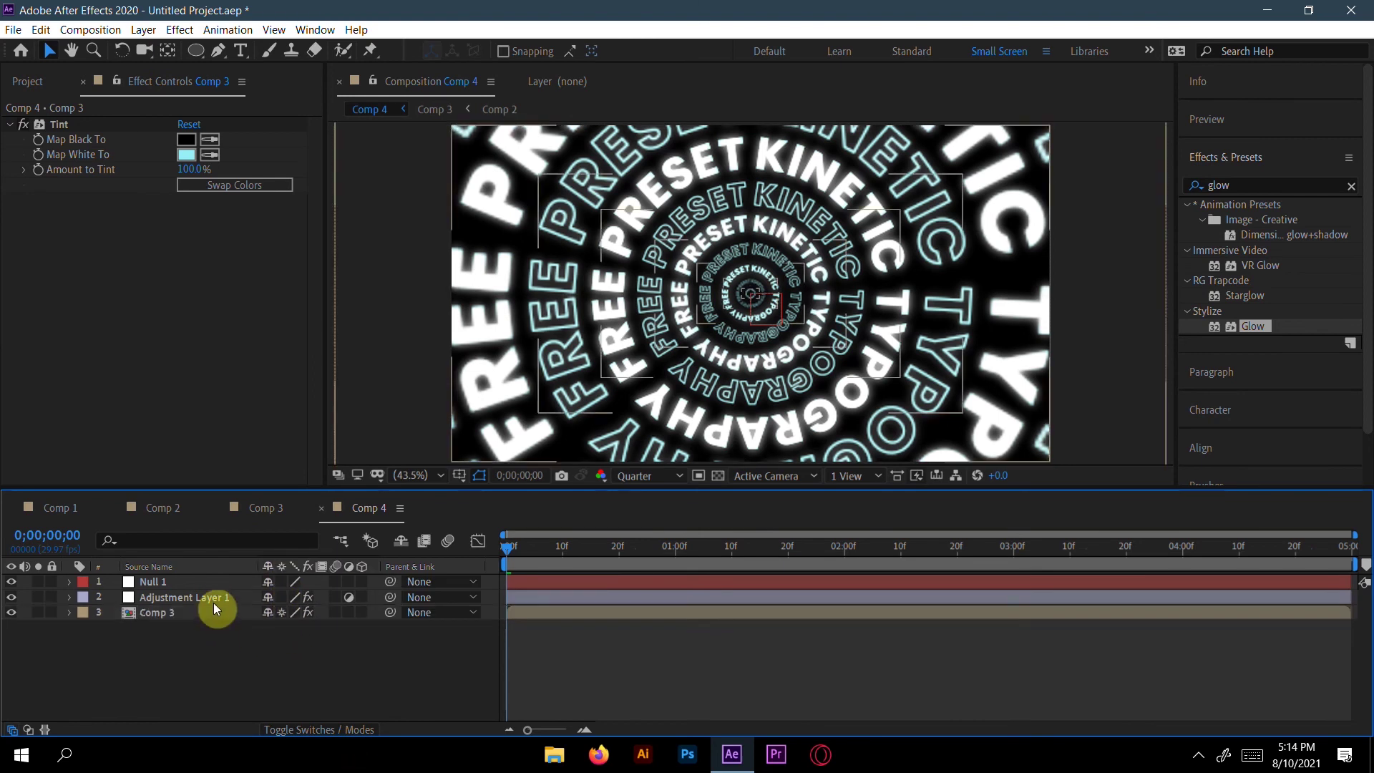
# Step: Pre-compose Adjustment Layer 1 and Comp 3 together, and parent the resulting pre-comp to Null 1
pyautogui.click(213, 601)
pyautogui.keyDown('ctrl'); pyautogui.click(213, 613); pyautogui.keyUp('ctrl')
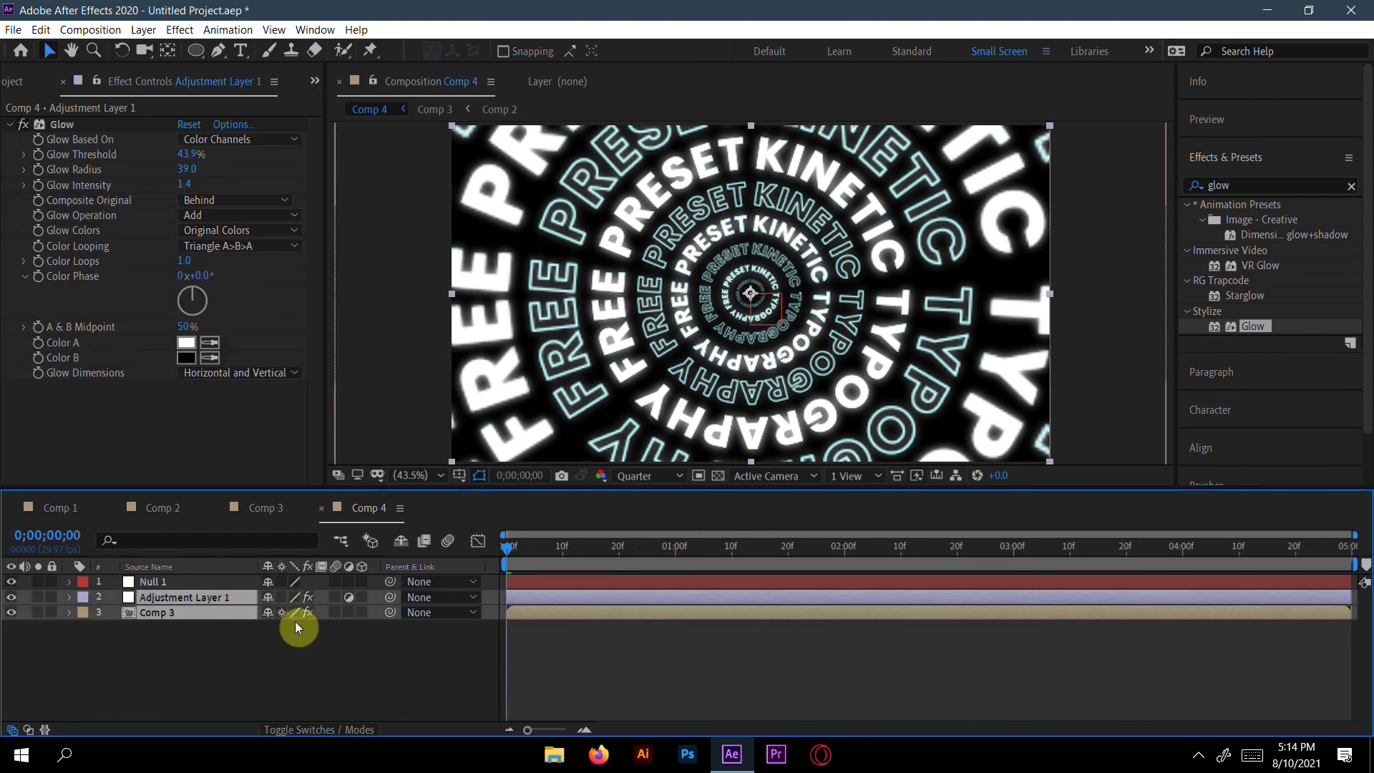
pyautogui.rightClick(195, 614)
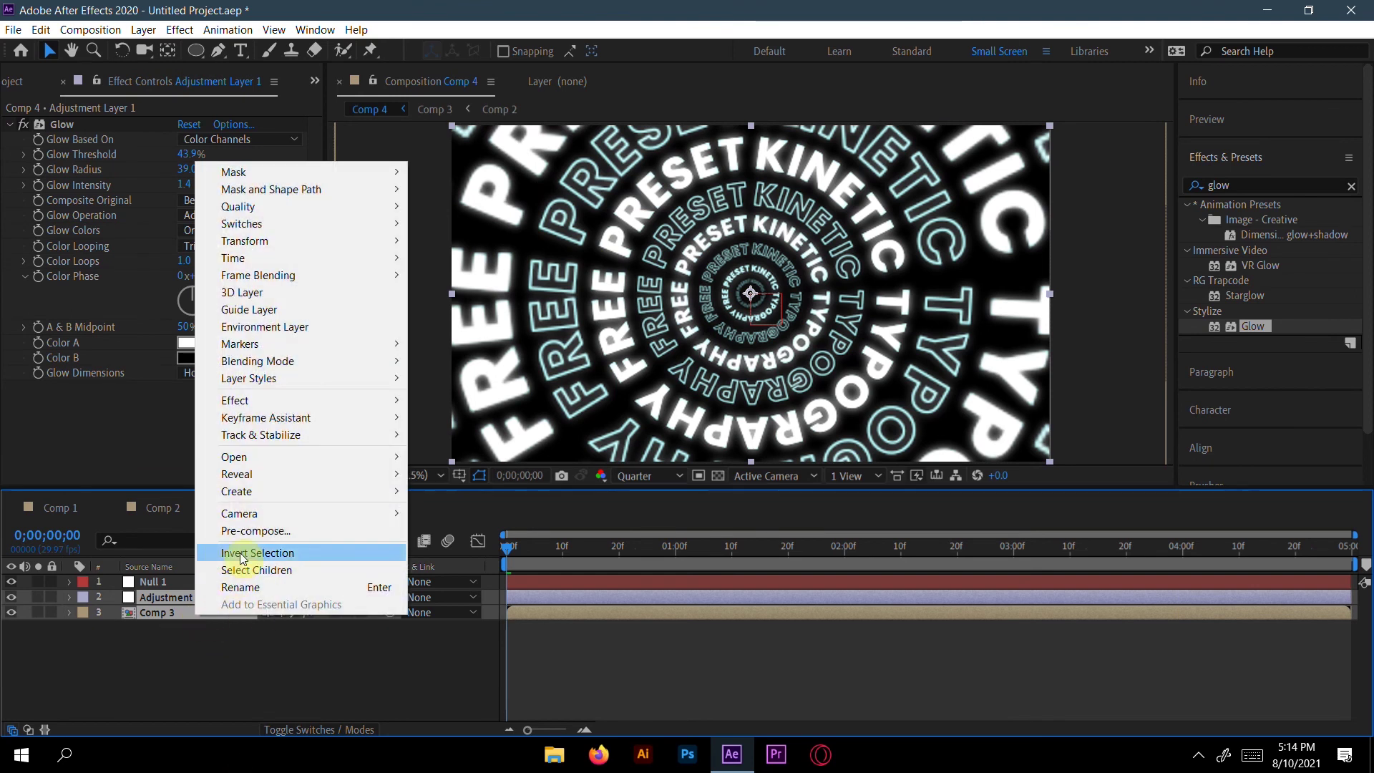
pyautogui.click(251, 534)
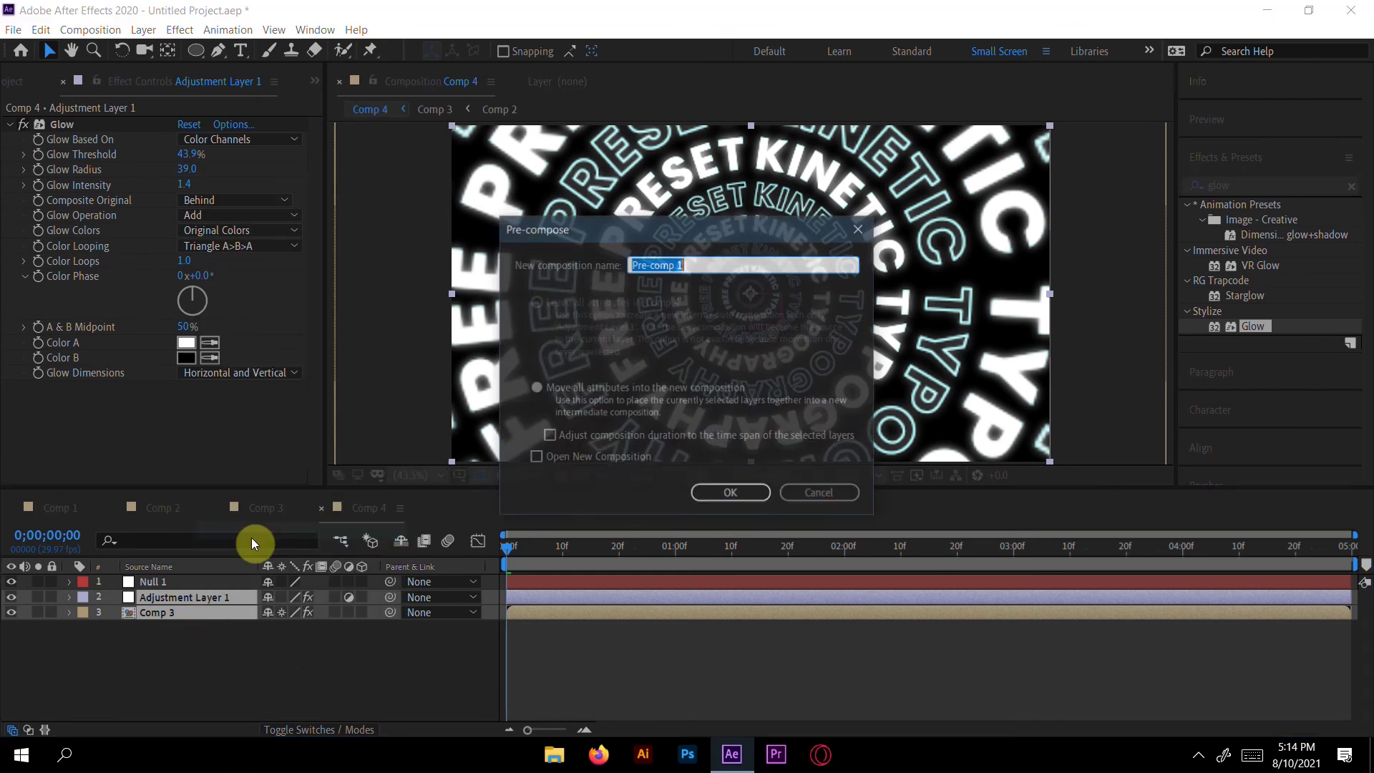
pyautogui.click(746, 495)
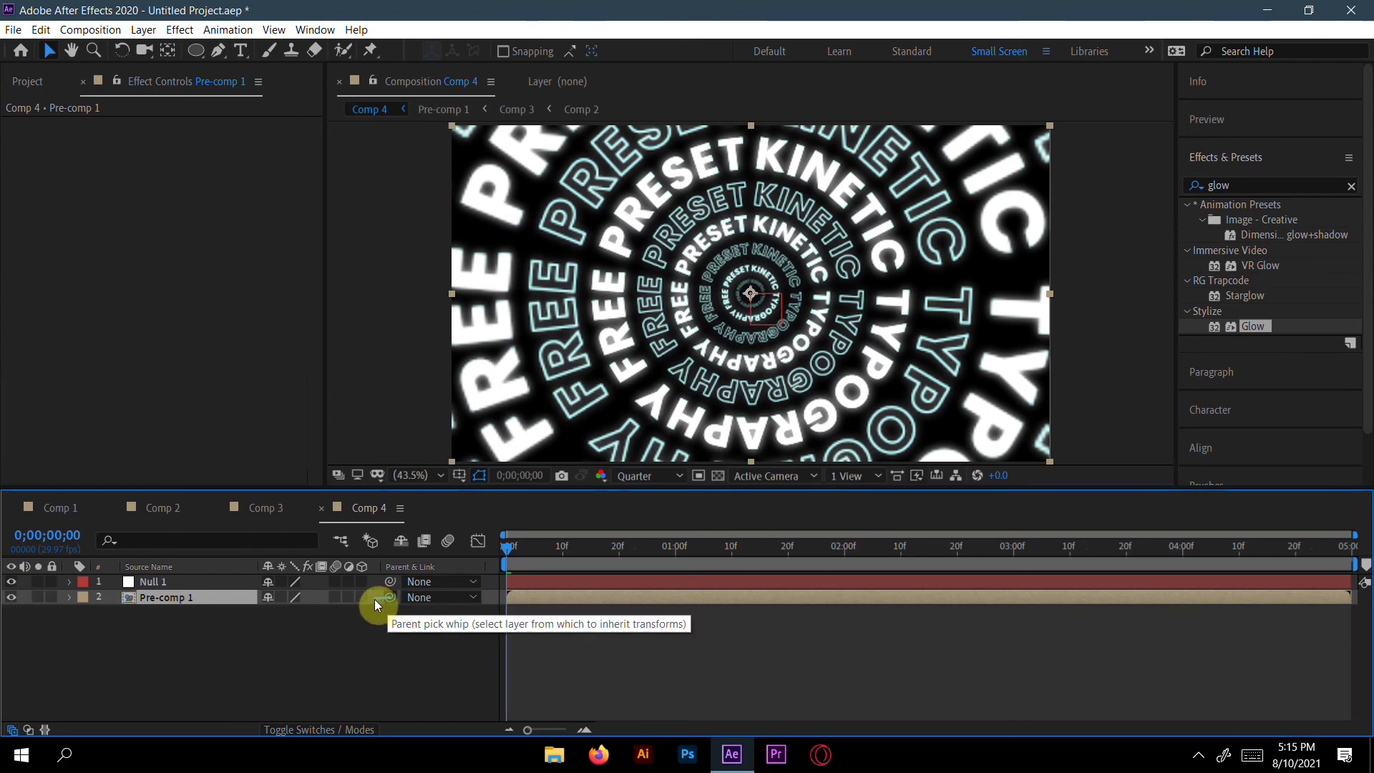
pyautogui.moveTo(178, 591); pyautogui.dragTo(161, 584)
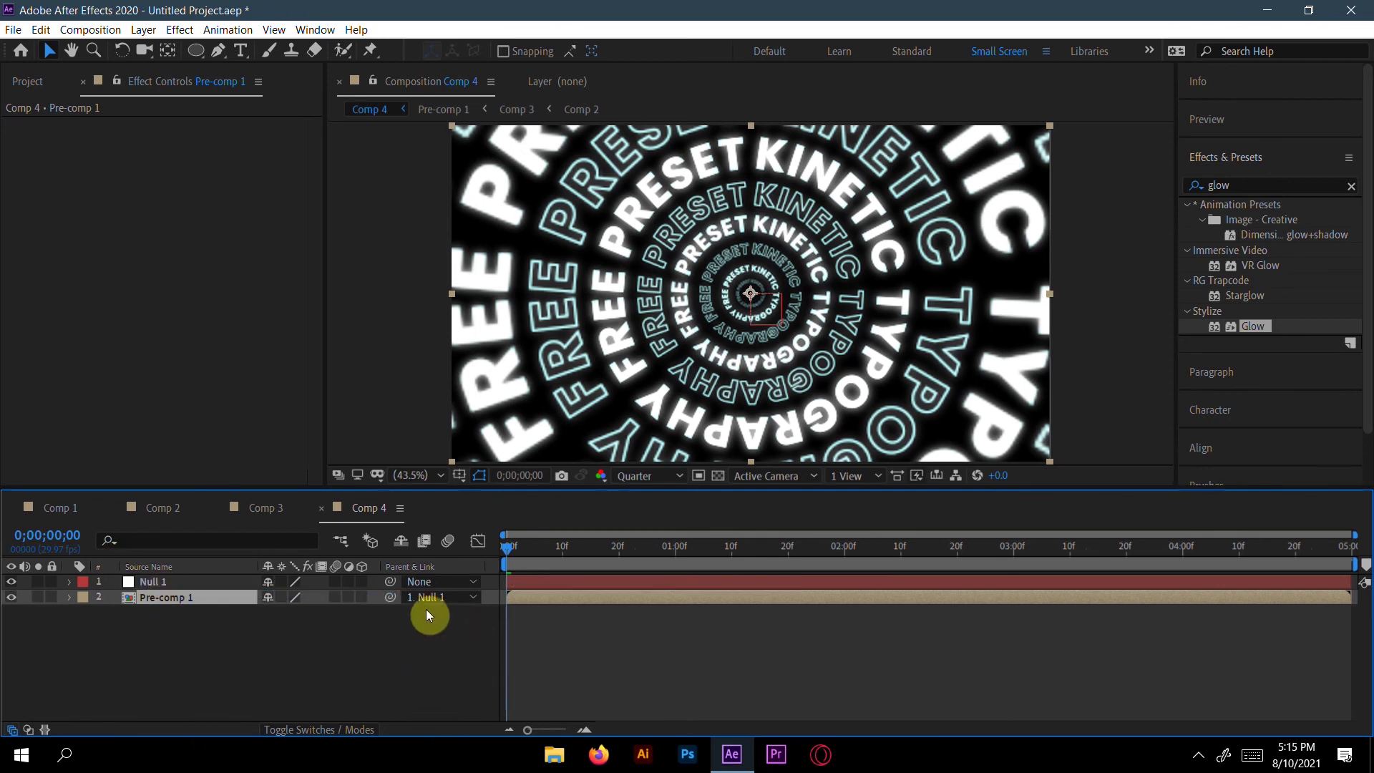
# Step: Keyframe Null 1's Scale from 100% at the first frame to 190% at 0;00;04;29
pyautogui.click(208, 583)
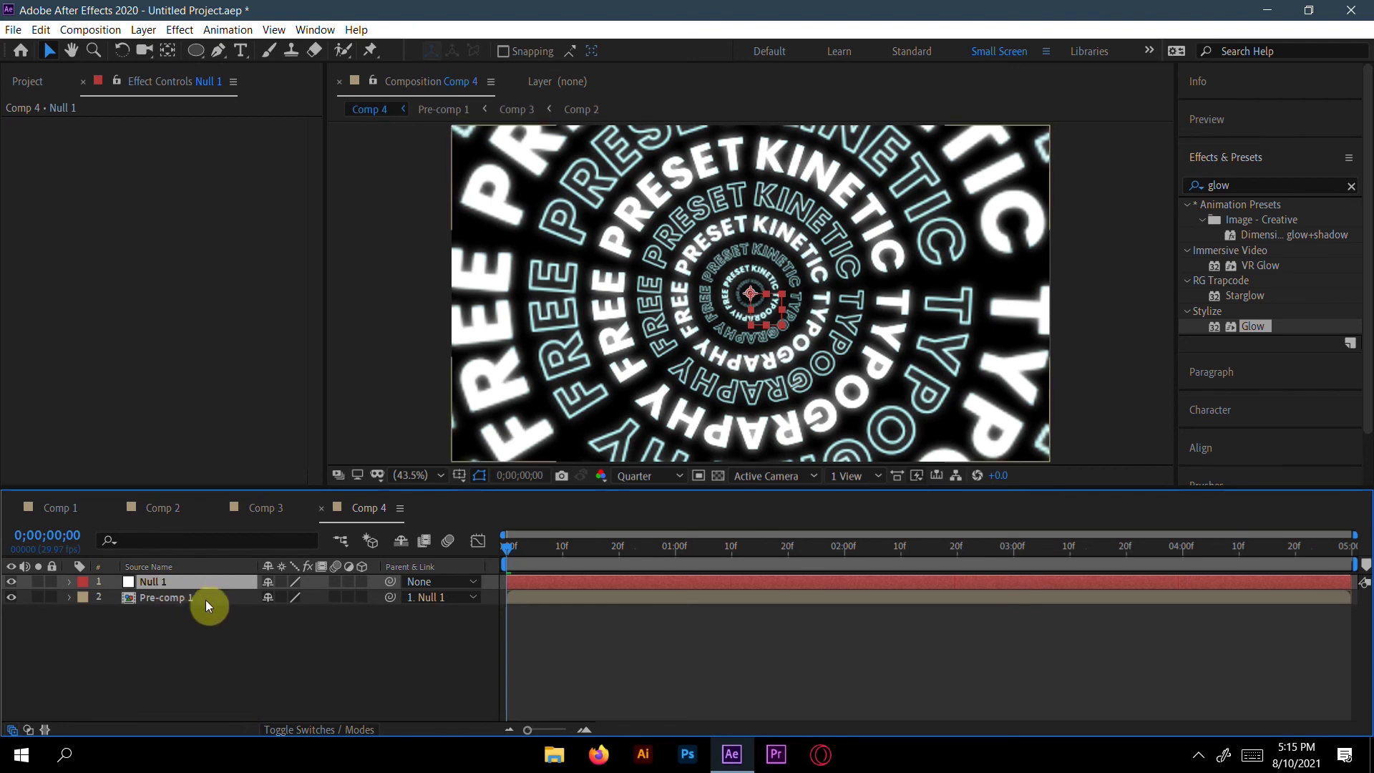
pyautogui.press('s')
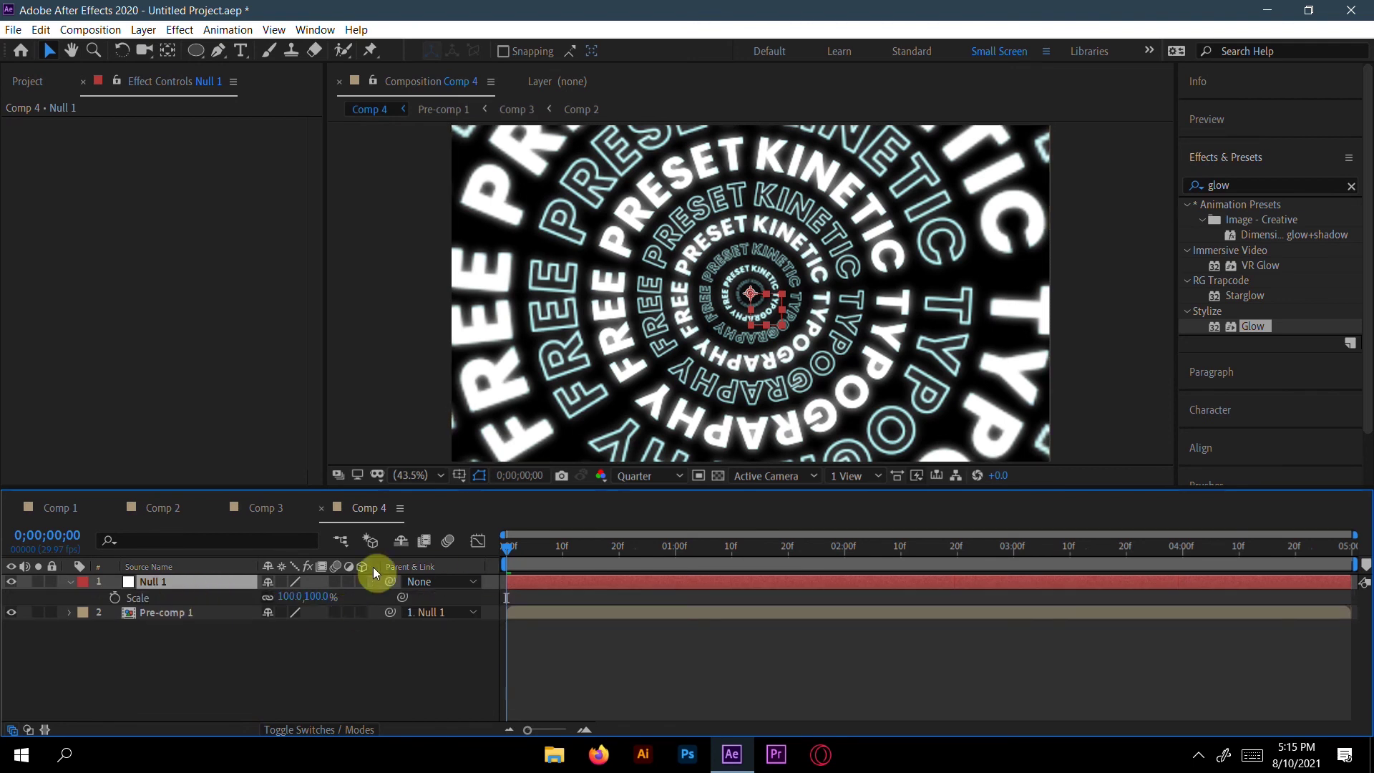
pyautogui.click(116, 599)
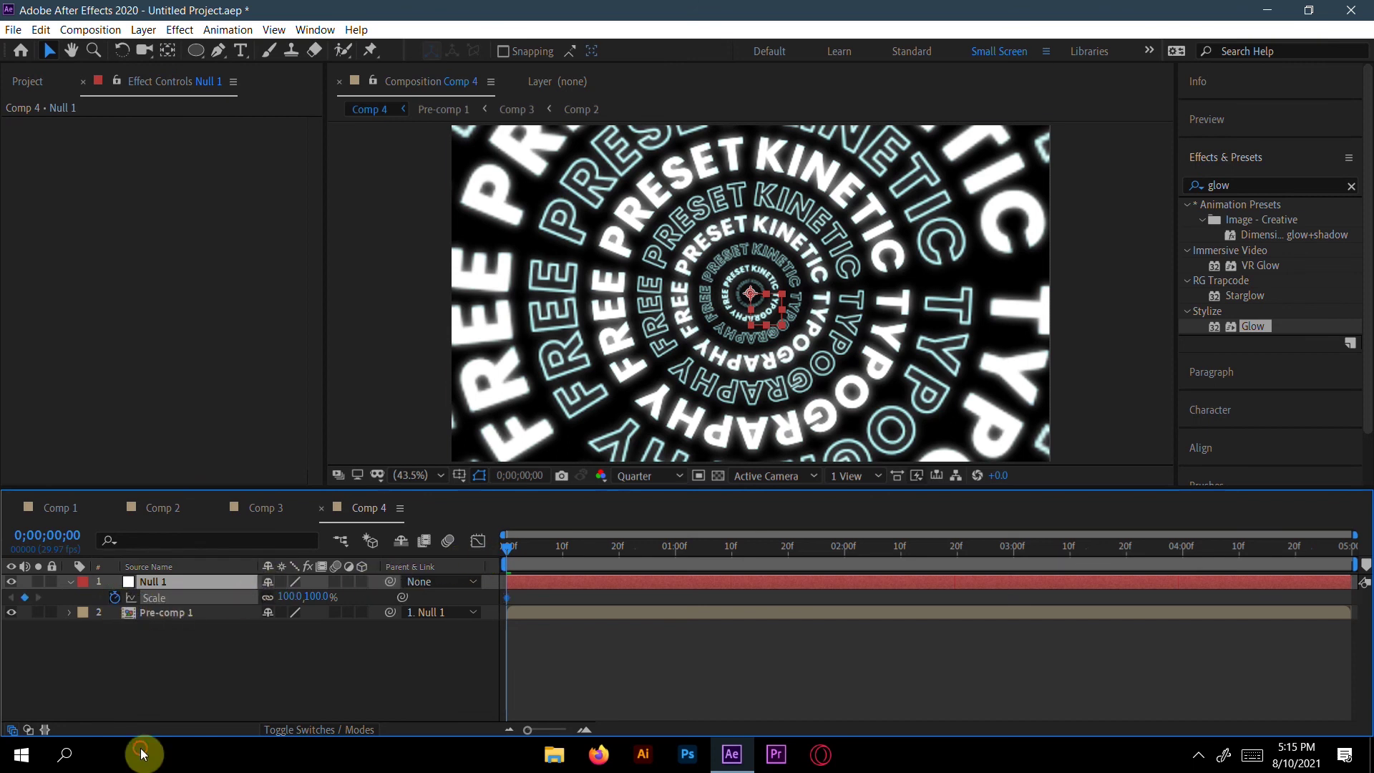
pyautogui.moveTo(519, 551); pyautogui.dragTo(1367, 541)
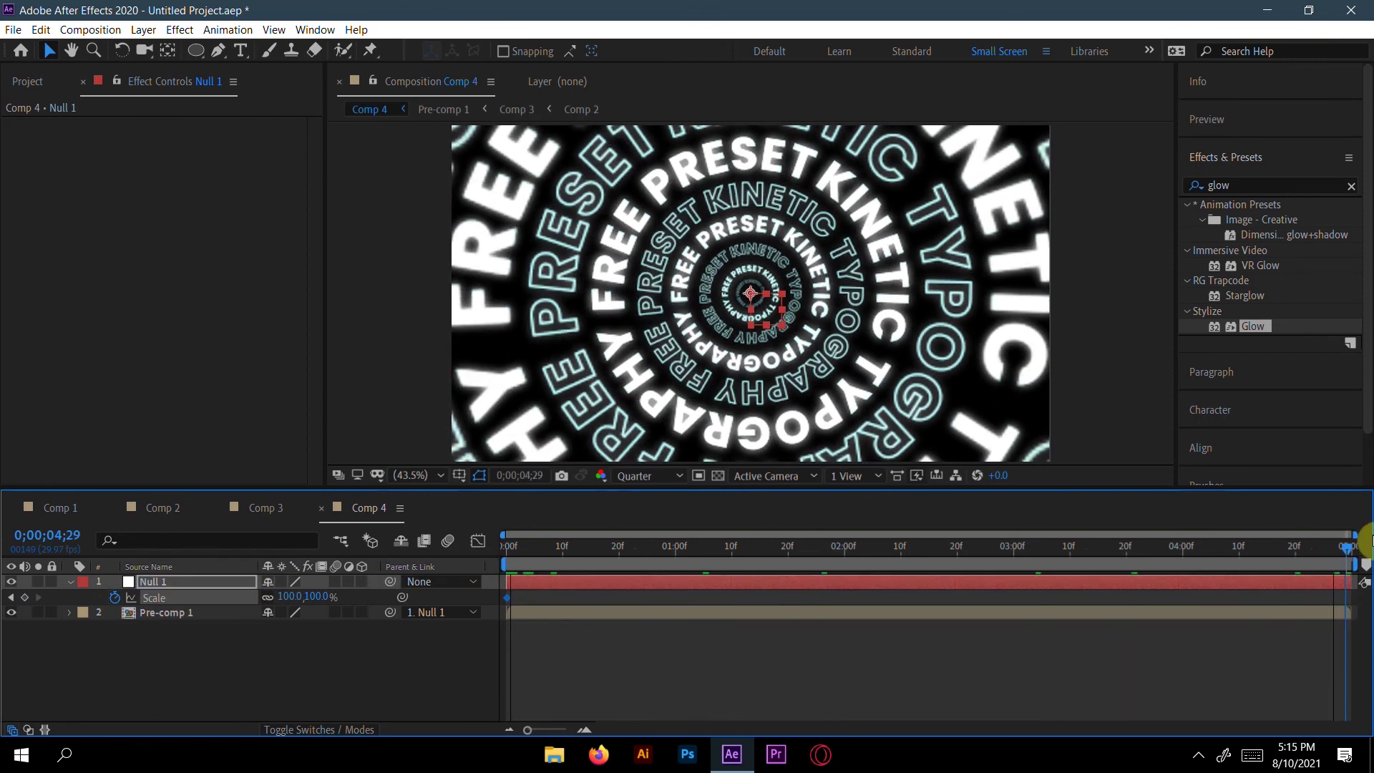
pyautogui.moveTo(289, 602); pyautogui.dragTo(377, 605)
pyautogui.click(285, 597)
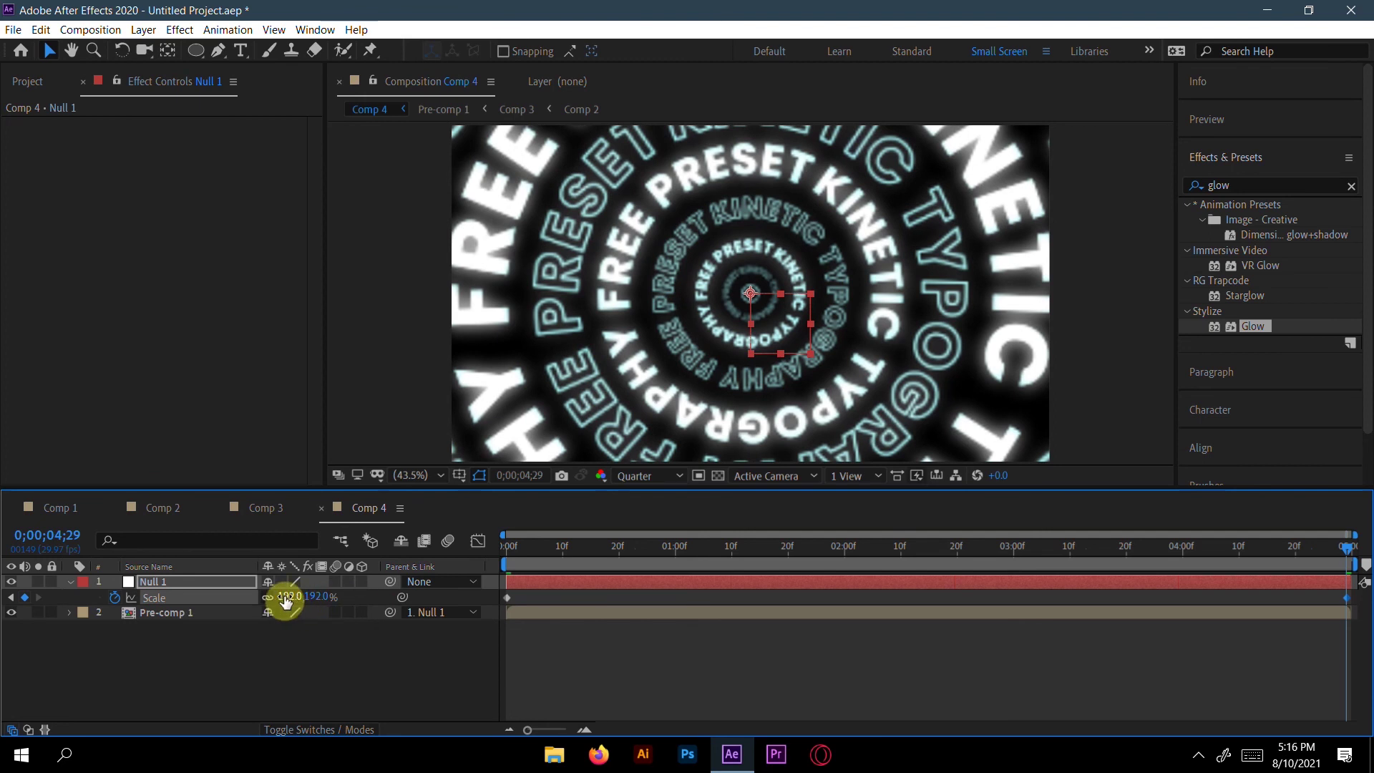
pyautogui.write('19')
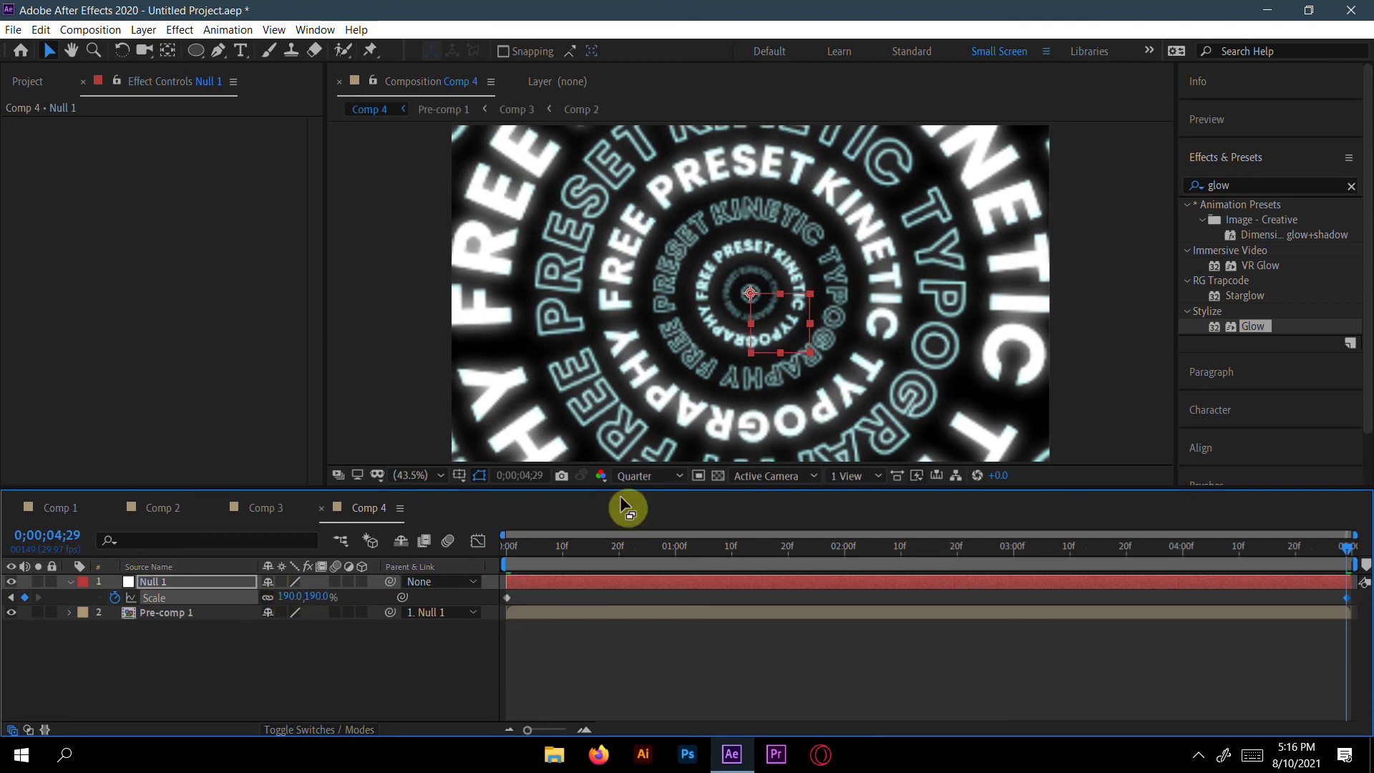
# Step: Apply the Exponential Scale keyframe assistant to both of Null 1's Scale keyframes
pyautogui.moveTo(1347, 550); pyautogui.dragTo(1347, 587)
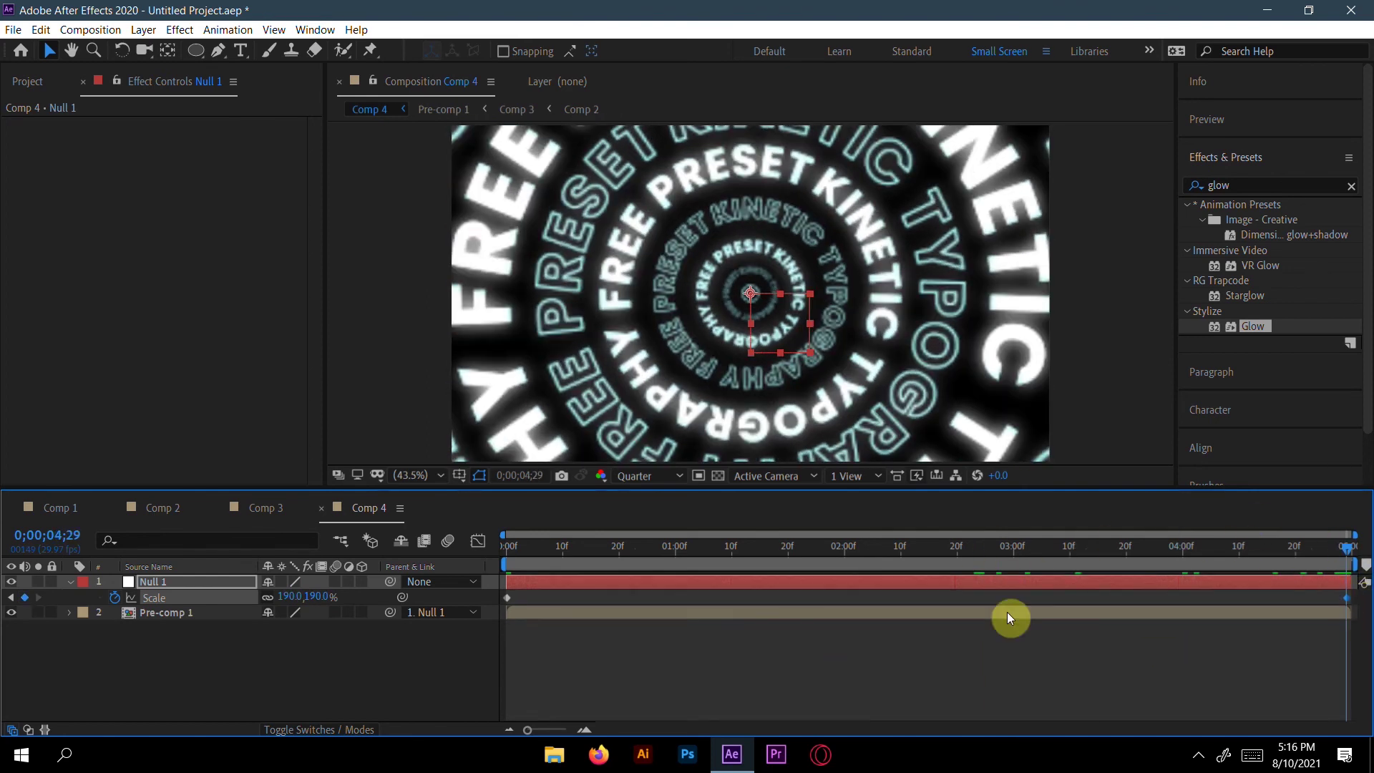
pyautogui.click(636, 753)
pyautogui.rightClick(507, 598)
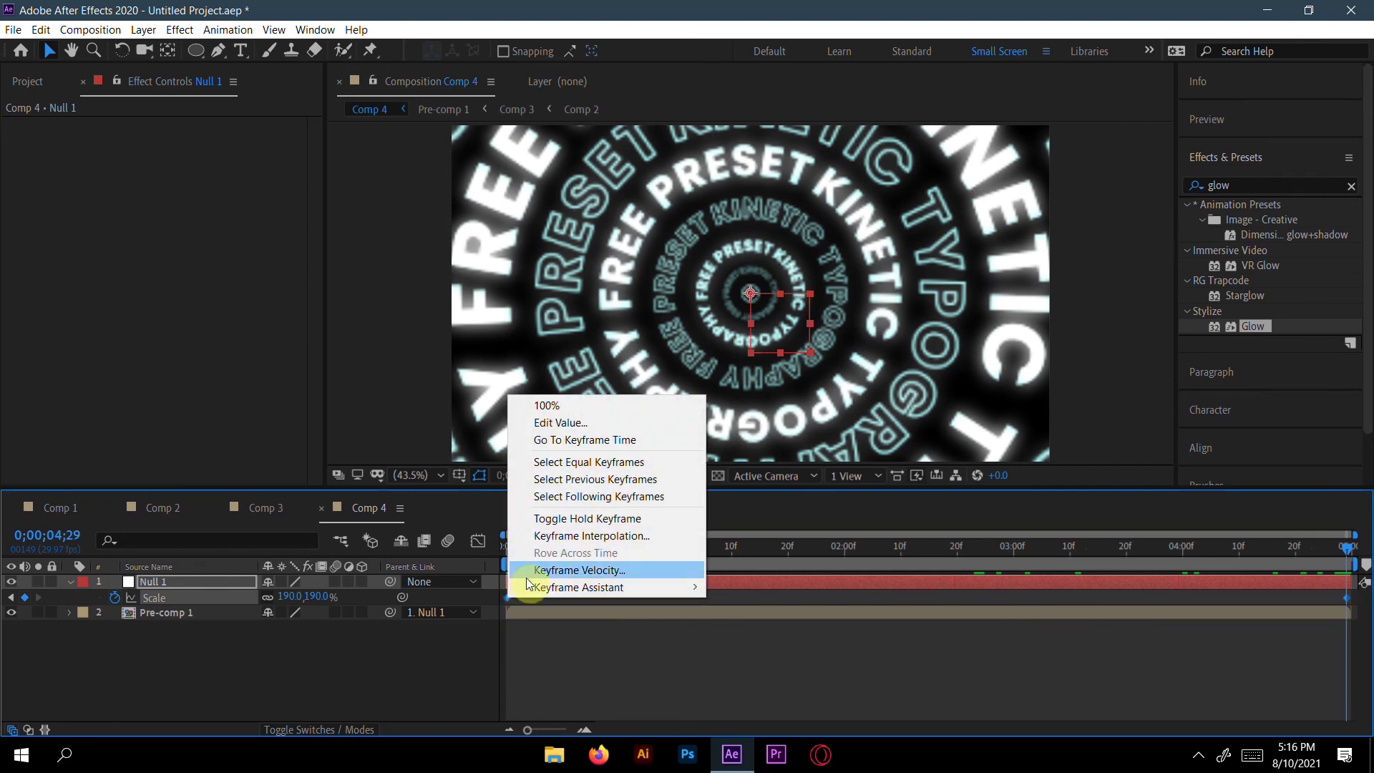
pyautogui.moveTo(616, 591)
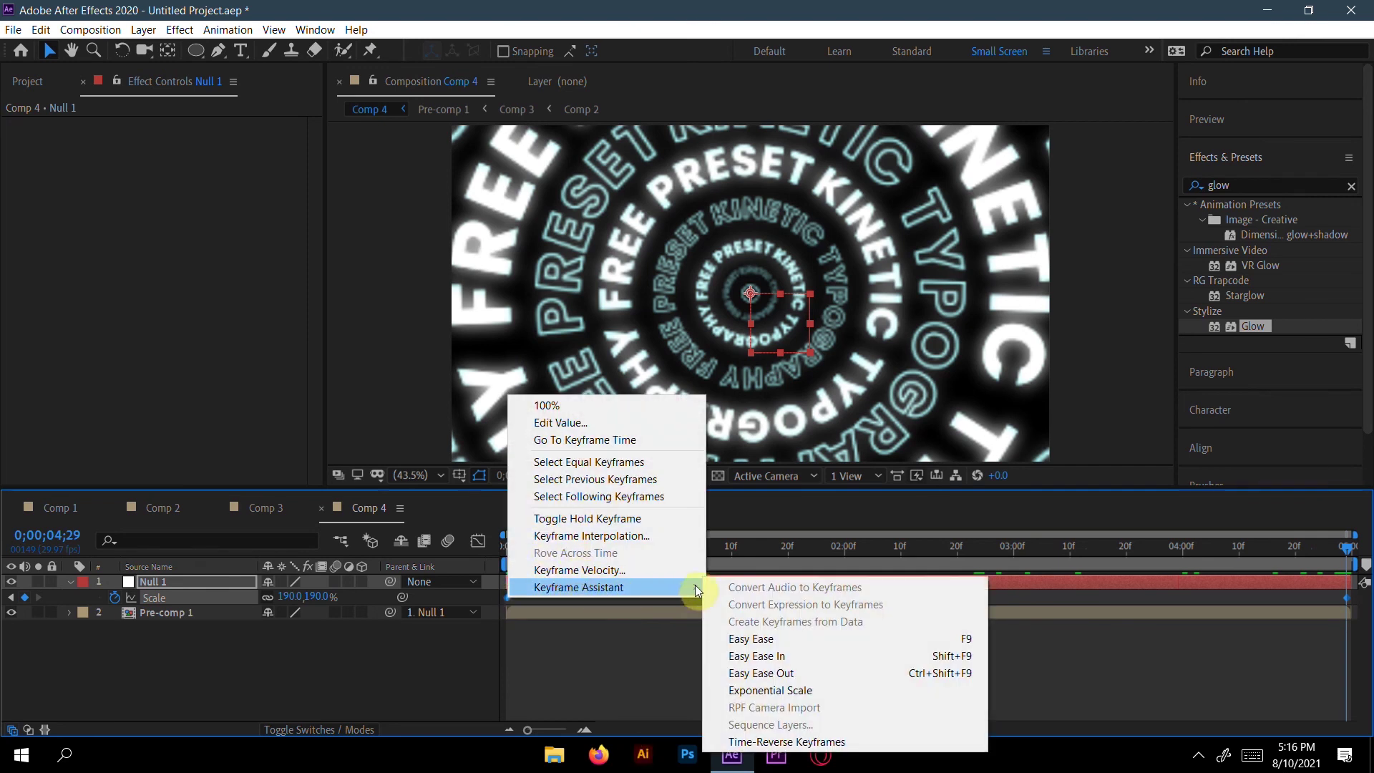
pyautogui.click(786, 694)
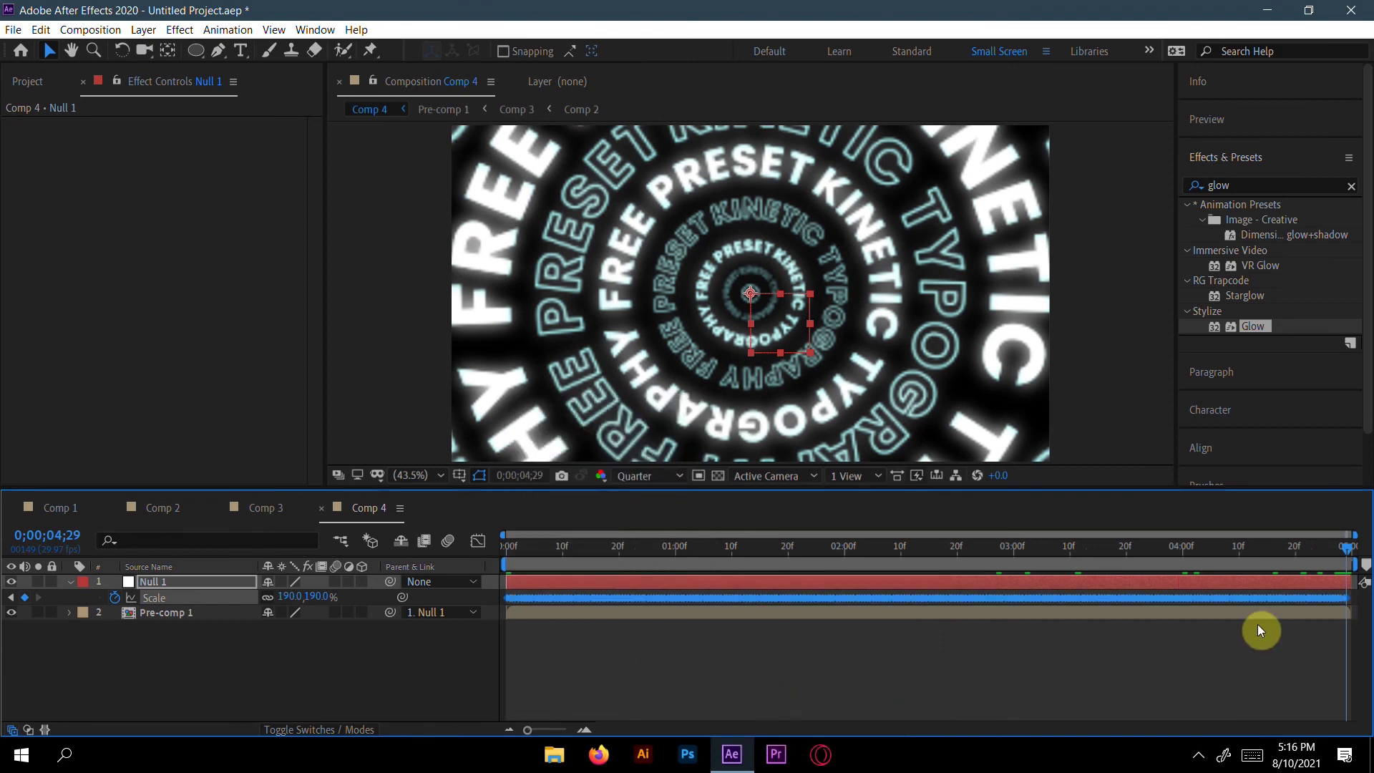
# Step: Preview the Comp 4 scale animation from the start and look over the ring layers in Comp 3
pyautogui.moveTo(1359, 548); pyautogui.dragTo(367, 496)
pyautogui.press('space')
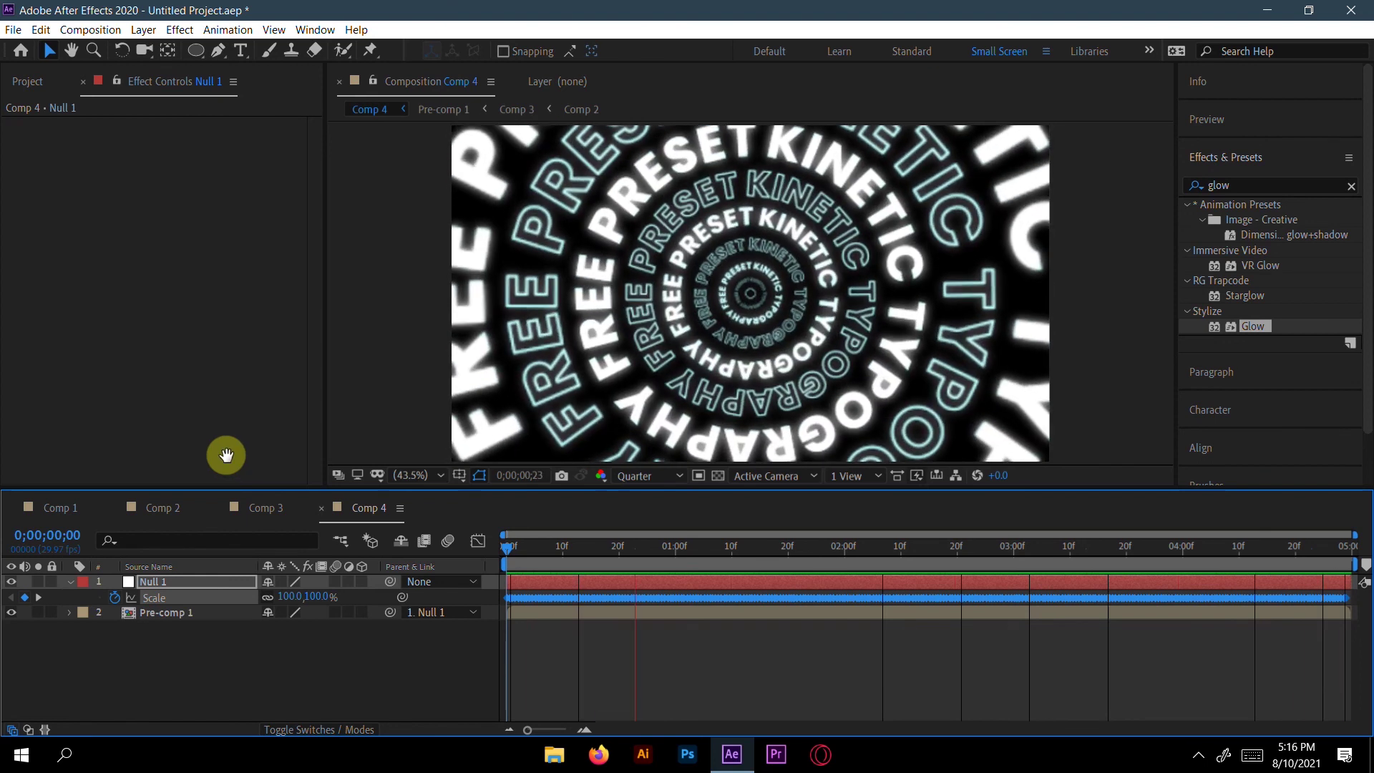
pyautogui.click(671, 551)
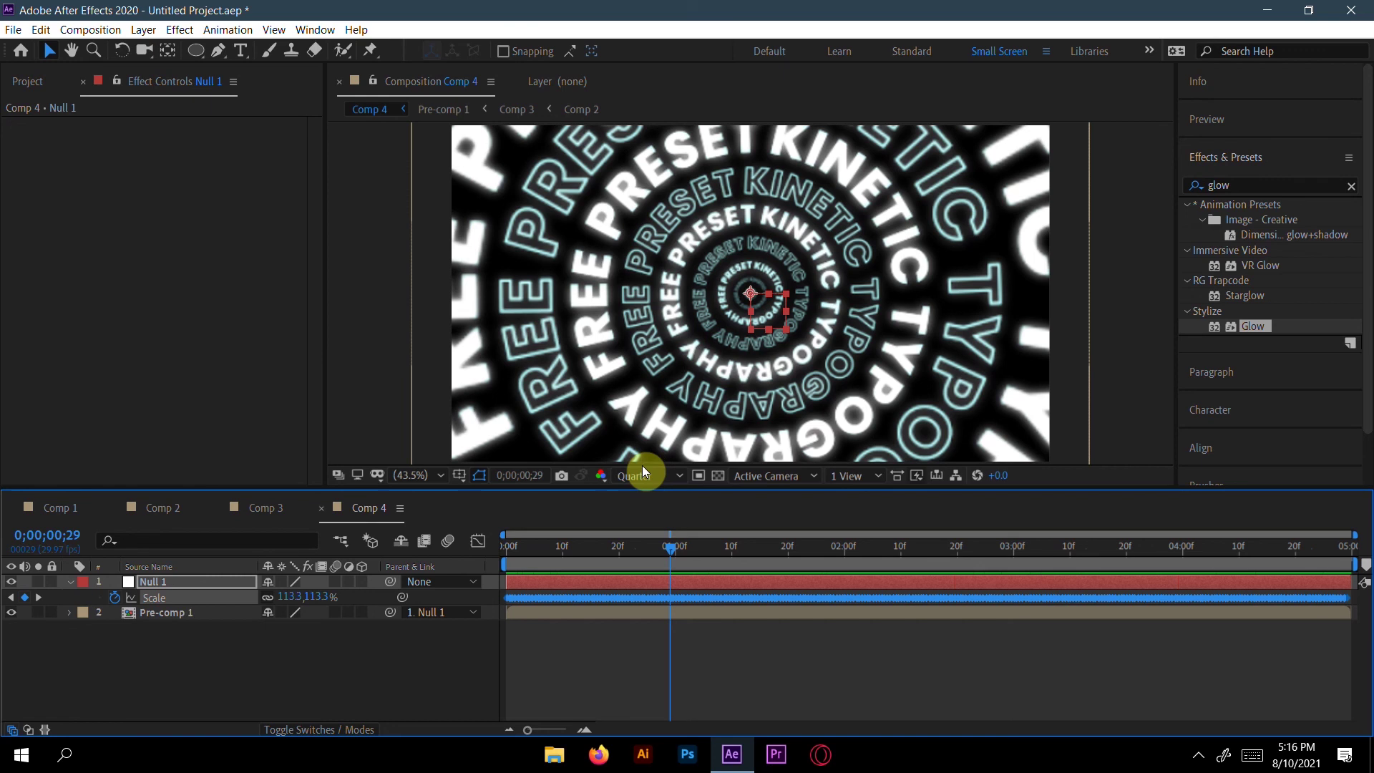
pyautogui.click(60, 508)
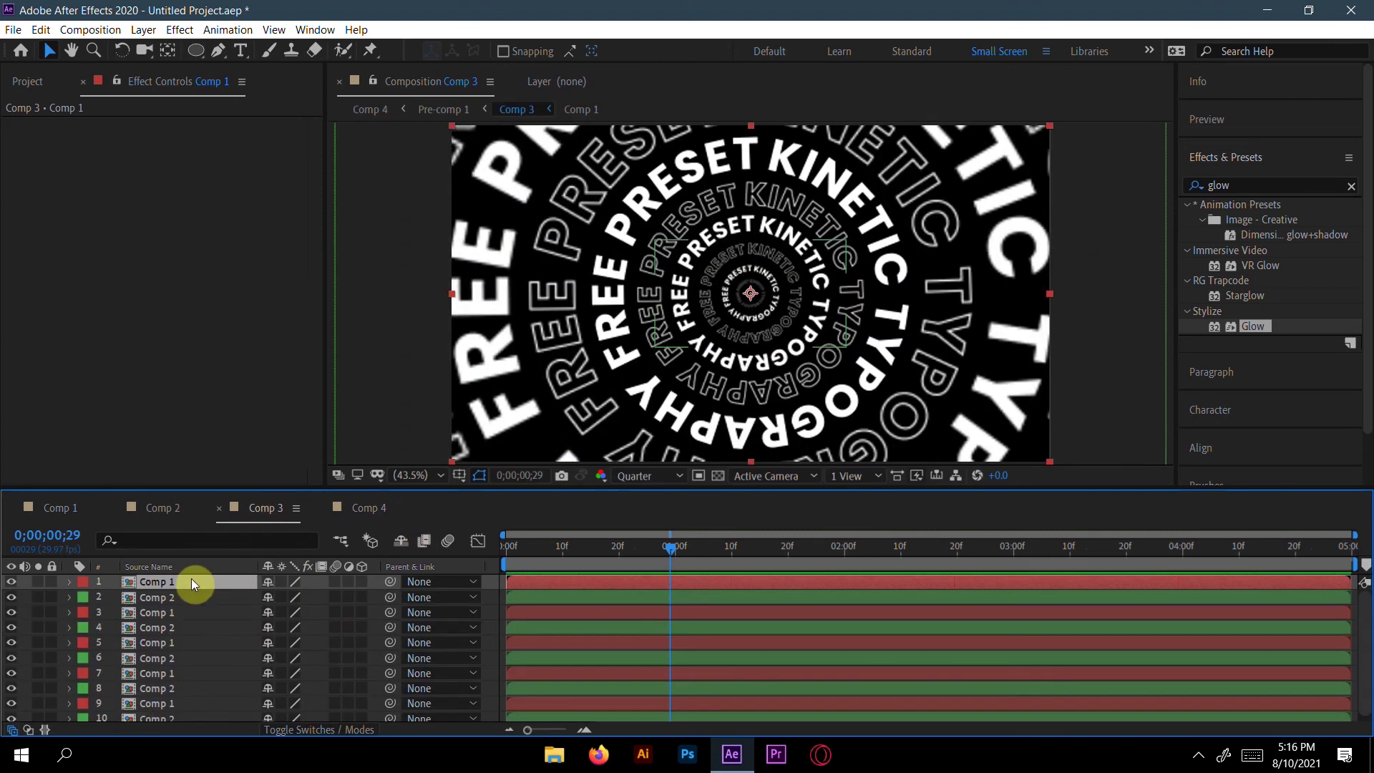
pyautogui.click(358, 508)
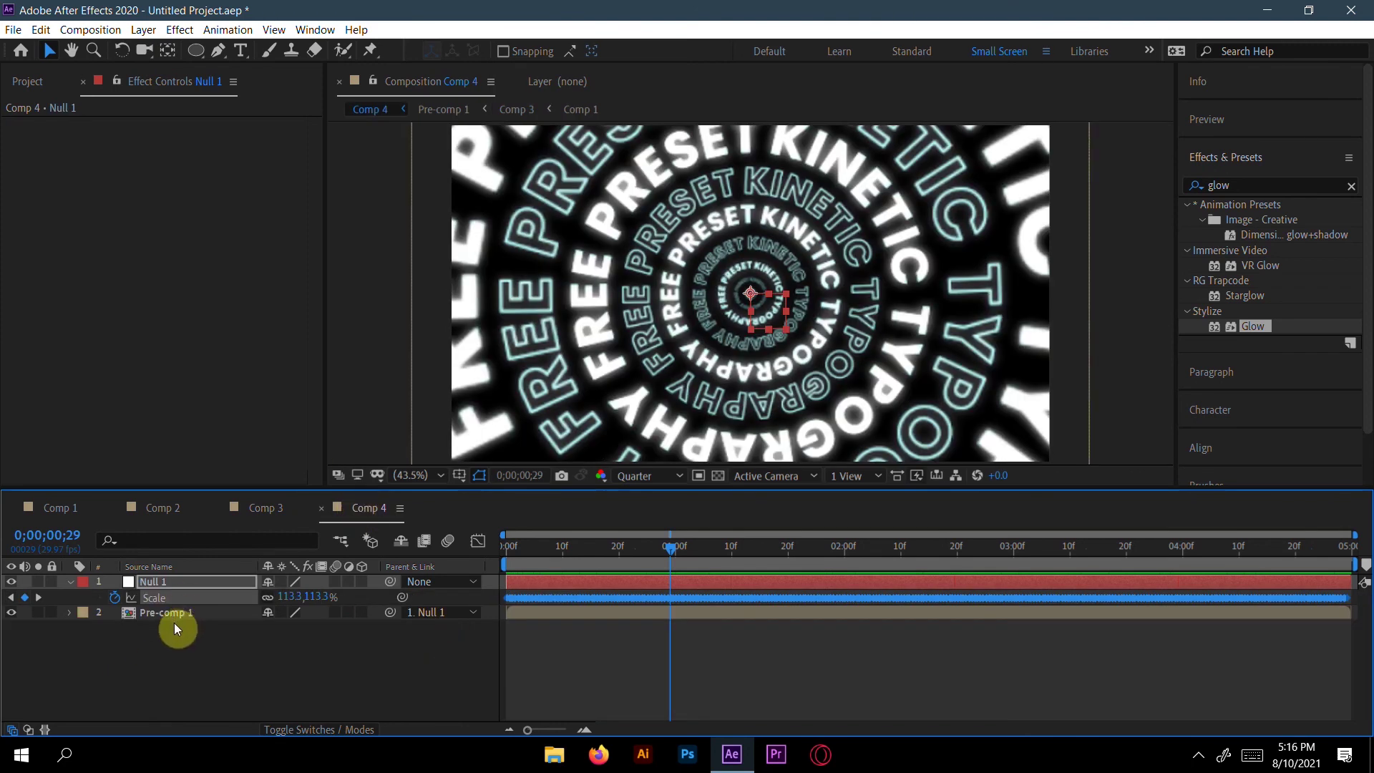
pyautogui.click(191, 612)
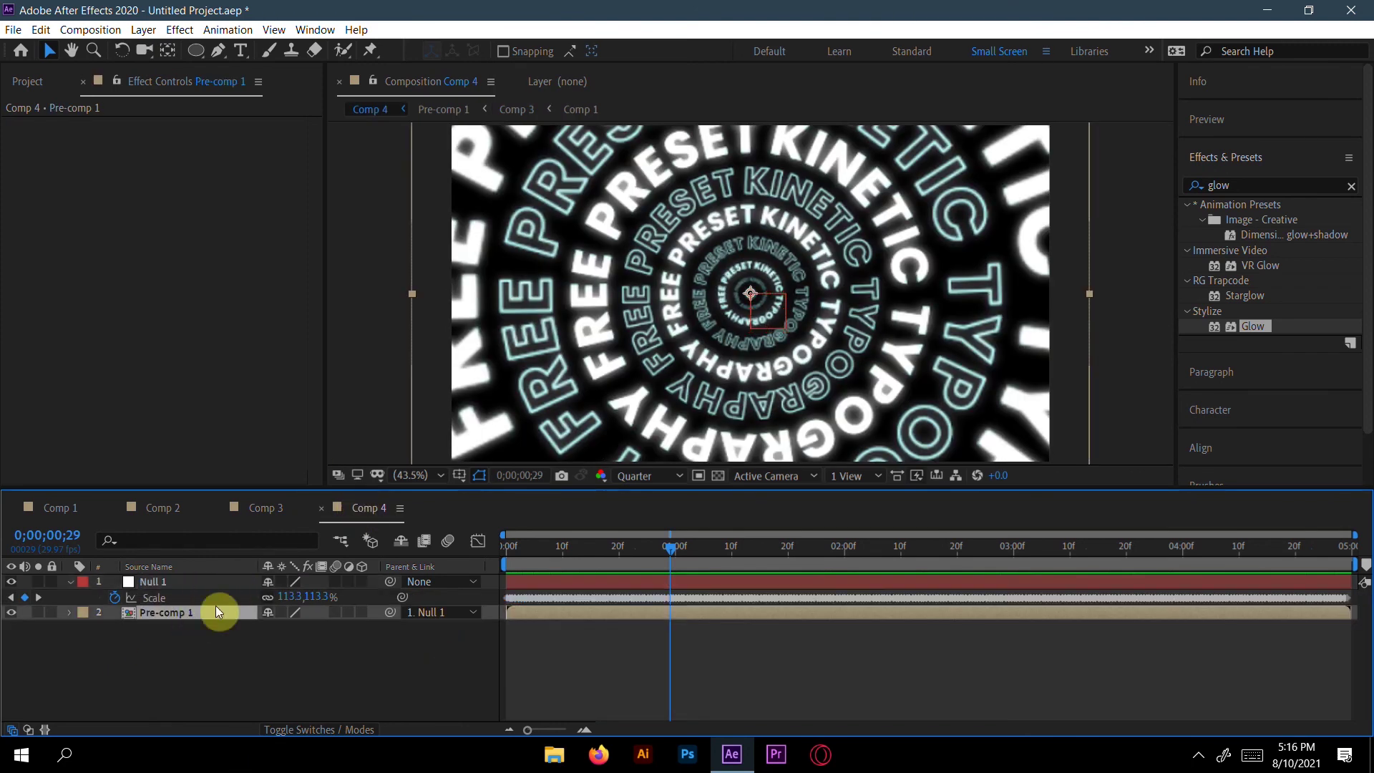
pyautogui.click(208, 582)
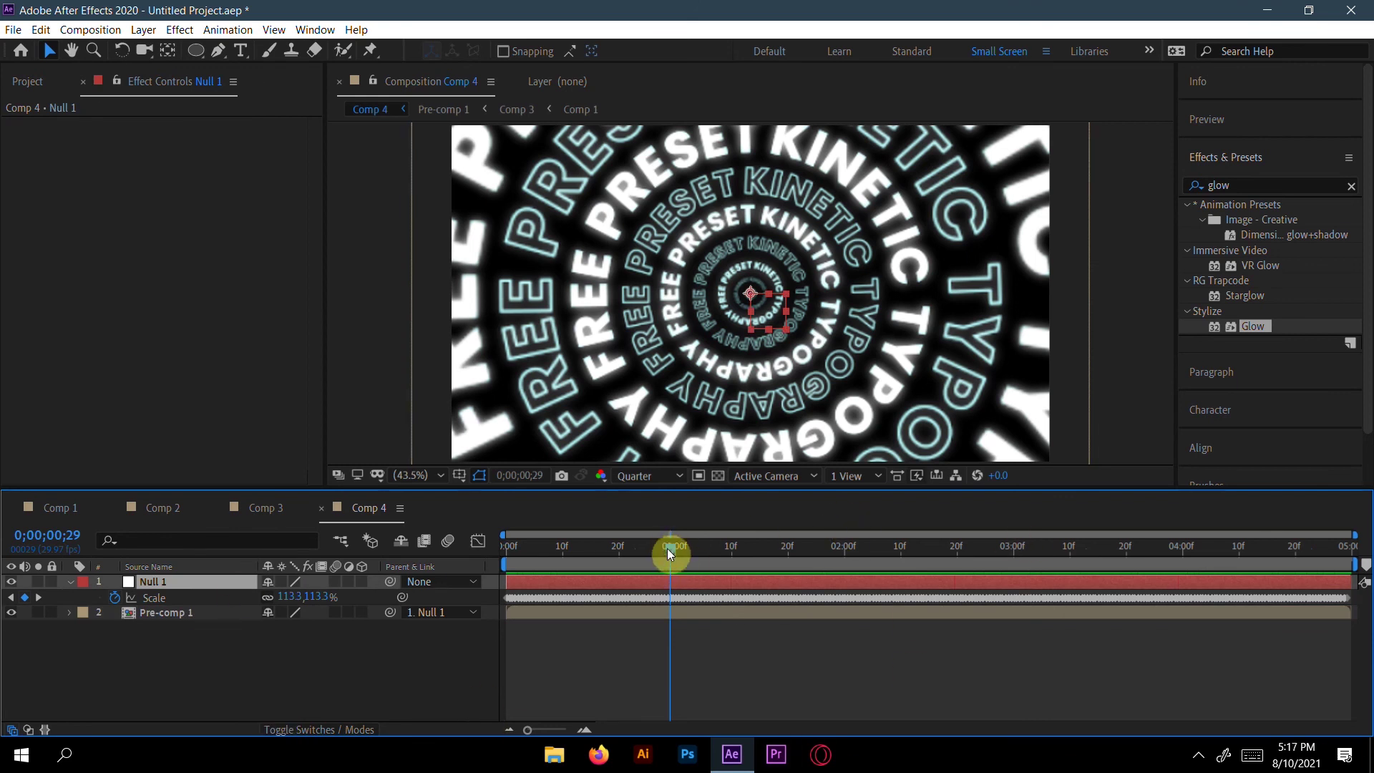
# Step: Create a 1920 x 1080 px solid coloured dark blue 0D0F12 in Comp 4 and place it beneath the pre-comp as the background
pyautogui.moveTo(667, 548); pyautogui.dragTo(600, 552)
pyautogui.press('Home')
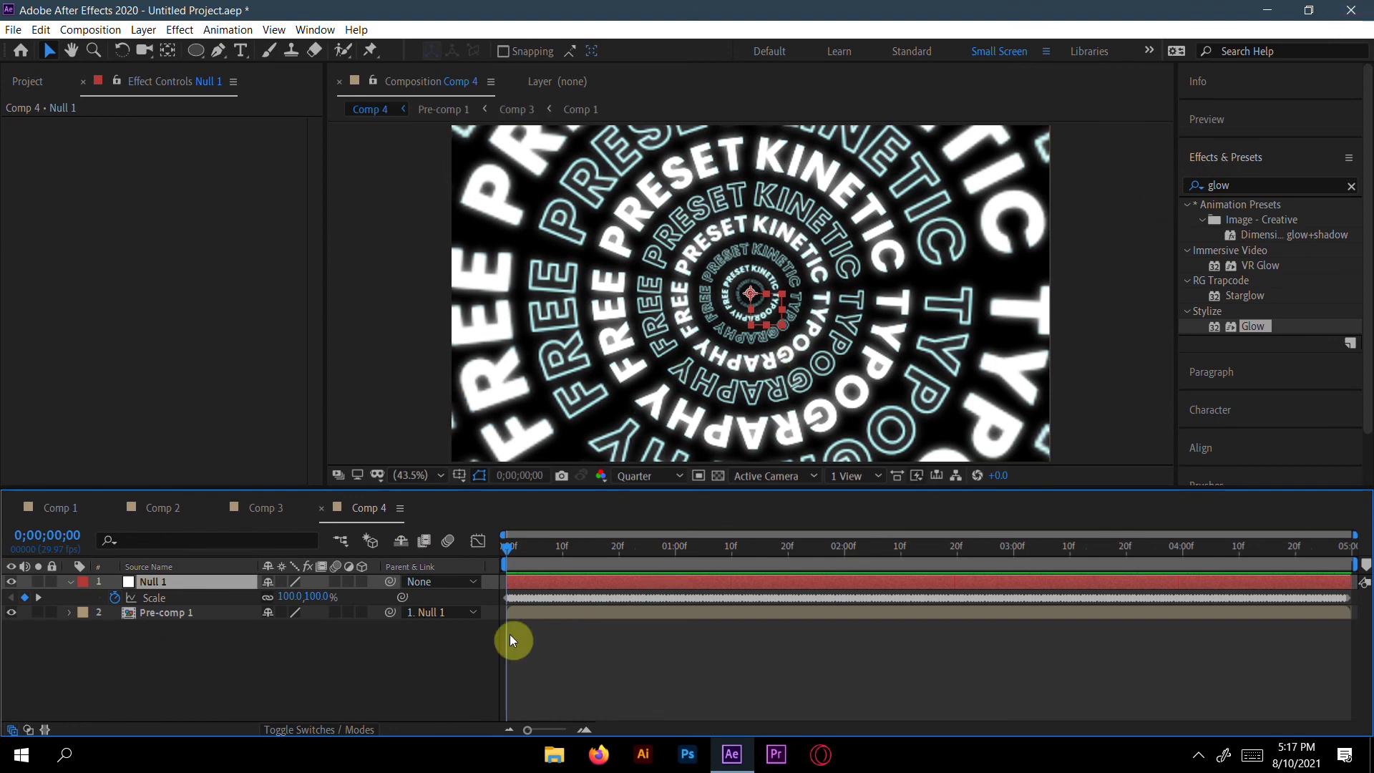
pyautogui.click(188, 674)
pyautogui.rightClick(187, 675)
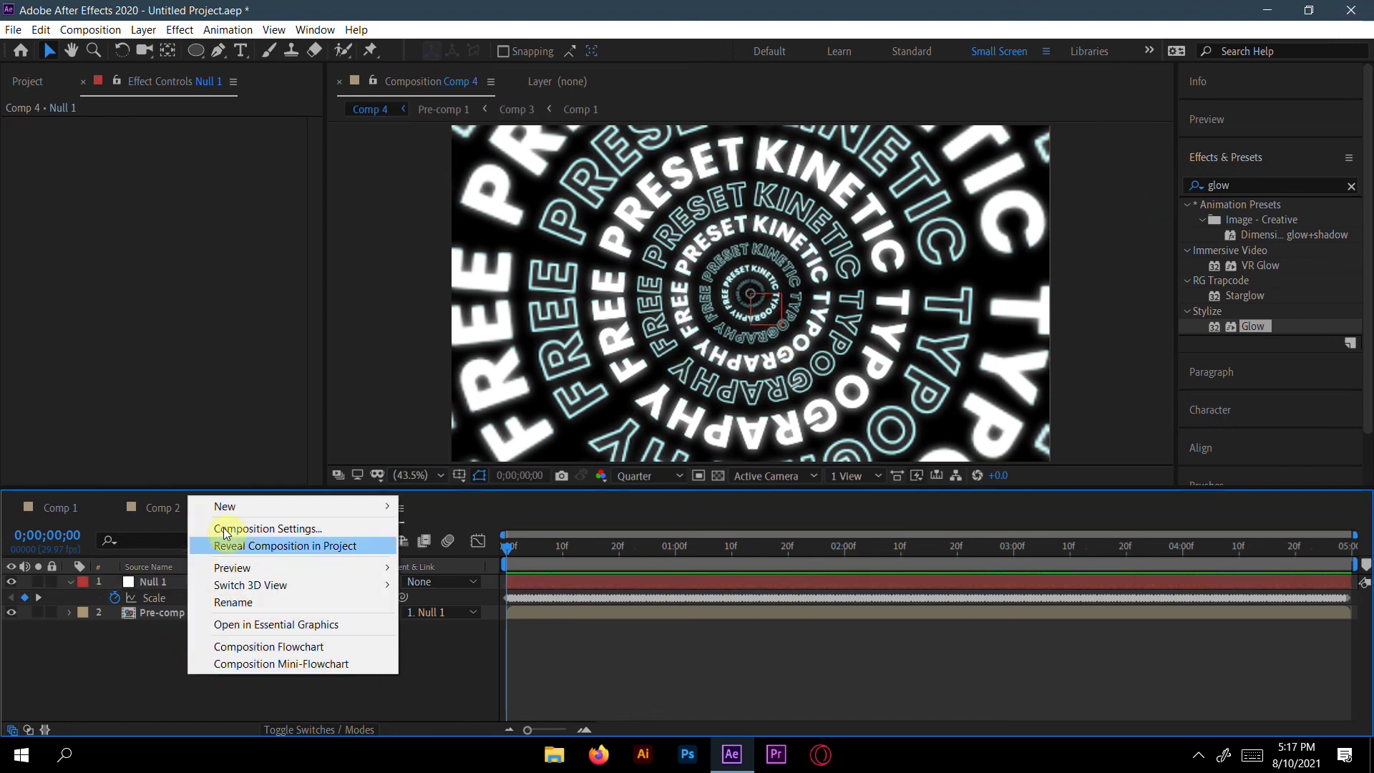
pyautogui.moveTo(223, 513)
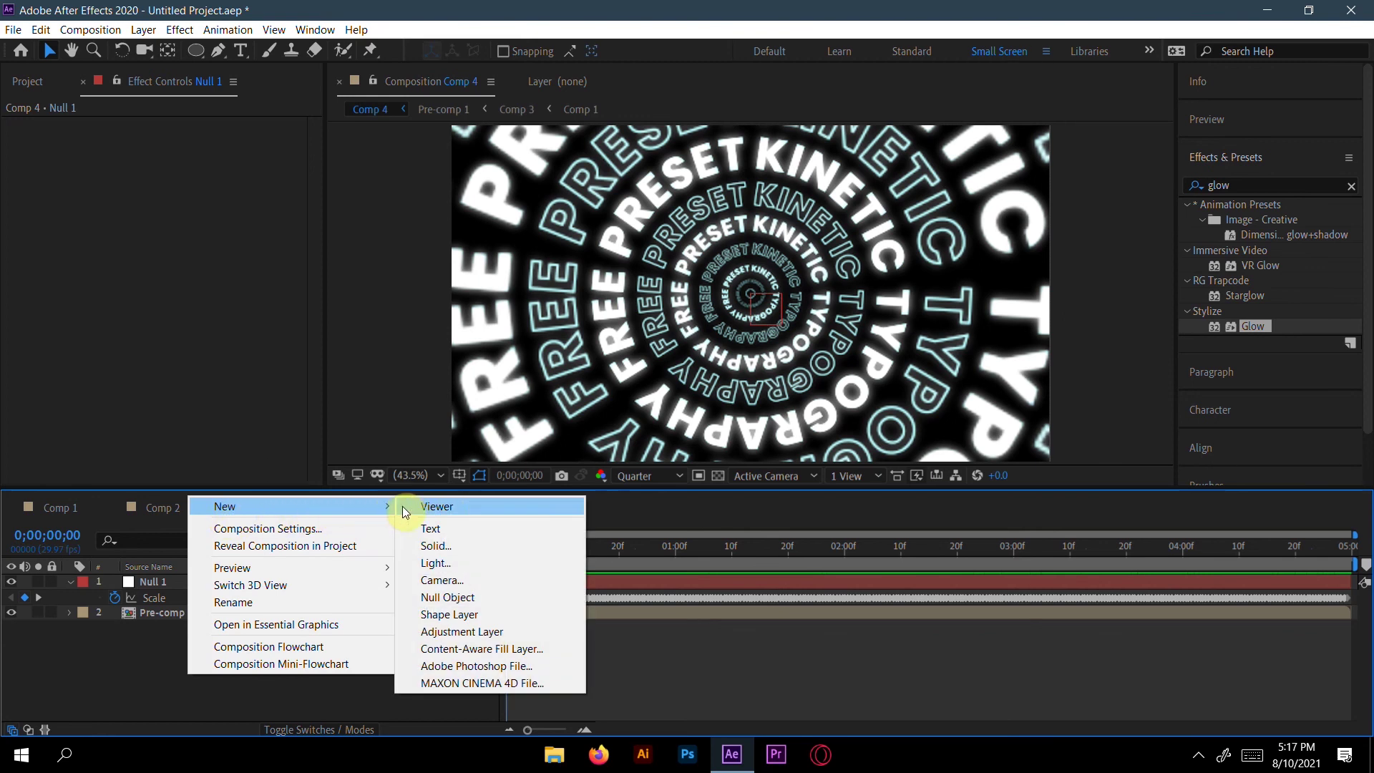
pyautogui.click(429, 550)
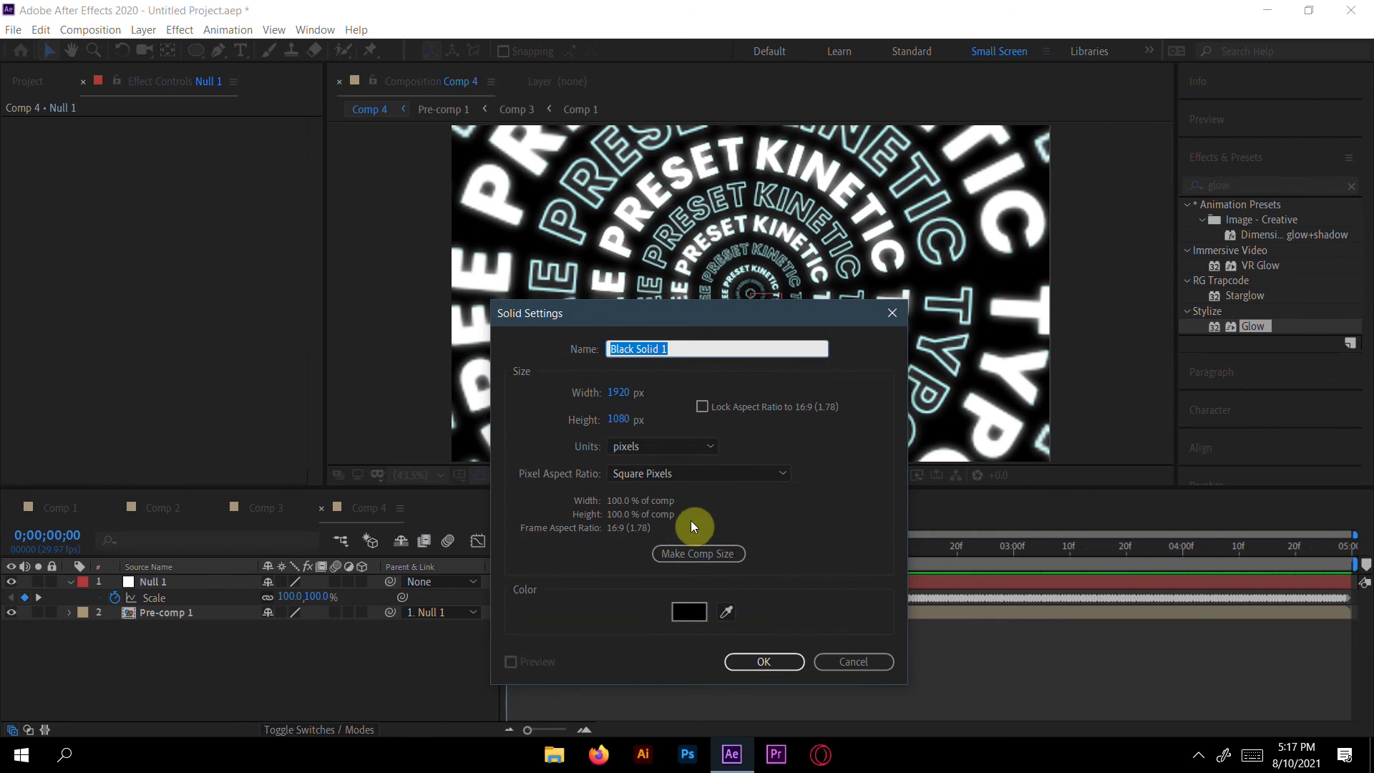
pyautogui.click(688, 613)
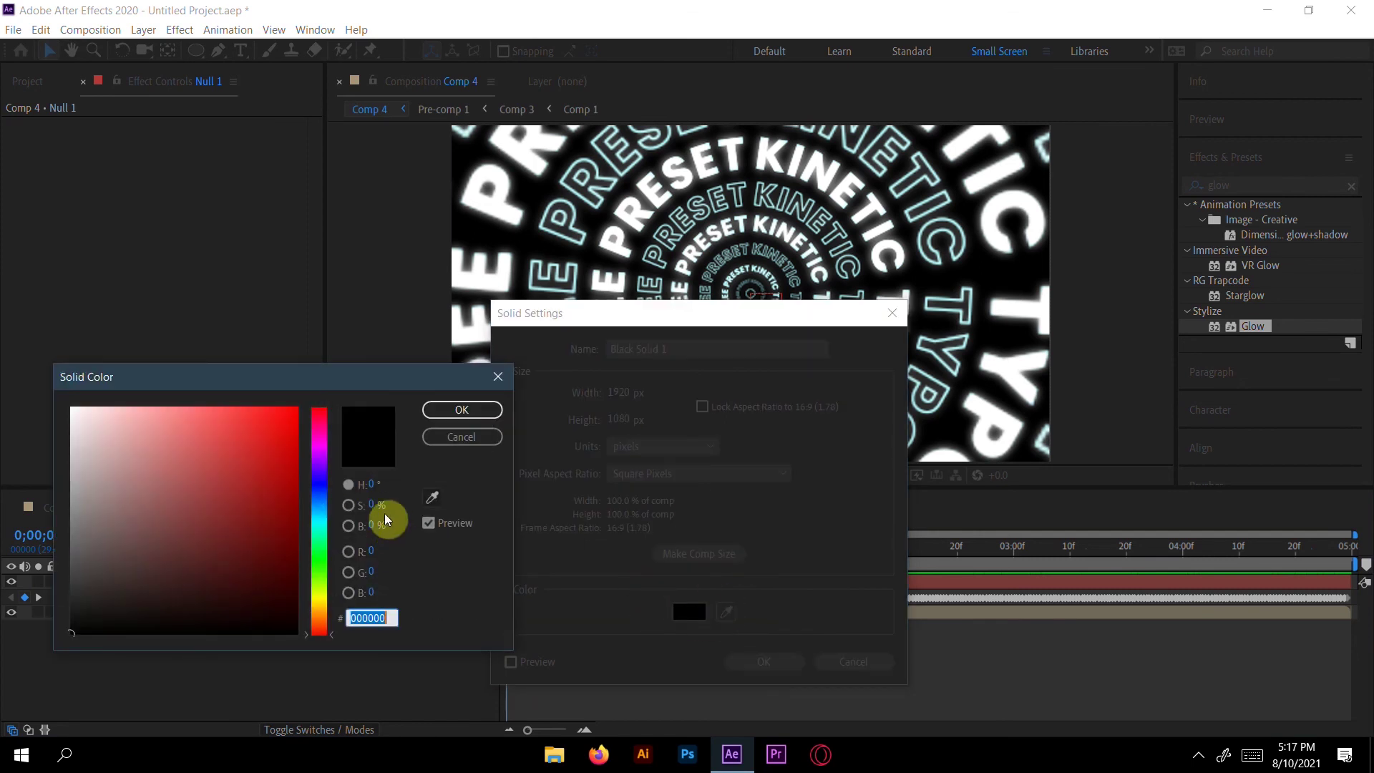
pyautogui.moveTo(325, 505); pyautogui.dragTo(313, 496)
pyautogui.moveTo(227, 589); pyautogui.dragTo(133, 618)
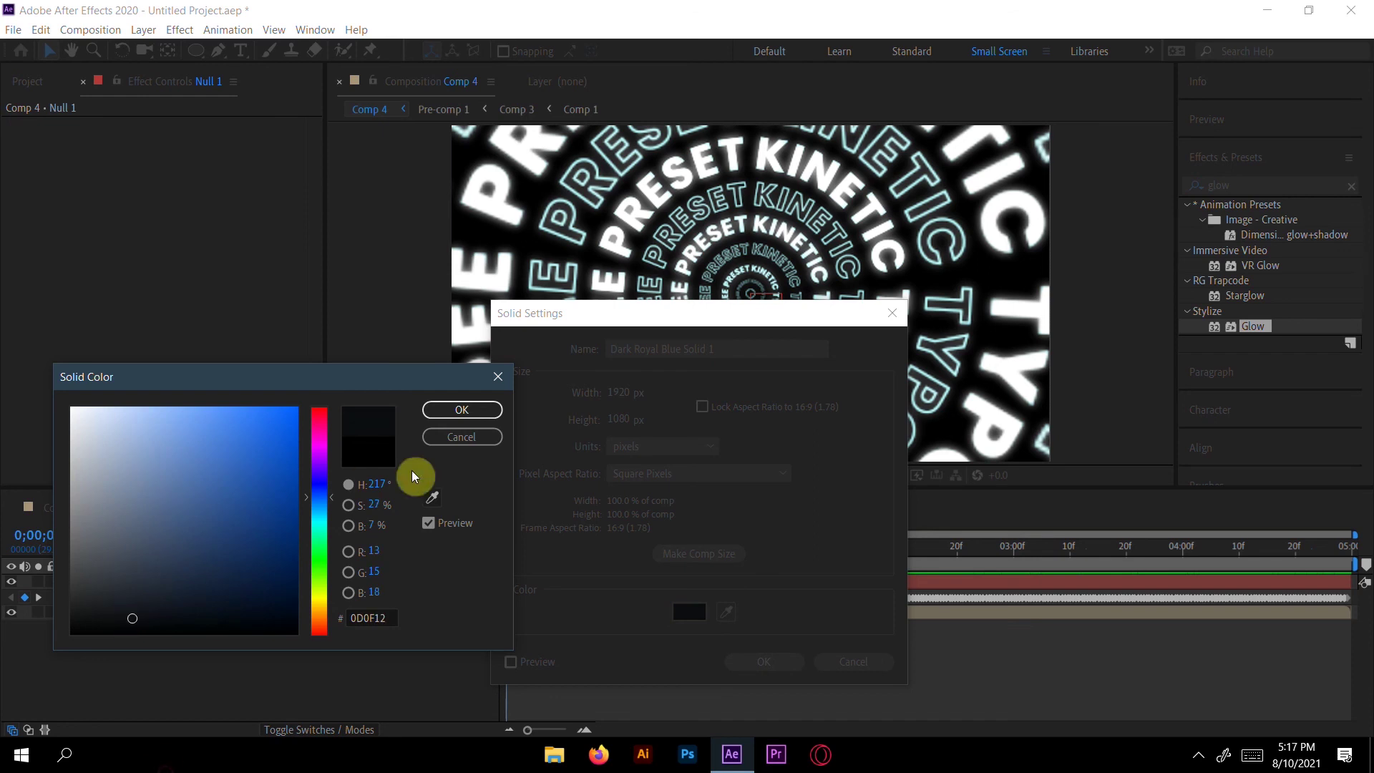
pyautogui.click(466, 414)
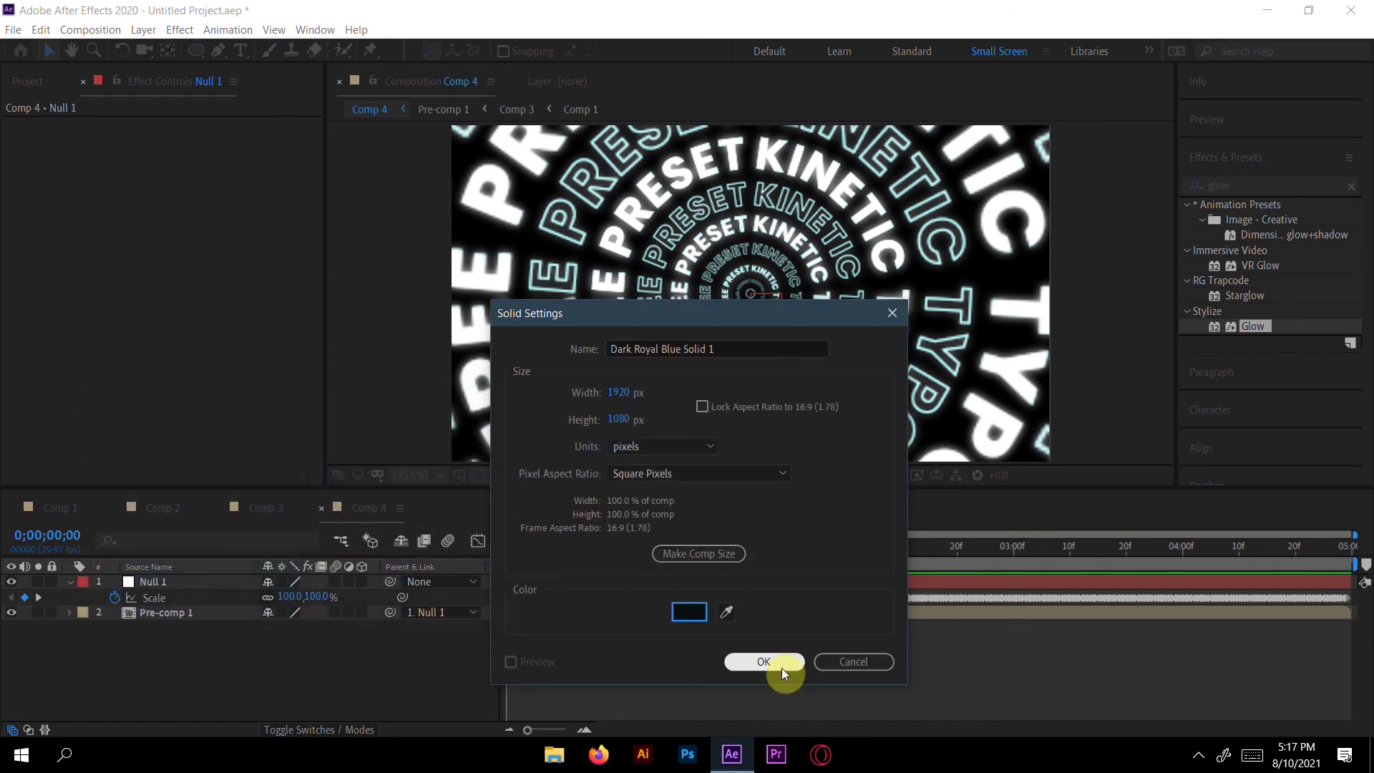
pyautogui.click(783, 668)
pyautogui.moveTo(226, 582); pyautogui.dragTo(226, 646)
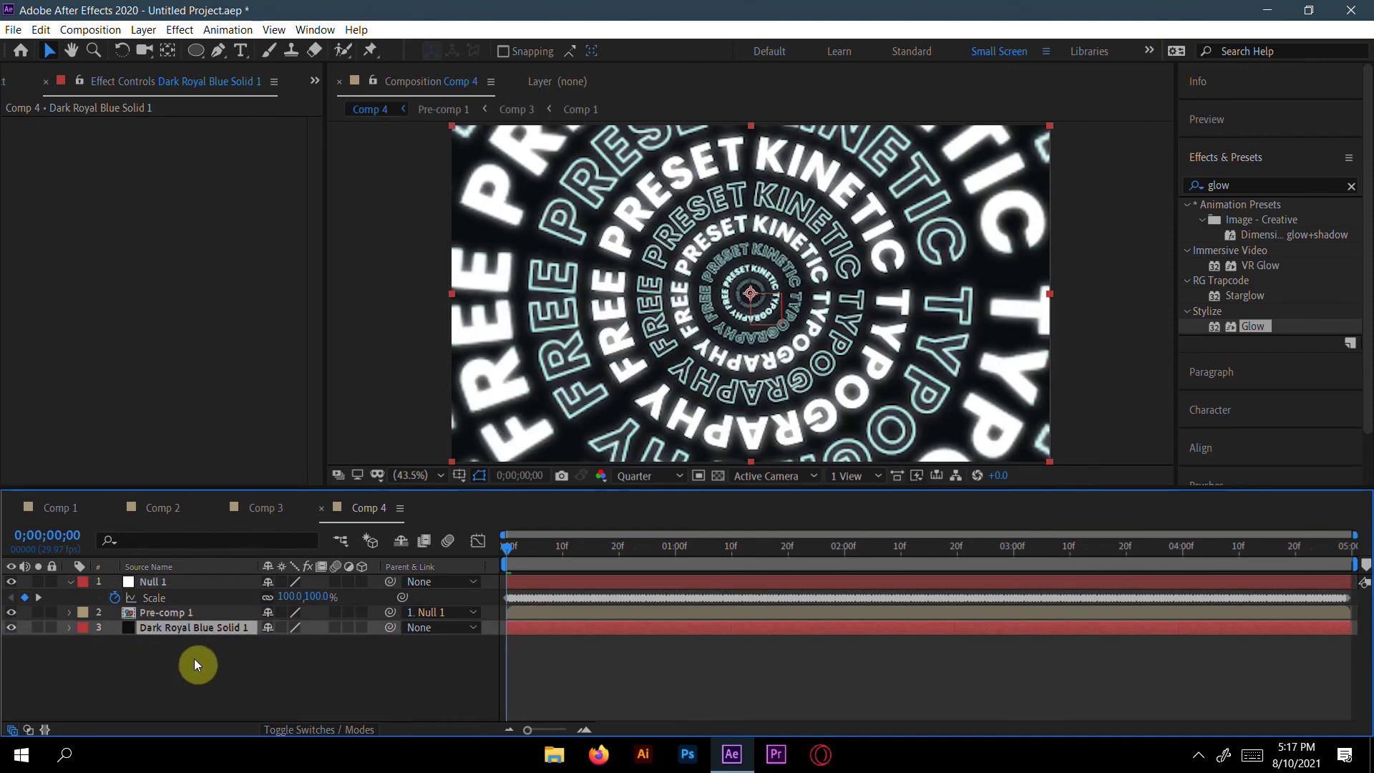